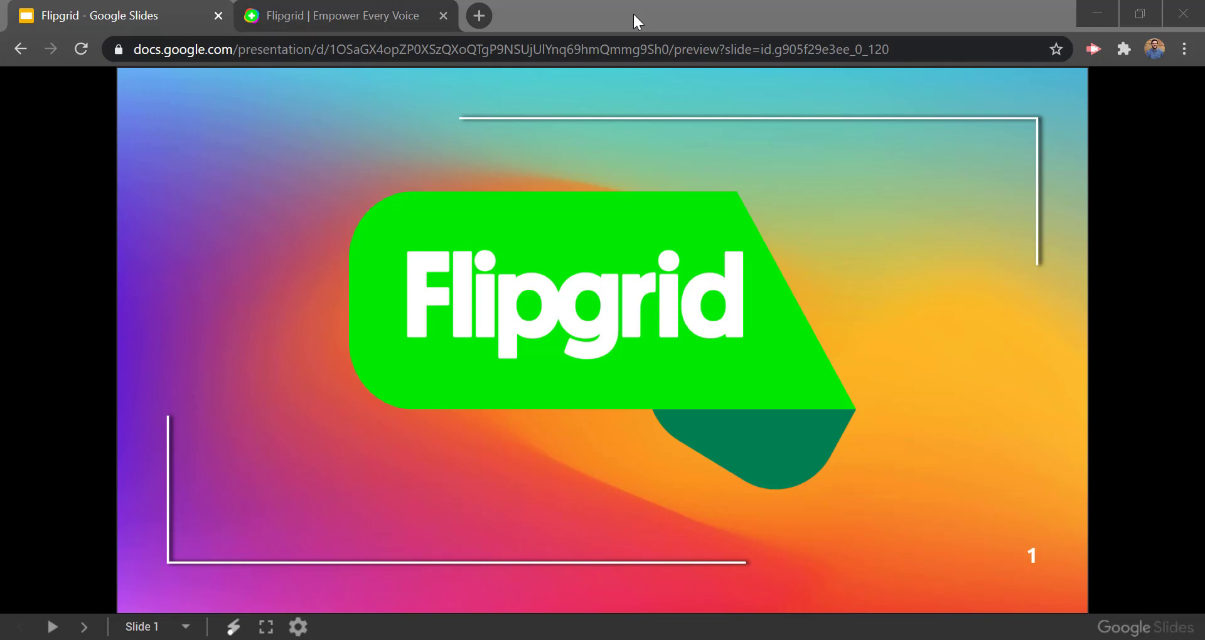
Step: Advance the Flipgrid deck to slide 3, reveal all five bullets, then bring up the Flipgrid site
left_click(670, 138)
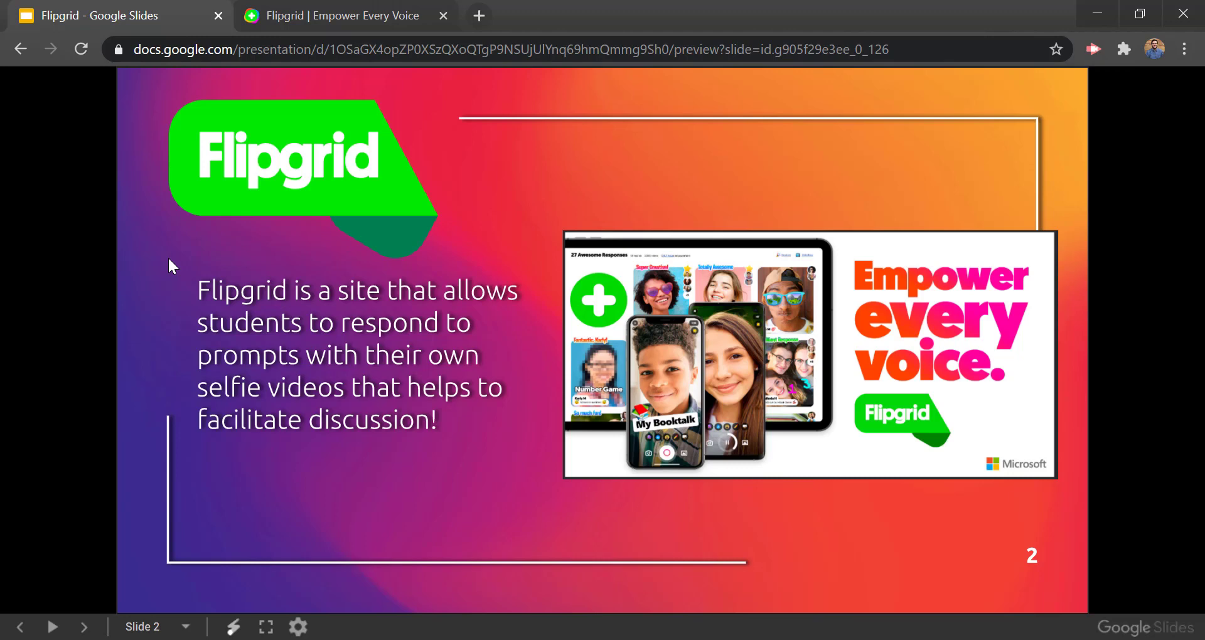
key("Right")
key("Right")
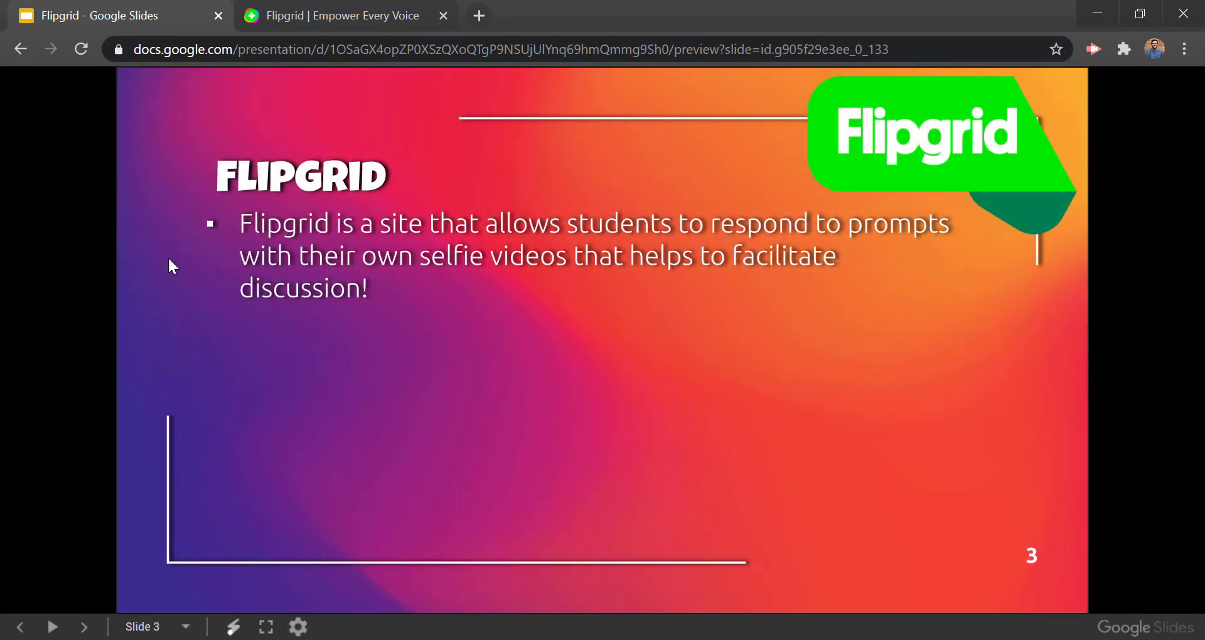
key("Right")
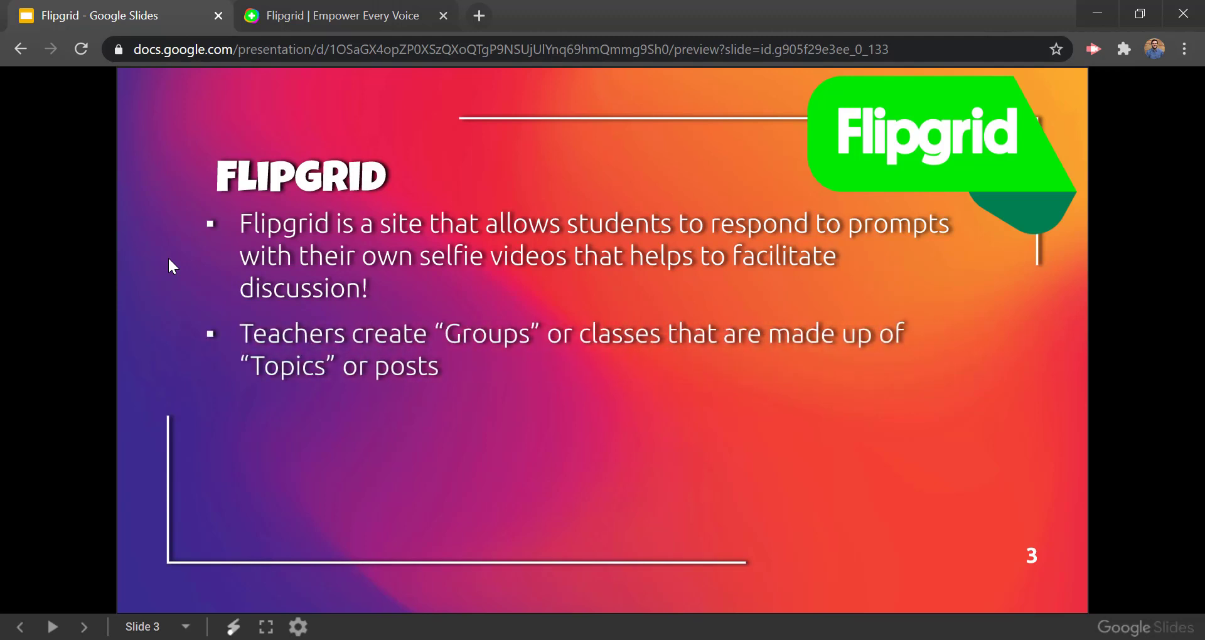
key("Right")
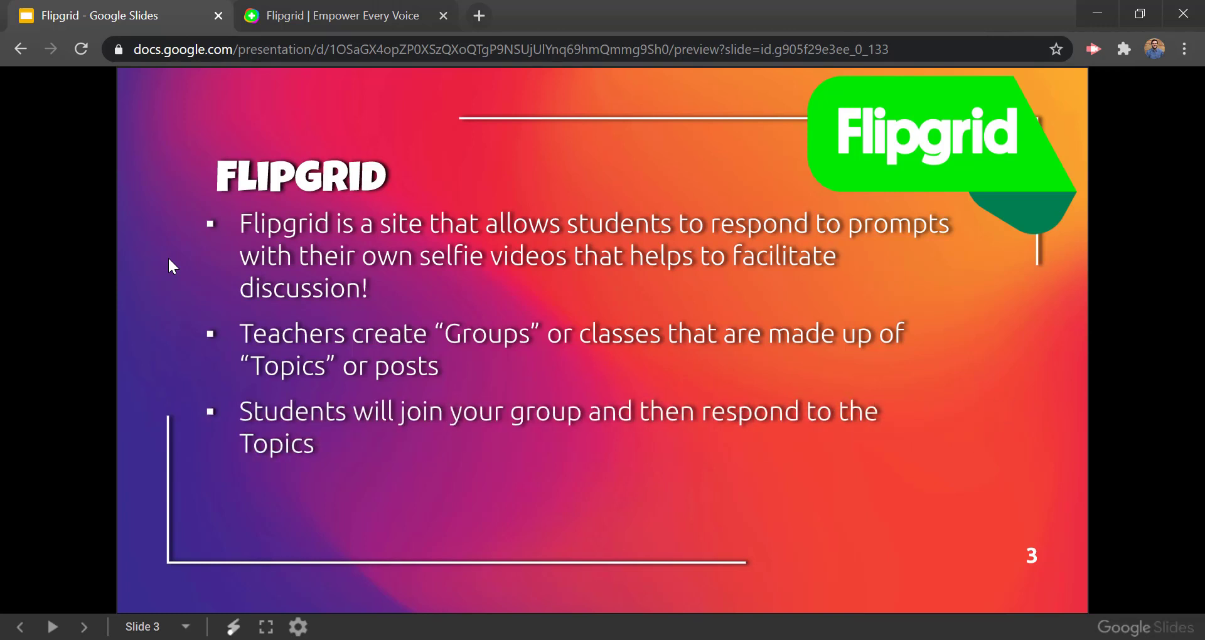
key("Right")
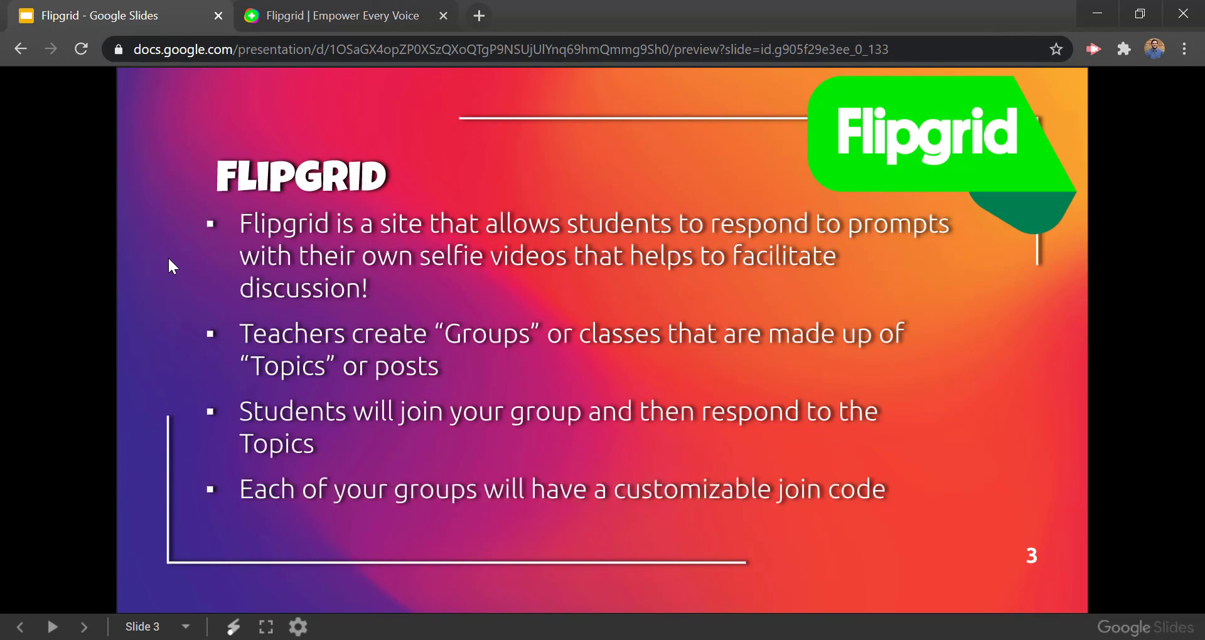
key("Right")
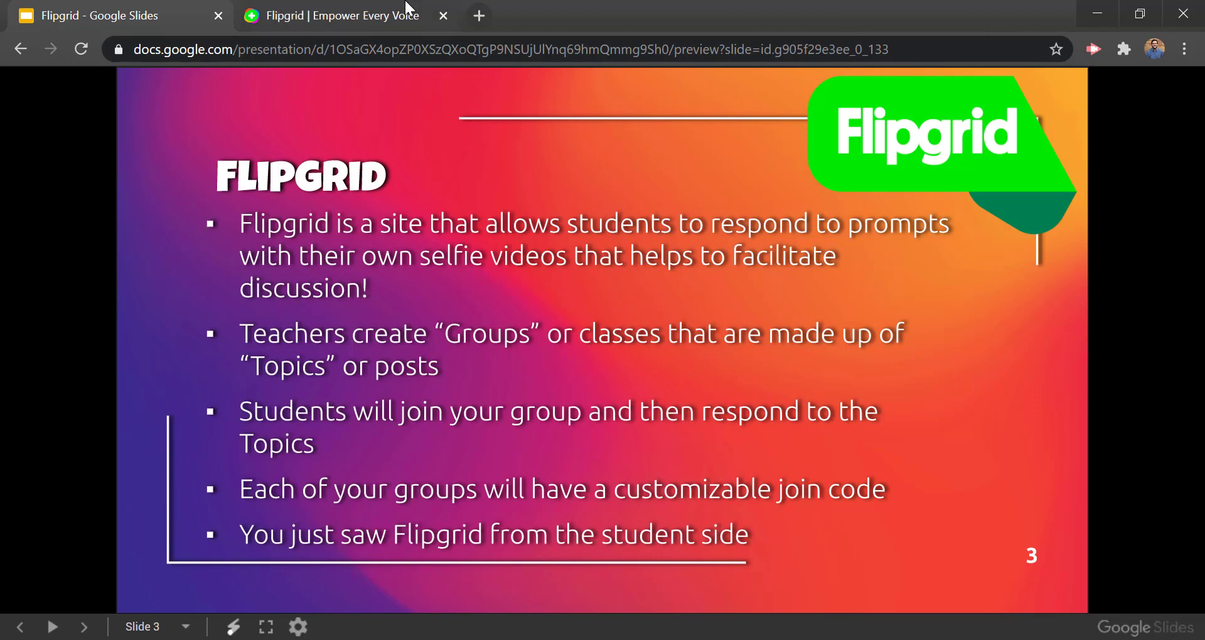
left_click(354, 14)
Step: Sign in to the educator dashboard and open the Graphing Linear Equations topic
left_click(1003, 143)
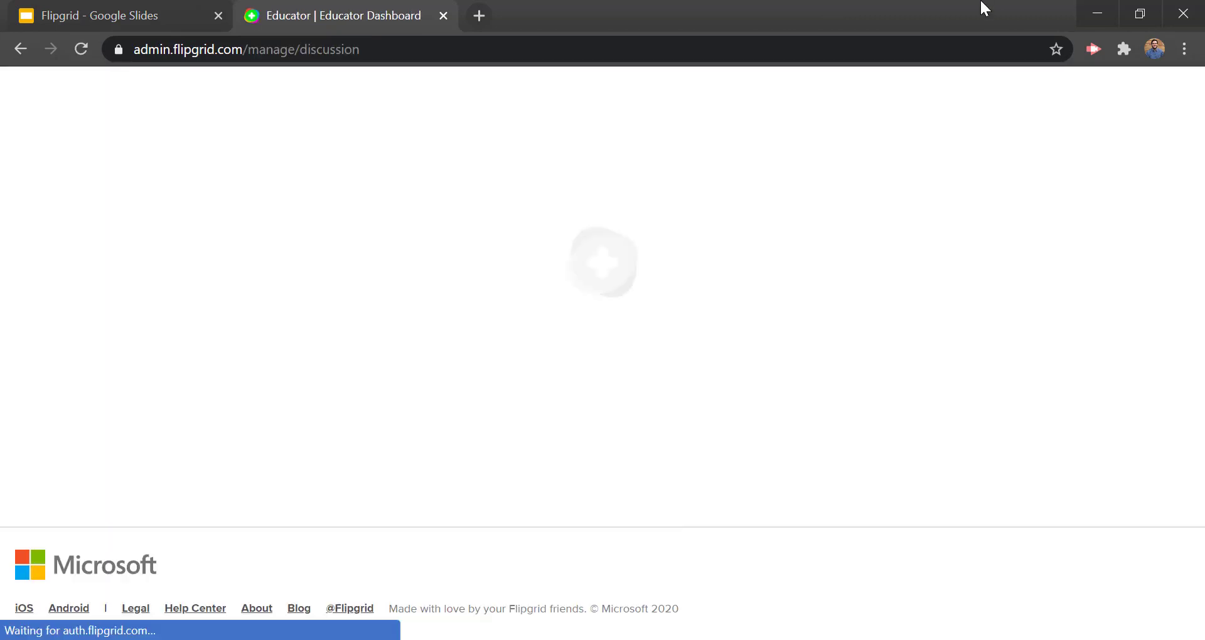
scroll(307, 360, "down", 2)
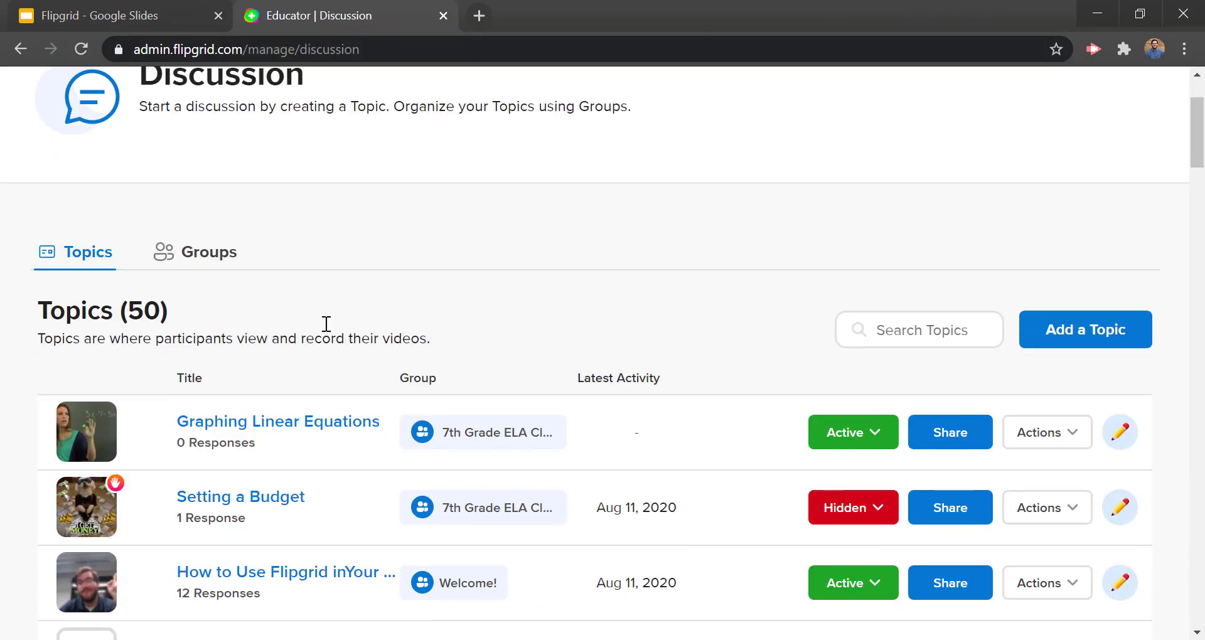
left_click(261, 422)
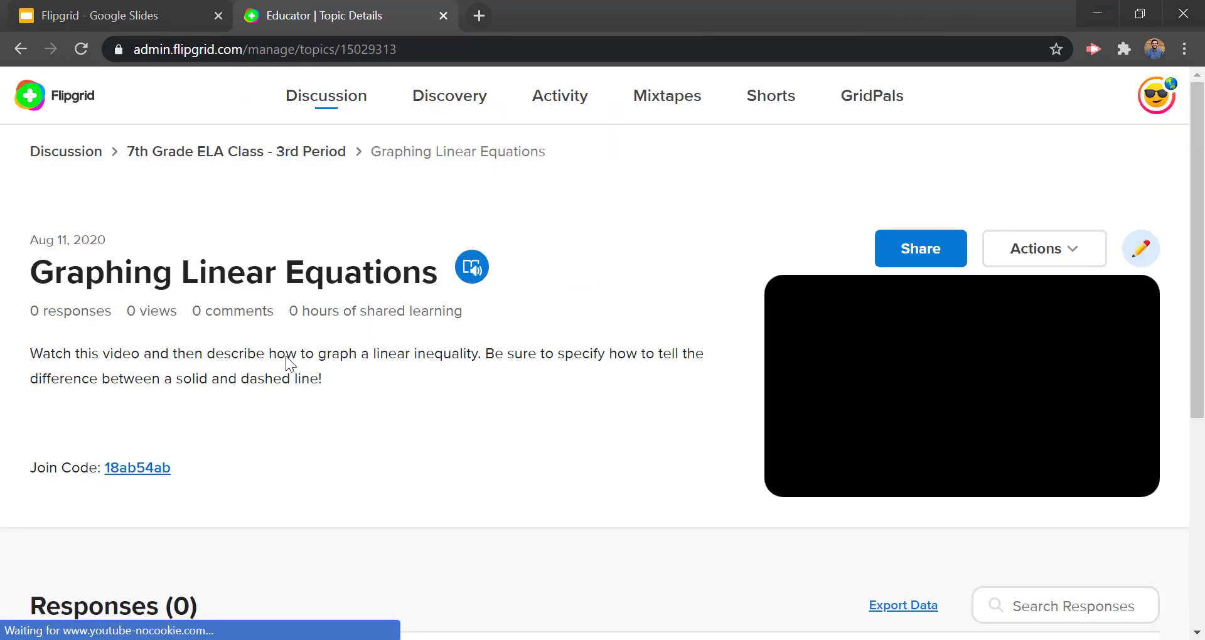
Step: Open the topic's join code page in a new tab and scroll to its empty Responses section
left_click(157, 476)
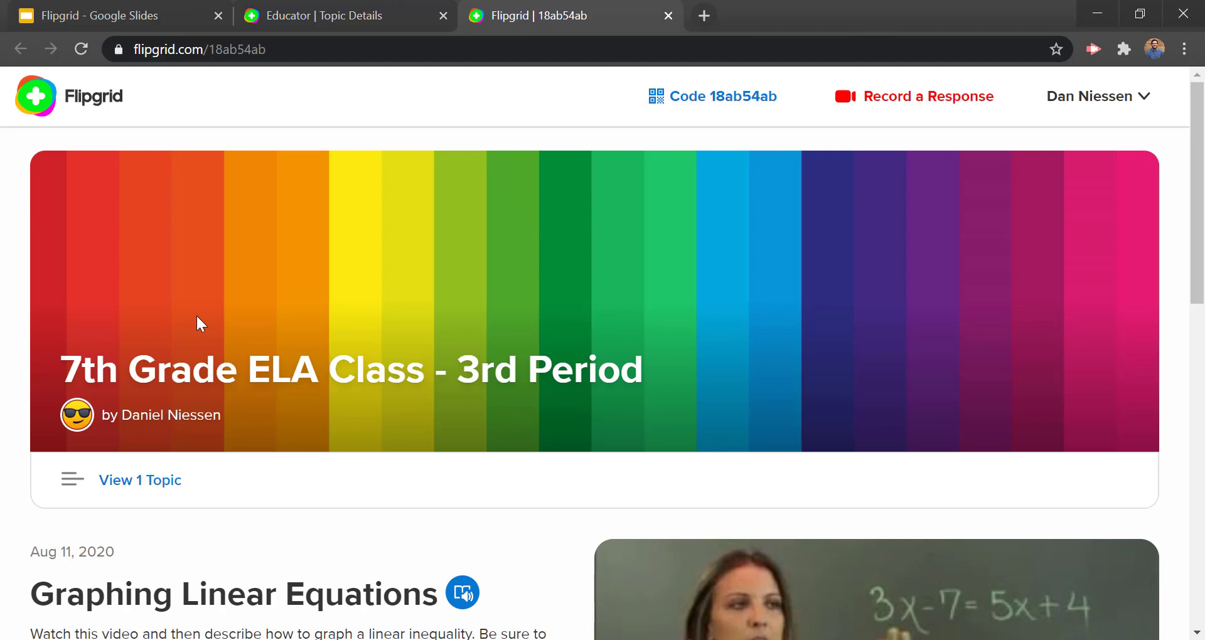
scroll(162, 340, "down", 3)
scroll(161, 339, "down", 3)
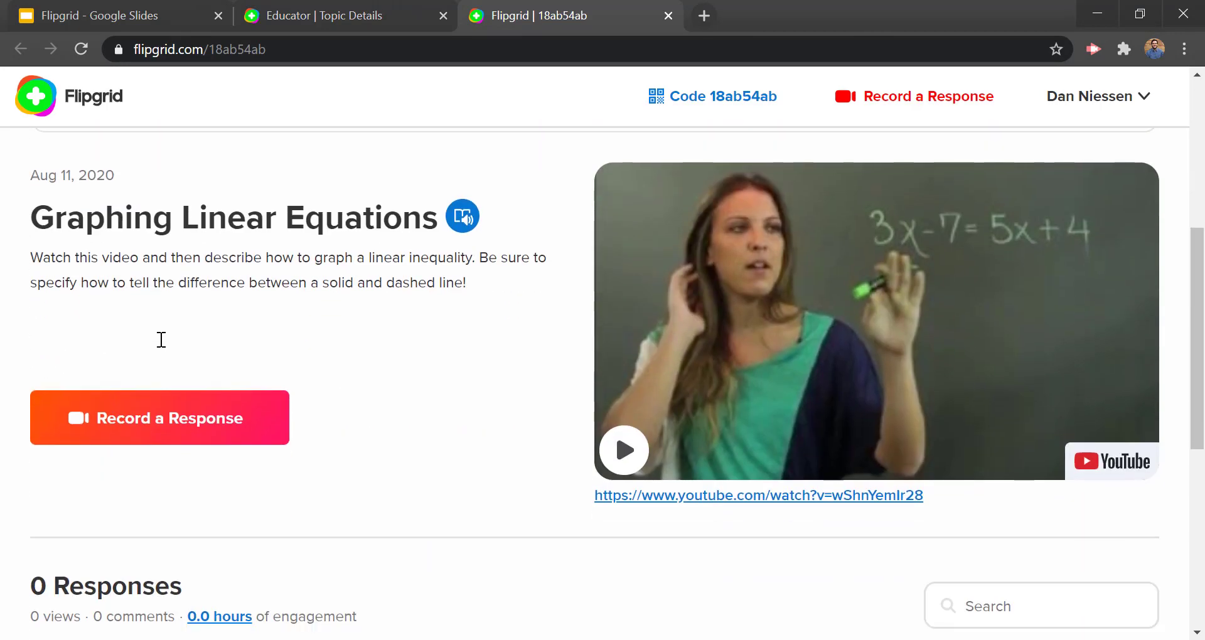
left_click_drag(56, 219, 415, 221)
left_click(91, 266)
left_click_drag(91, 265, 500, 288)
left_click(500, 288)
scroll(408, 355, "down", 6)
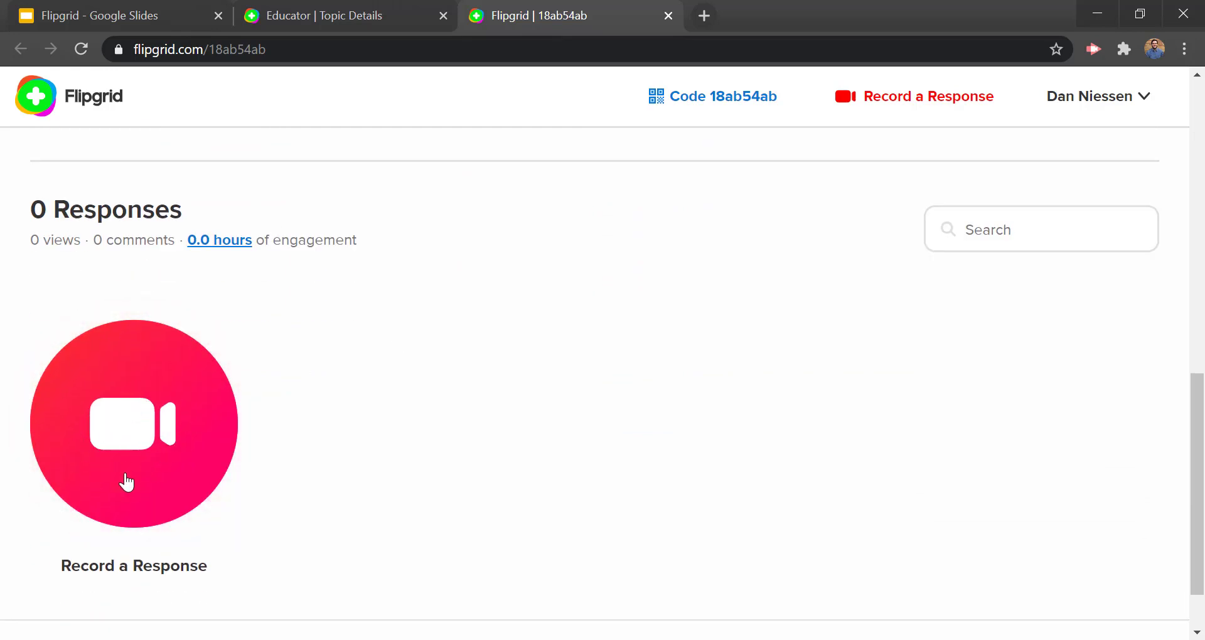
Step: Start a camera video response after checking the Record screen option and returning to camera mode
left_click(134, 474)
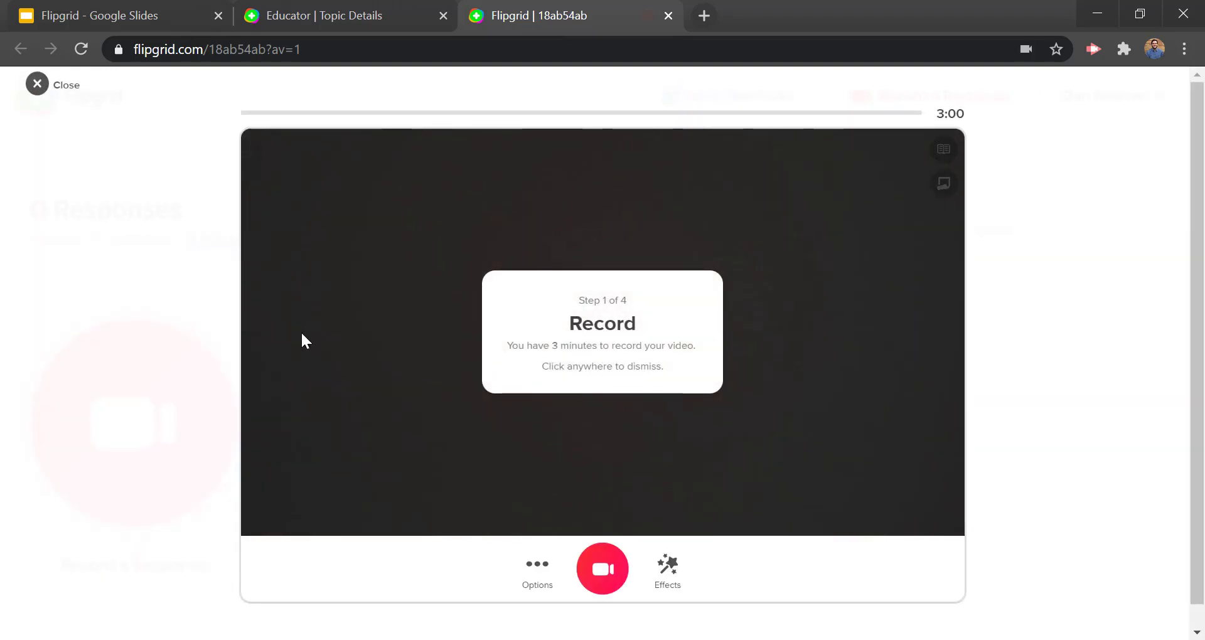
left_click(334, 302)
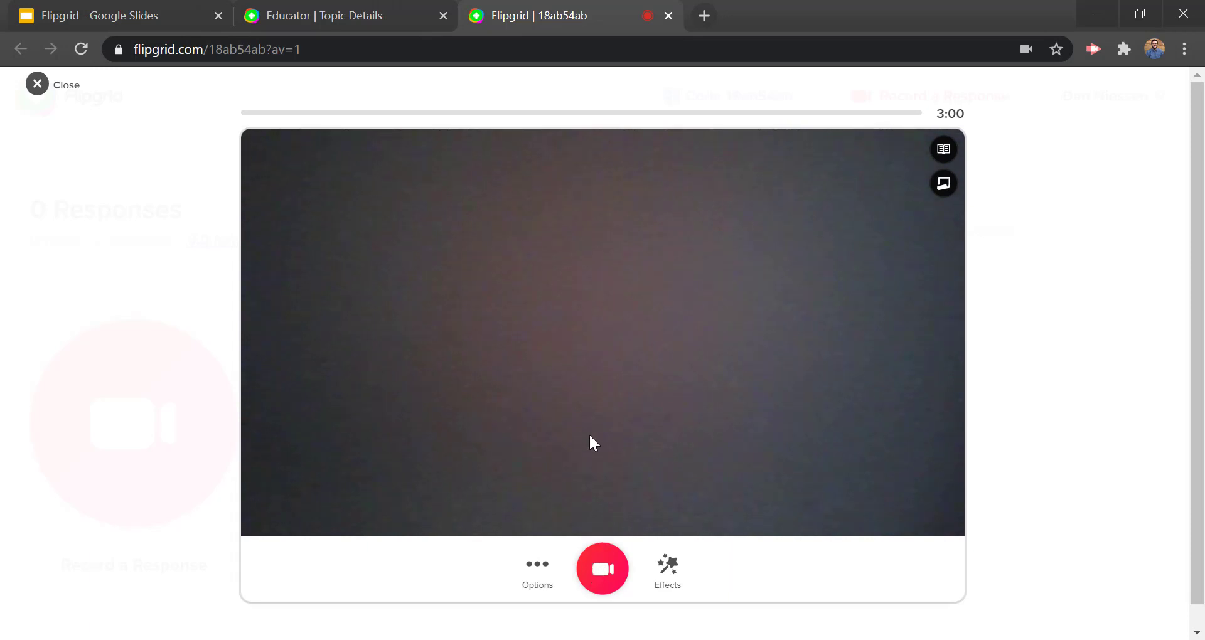
left_click(537, 569)
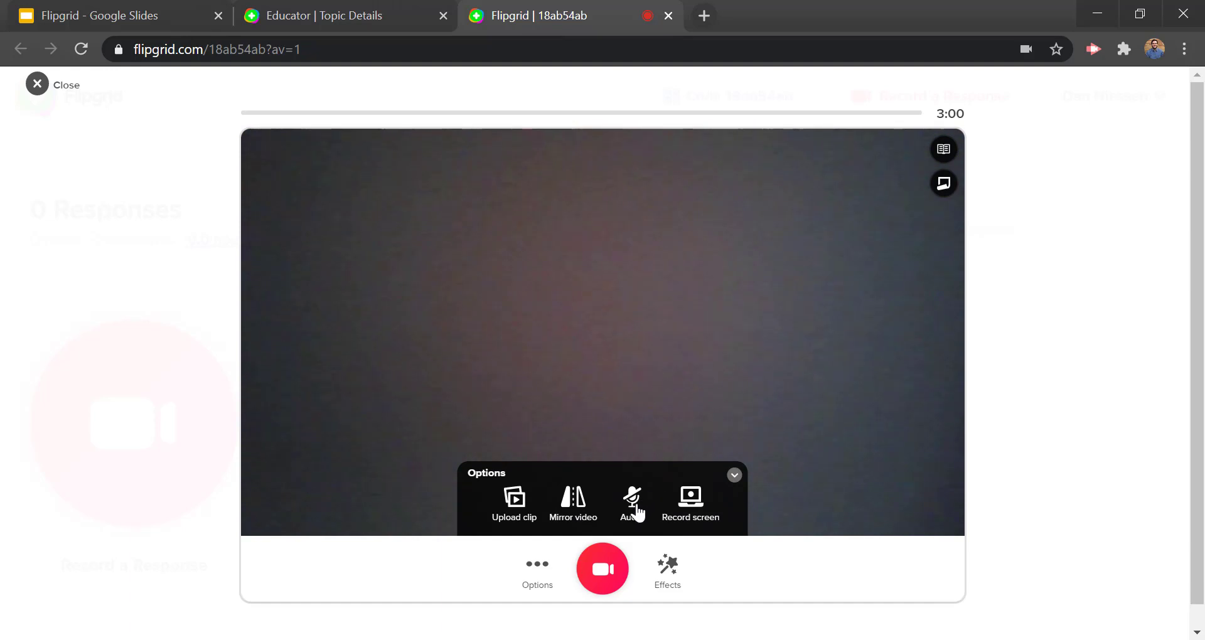
left_click(690, 502)
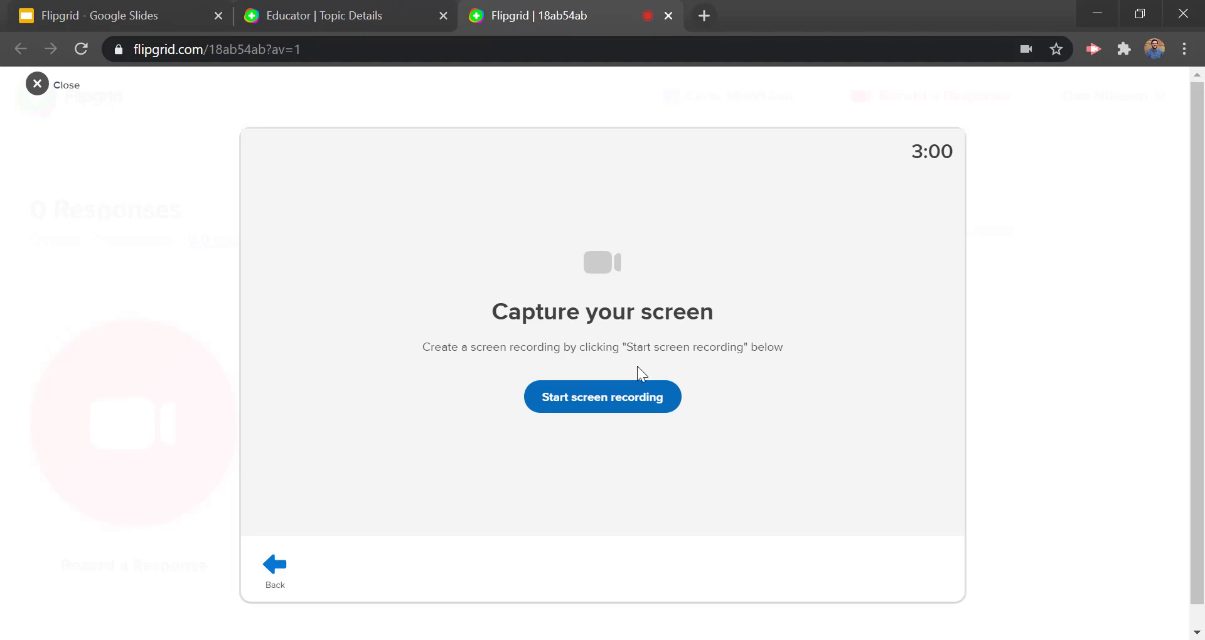
left_click(282, 572)
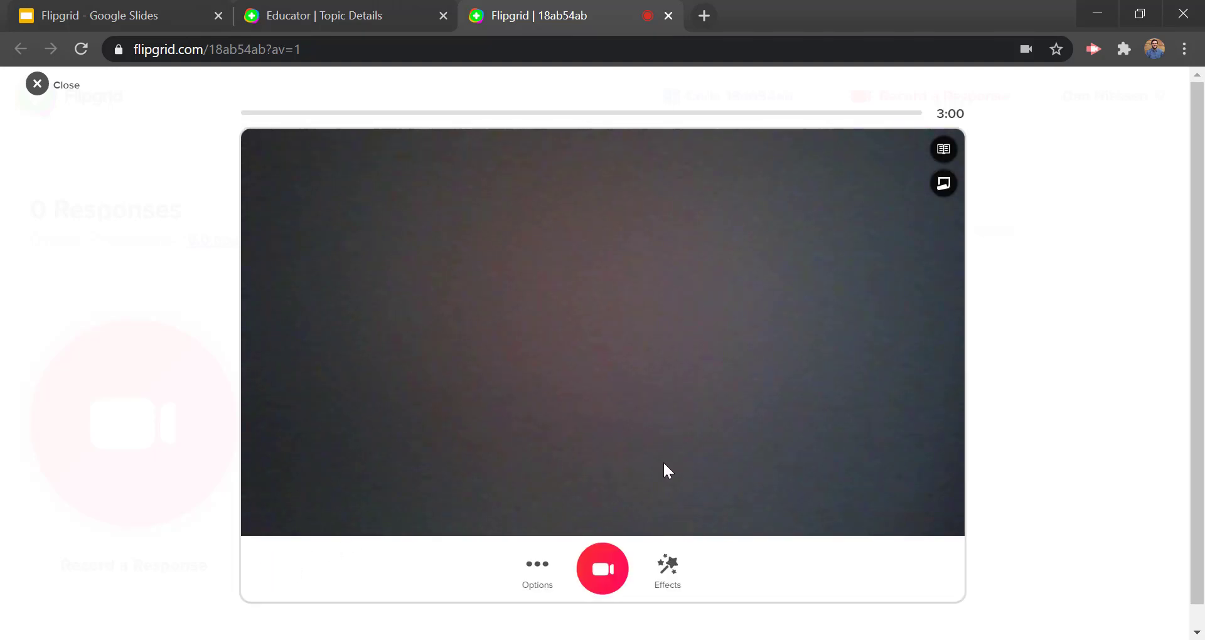
left_click(604, 573)
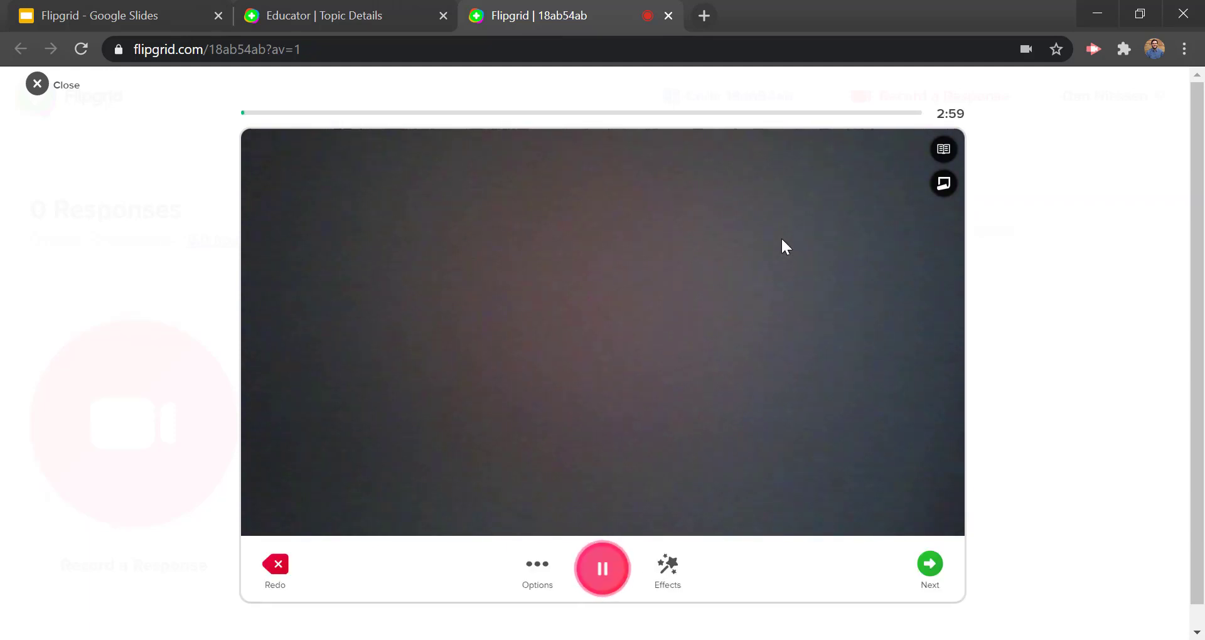
Step: Draw a thick cyan @ shape over the video with the Draw effect
left_click(667, 566)
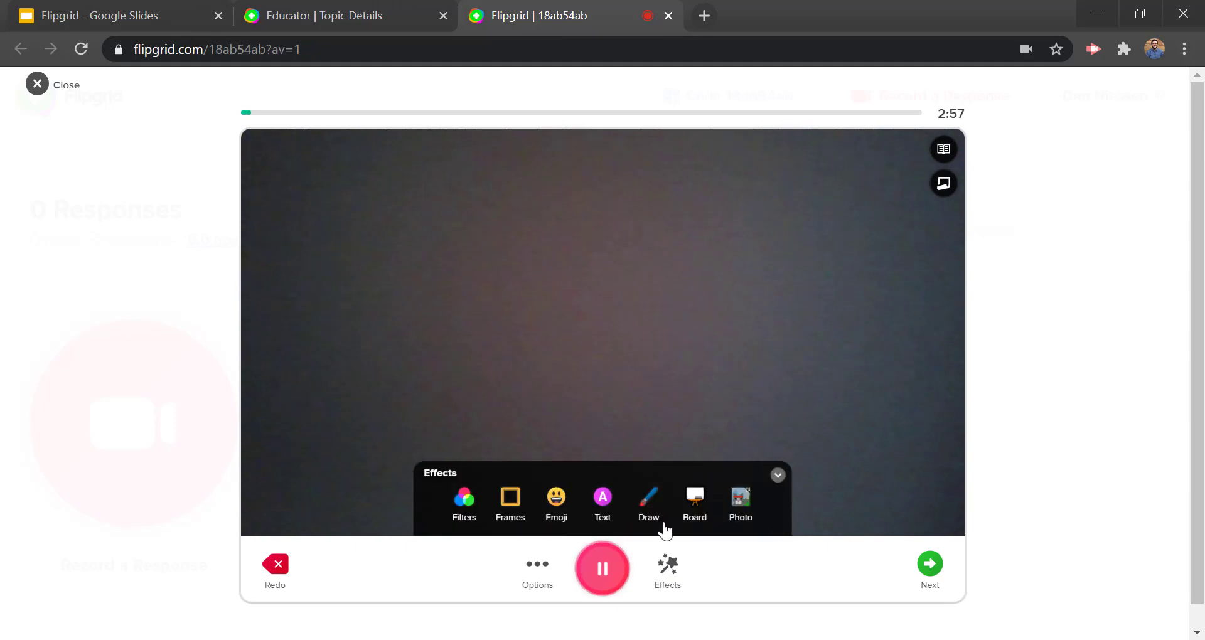
left_click(650, 510)
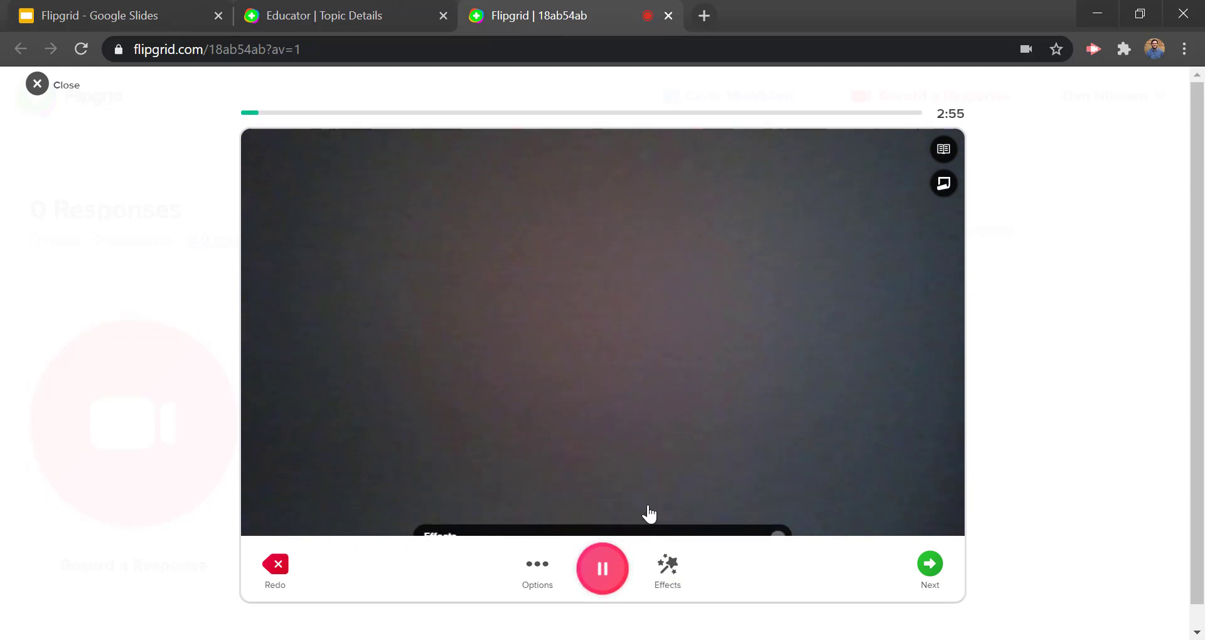
left_click(622, 517)
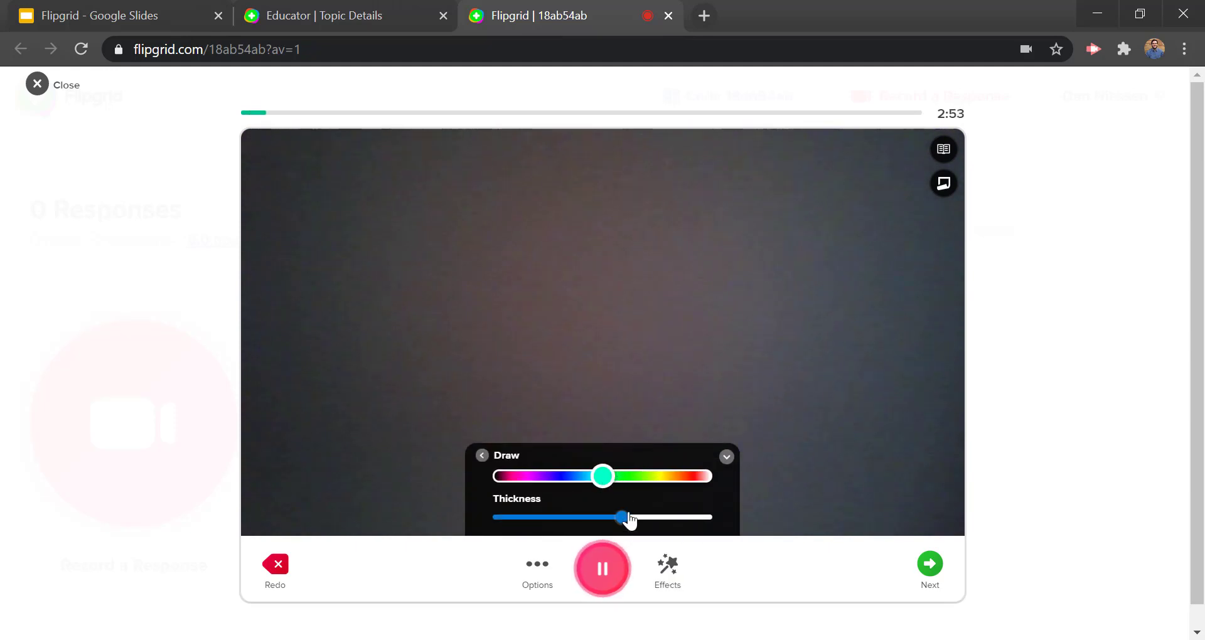
left_click_drag(659, 316, 692, 317)
mouse_move(593, 380)
left_mouse_down()
mouse_move(455, 379)
mouse_move(654, 487)
left_mouse_up()
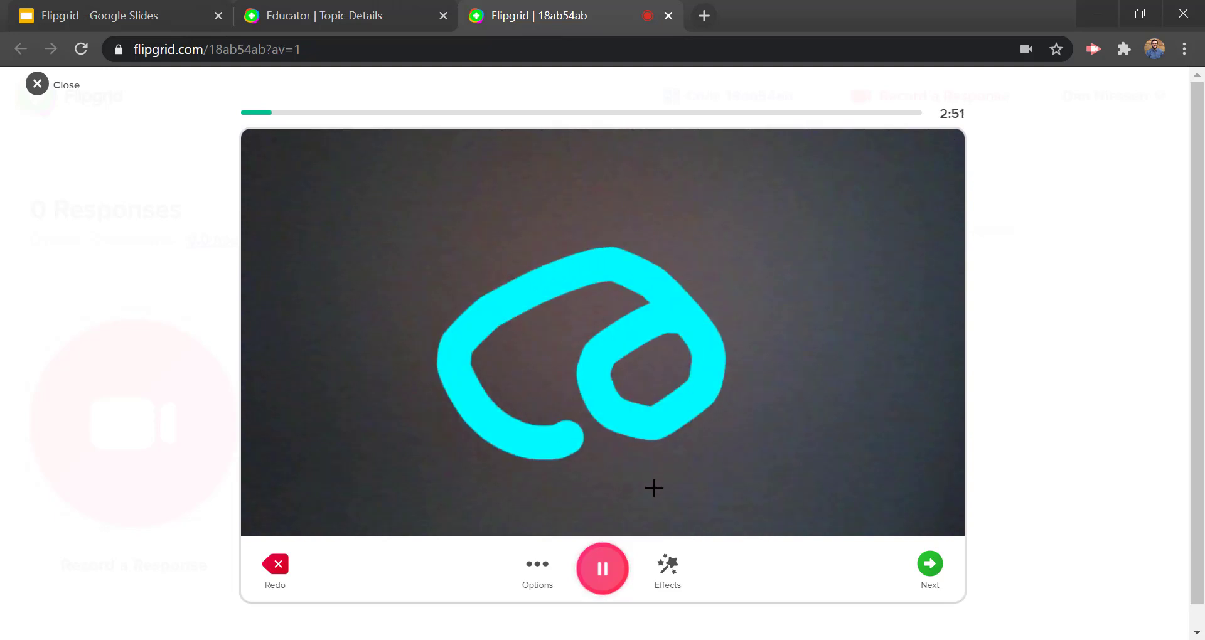
Step: Put a blue grid board behind the drawing, then finish recording and go to review
left_click(672, 568)
left_click(694, 510)
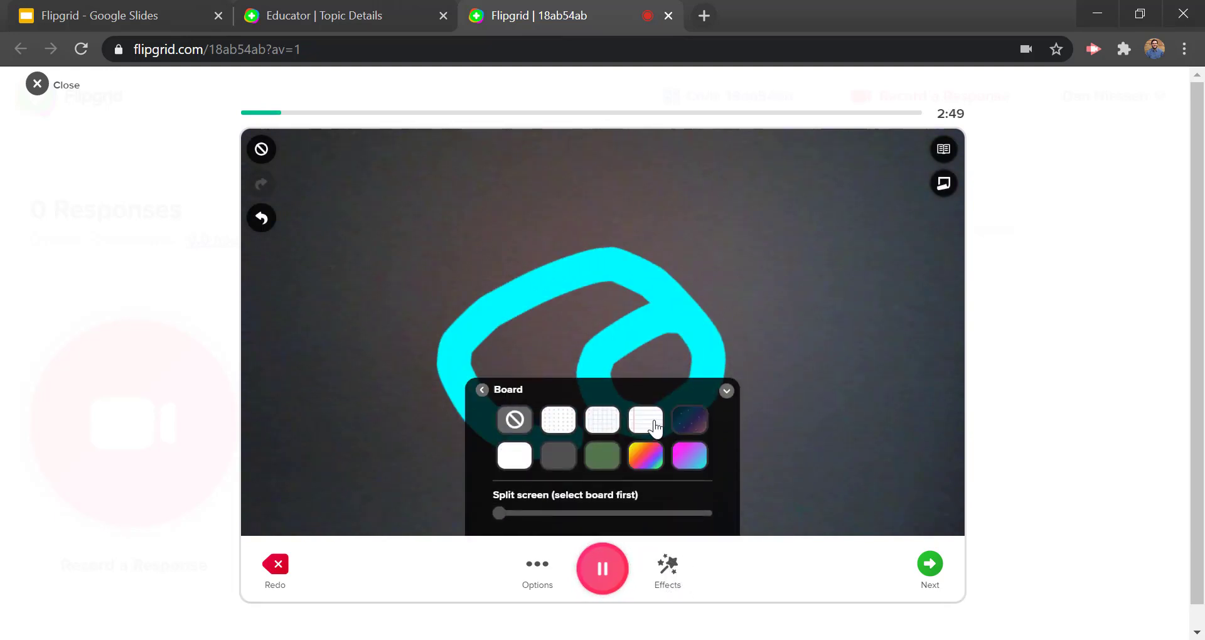
left_click(612, 430)
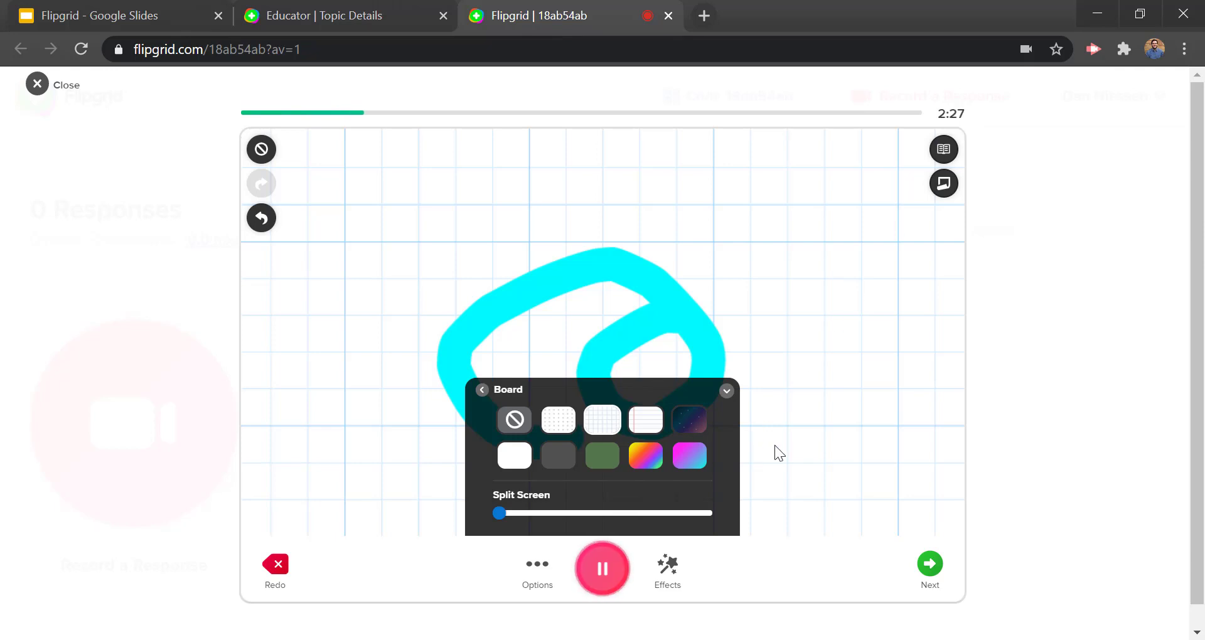
left_click(727, 391)
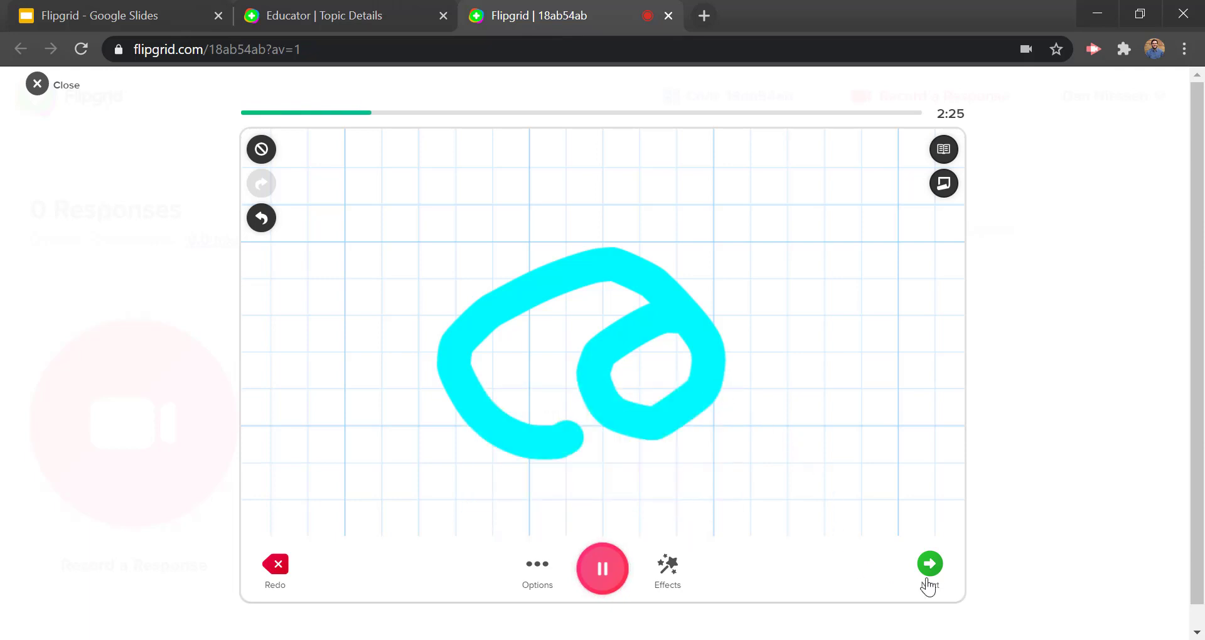
left_click(948, 553)
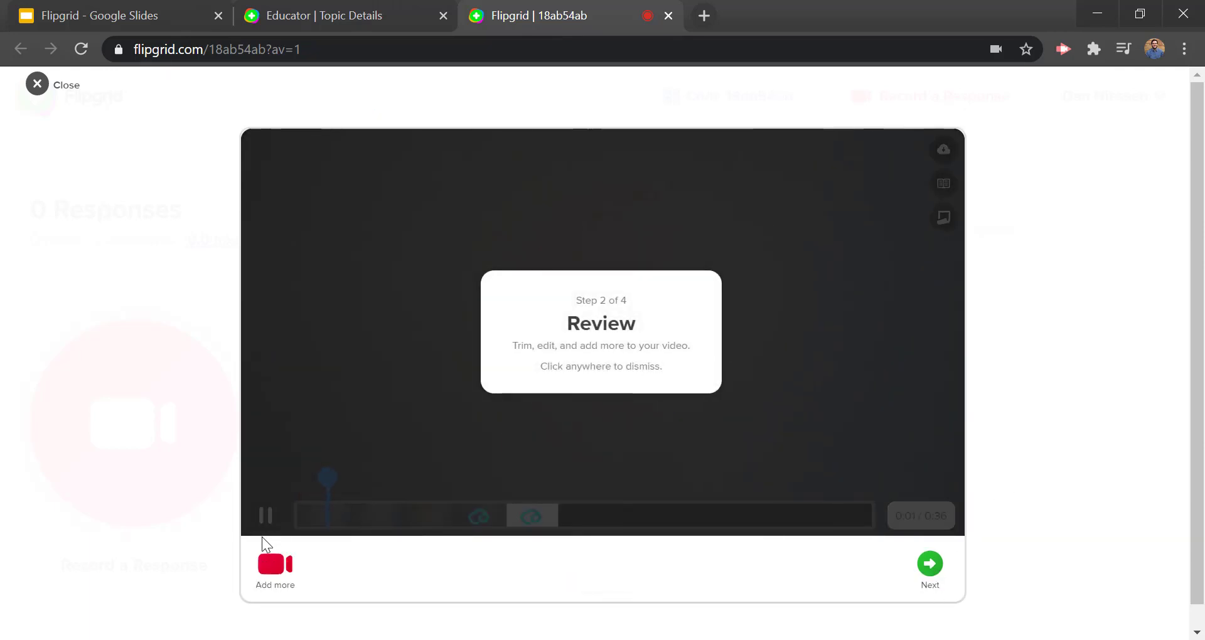
Step: Review the recorded clip, stop its playback, and continue to the selfie step
left_click(291, 484)
left_click(263, 515)
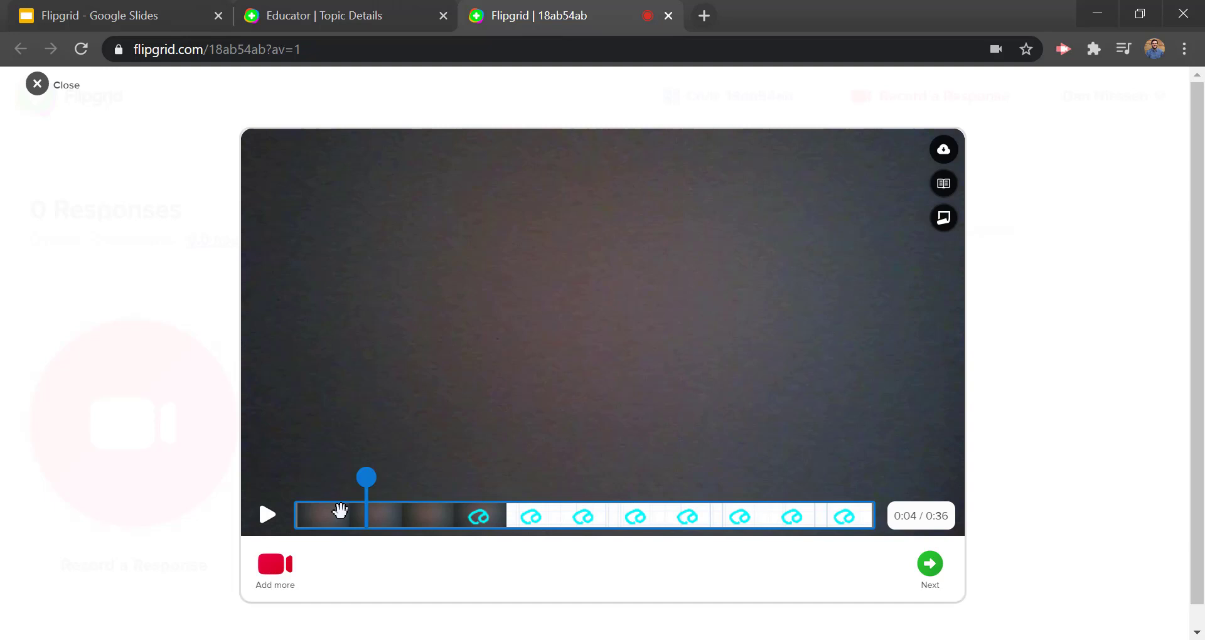
left_click(930, 564)
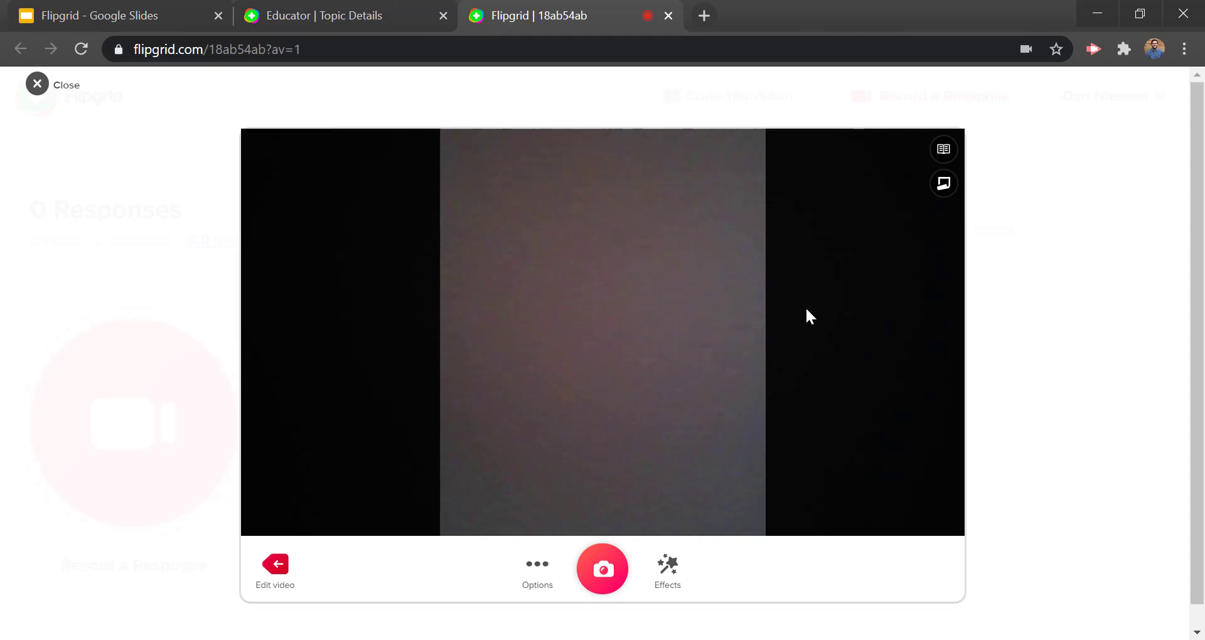
Step: Take a selfie with the paint-splash frame and continue to the submission step
left_click(539, 579)
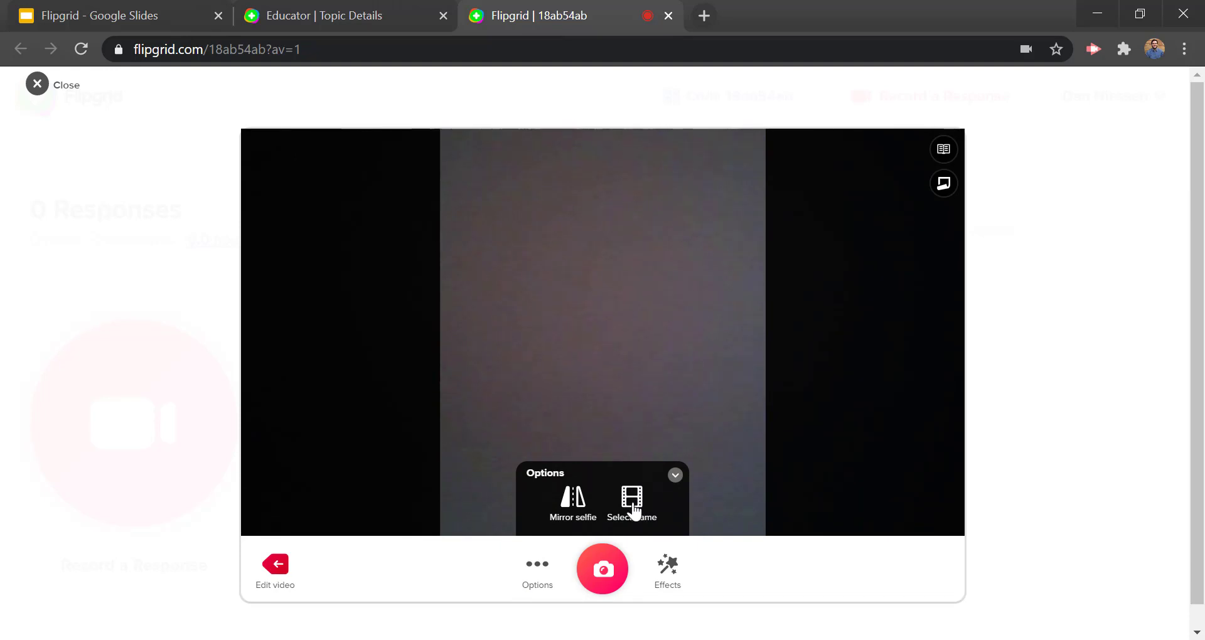
left_click(667, 568)
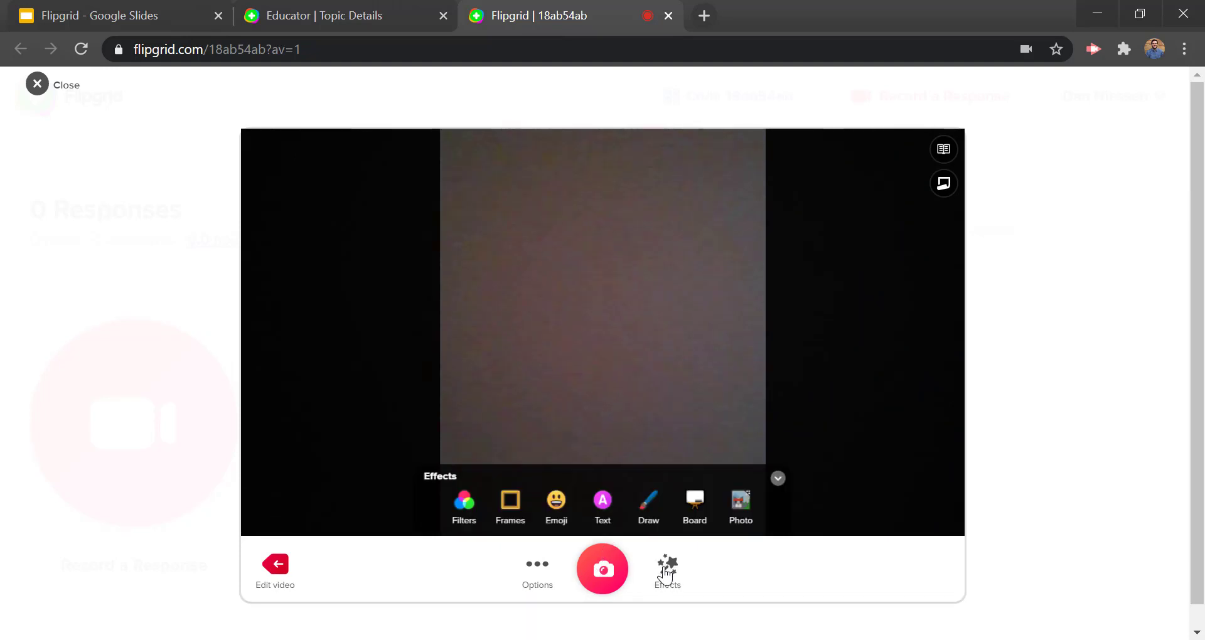
left_click(510, 499)
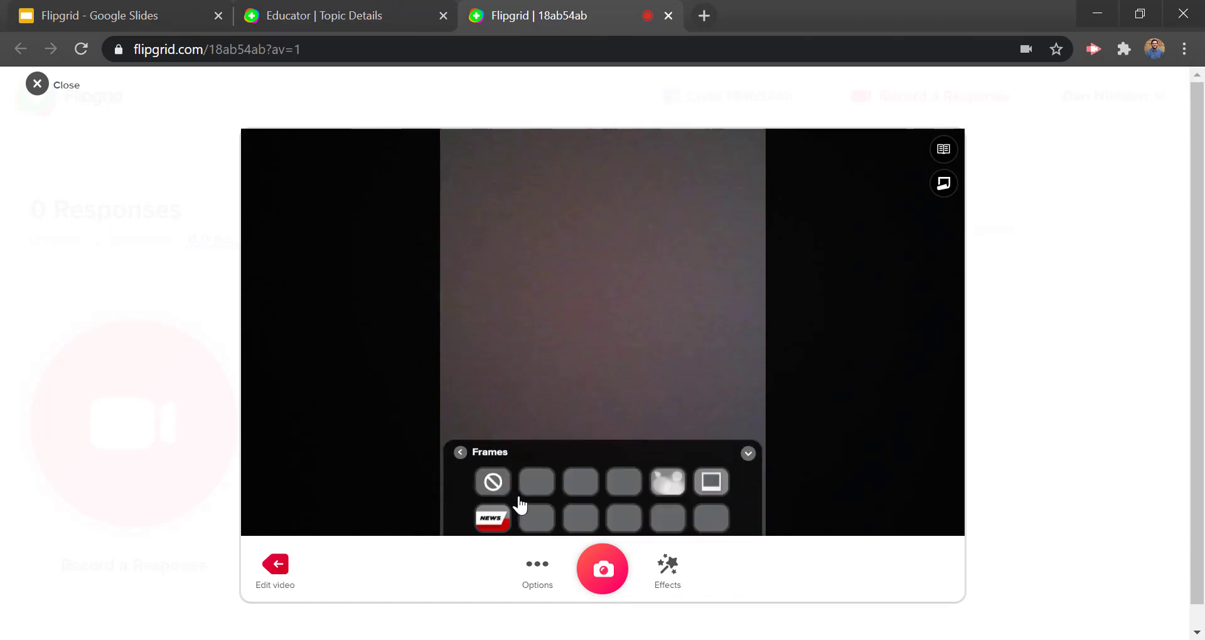
left_click(621, 481)
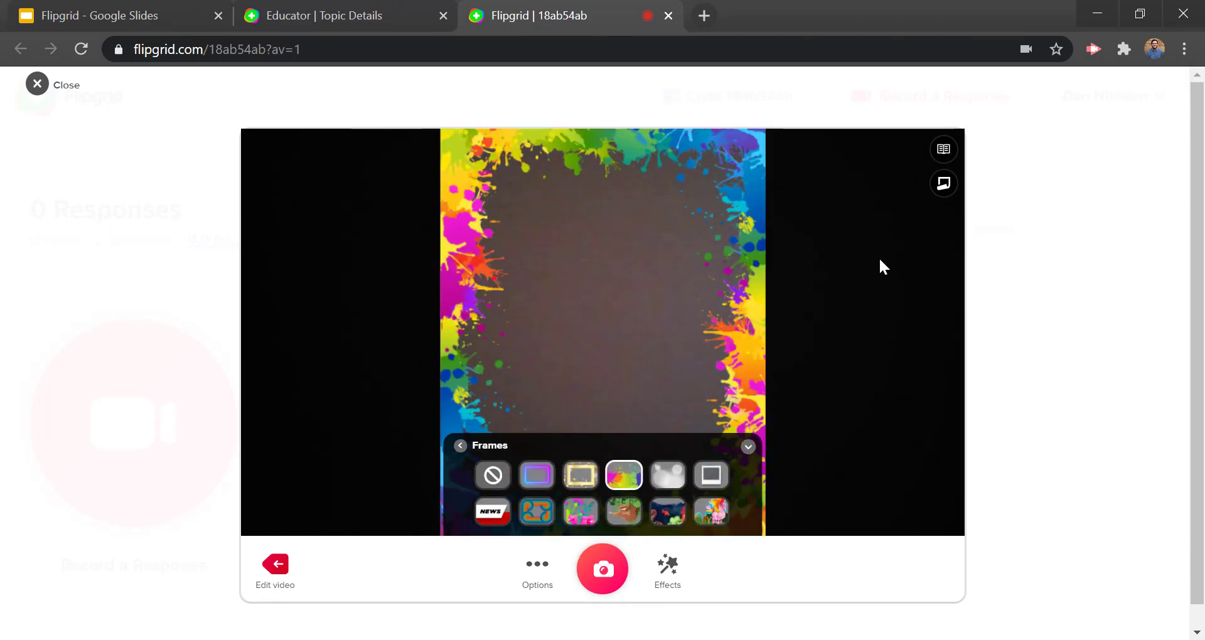
left_click(599, 574)
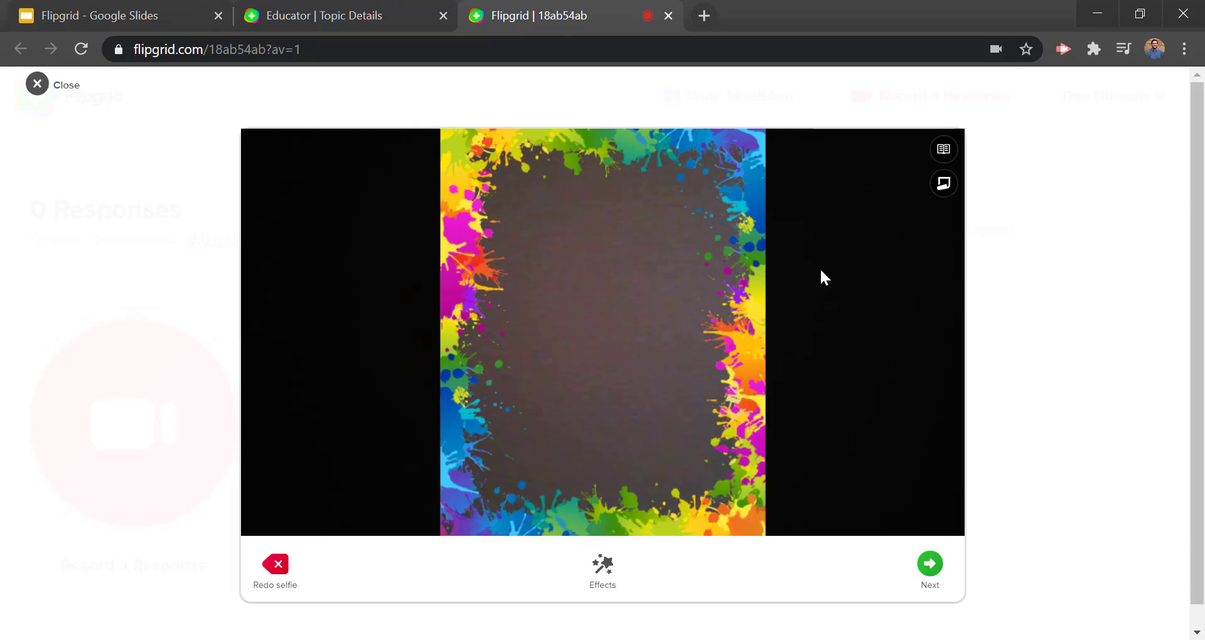
left_click(929, 565)
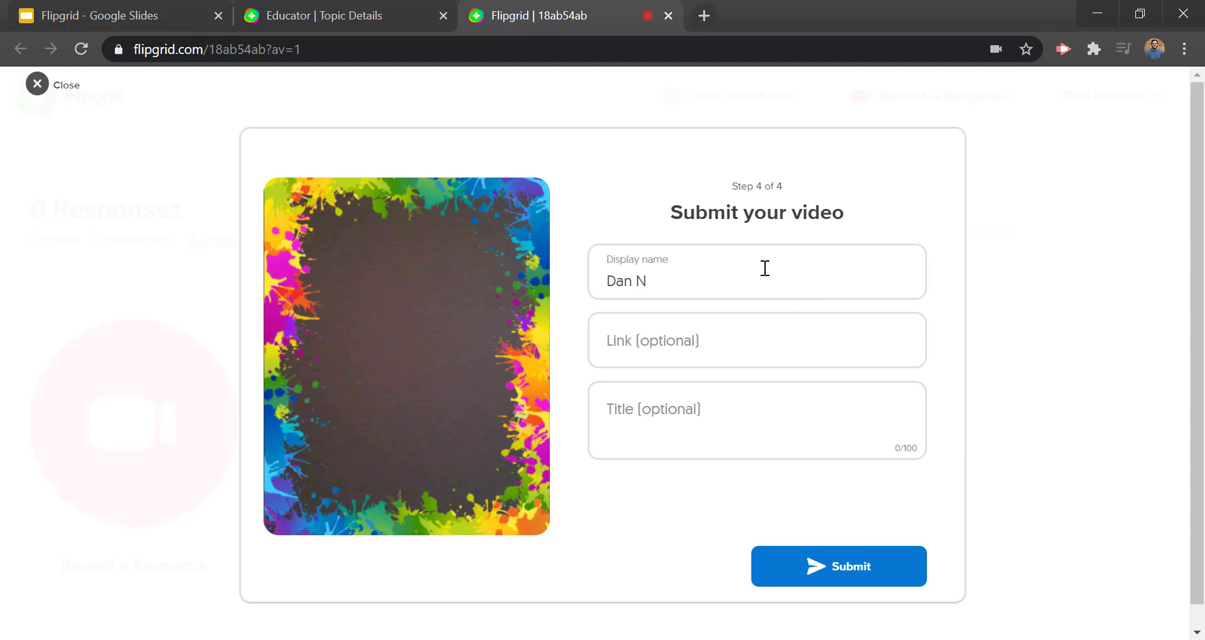
Step: Leave Link and Title blank, submit the video, and complete to return to the topic's responses
left_click(671, 340)
left_click(656, 417)
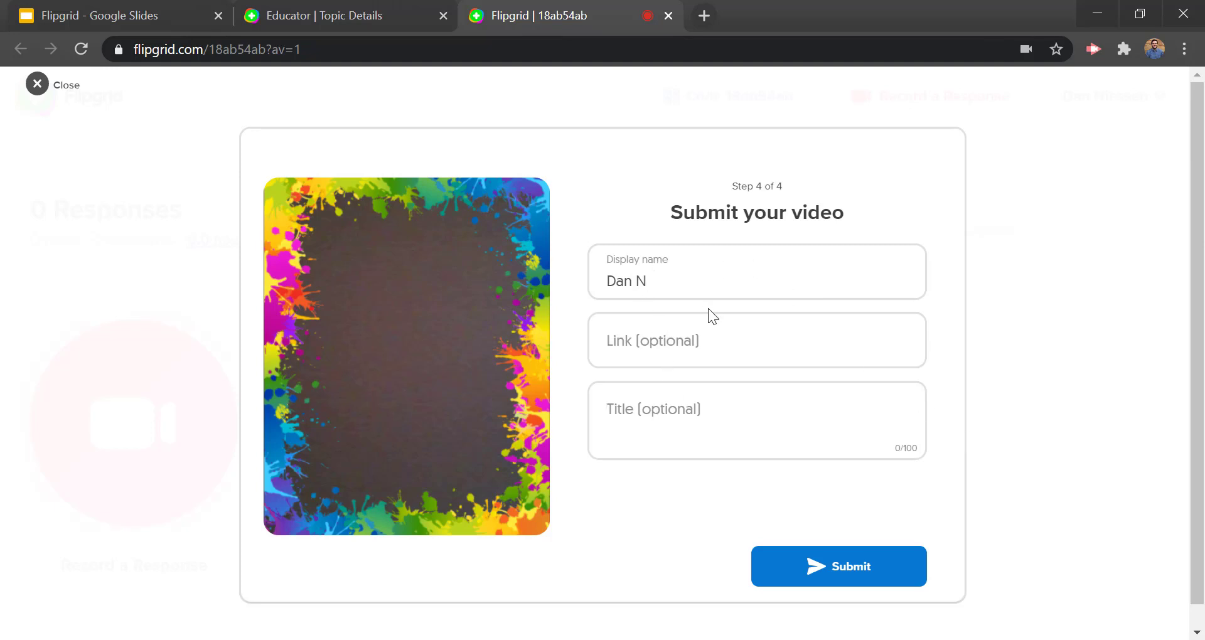
left_click(852, 566)
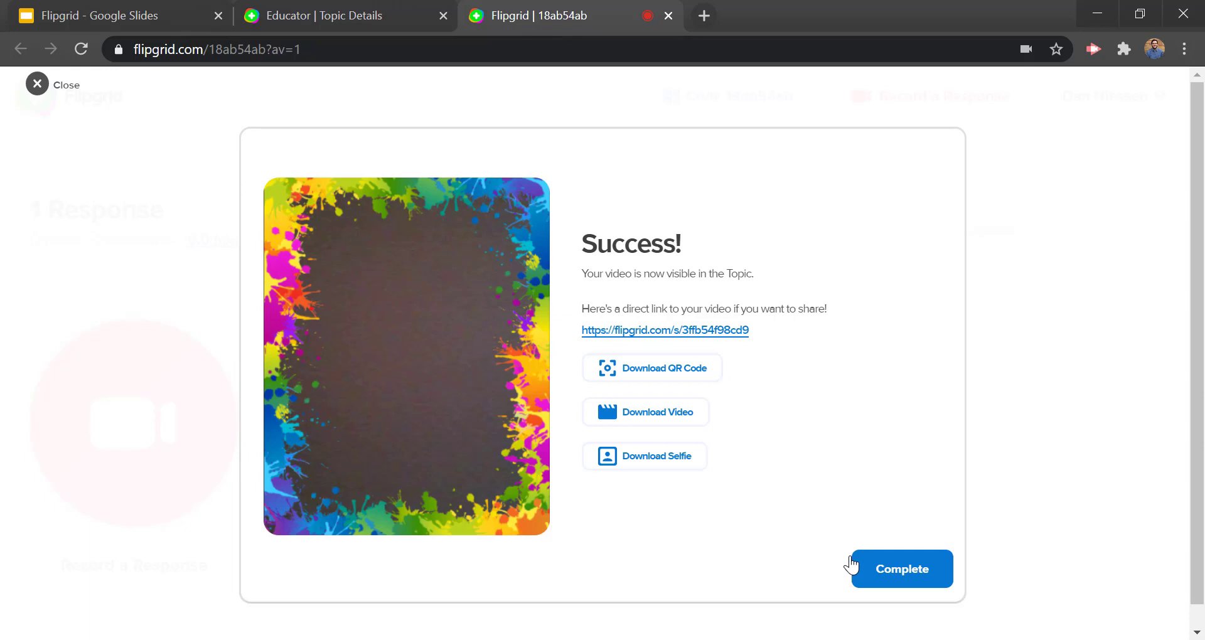
left_click(910, 573)
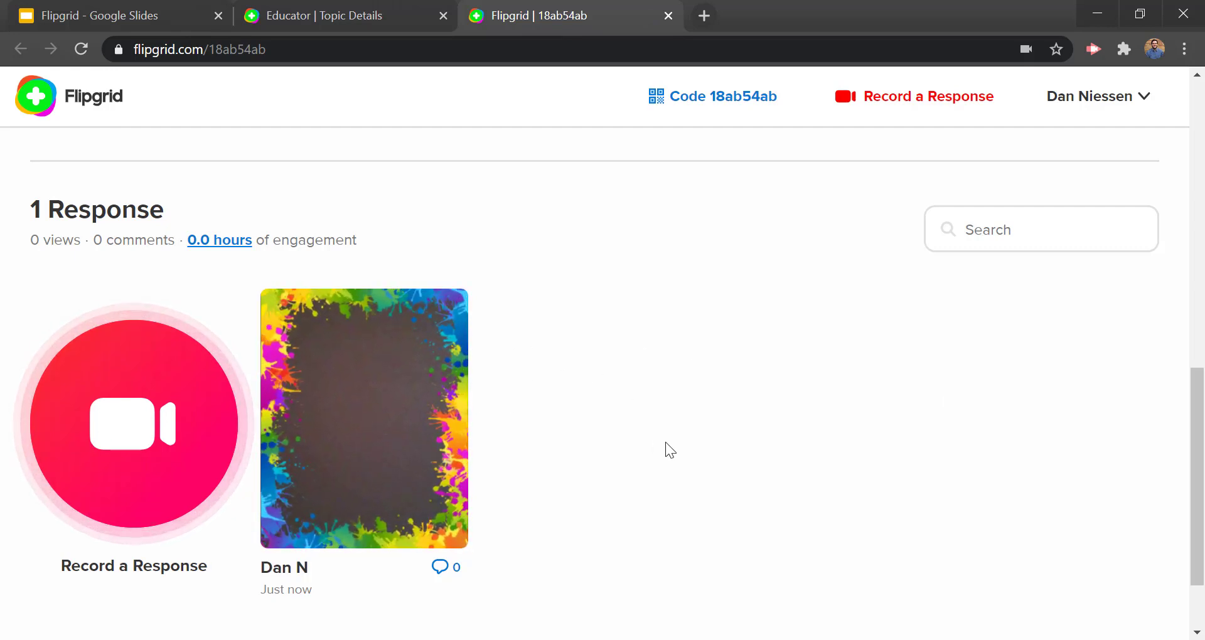
Step: Switch to the Google Slides deck and advance to slide 4, Important Lingo
left_click(128, 19)
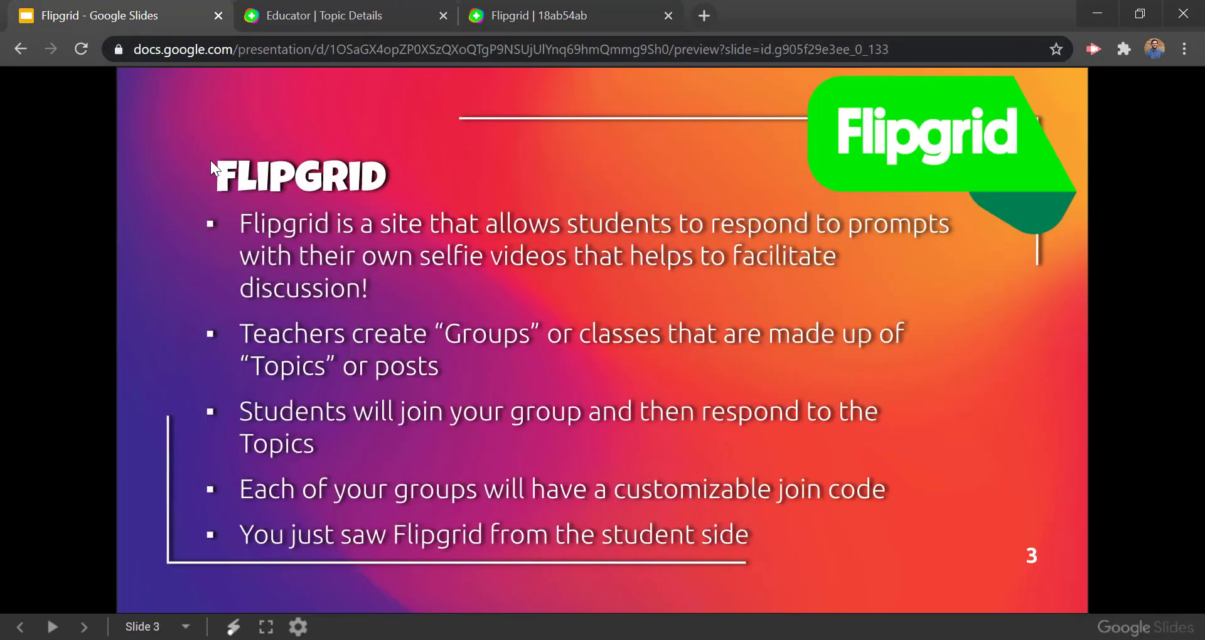
left_click(222, 252)
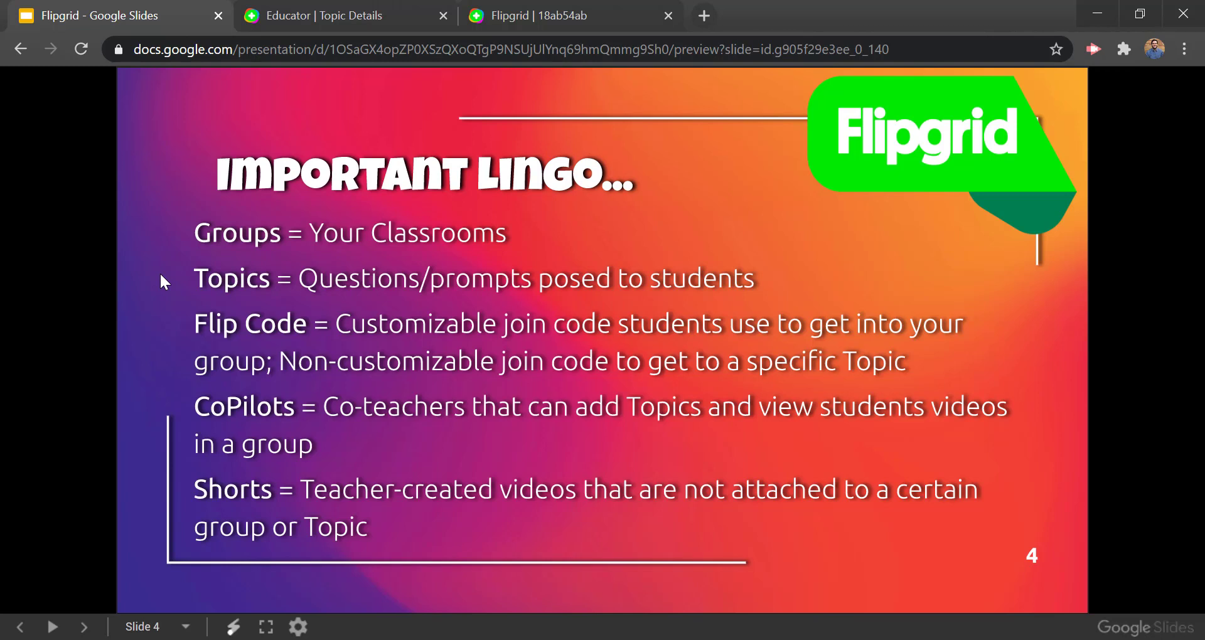
Step: Advance past the student-actions and screen-recording slides to slide 7, then return to the Flipgrid tab
key("Right")
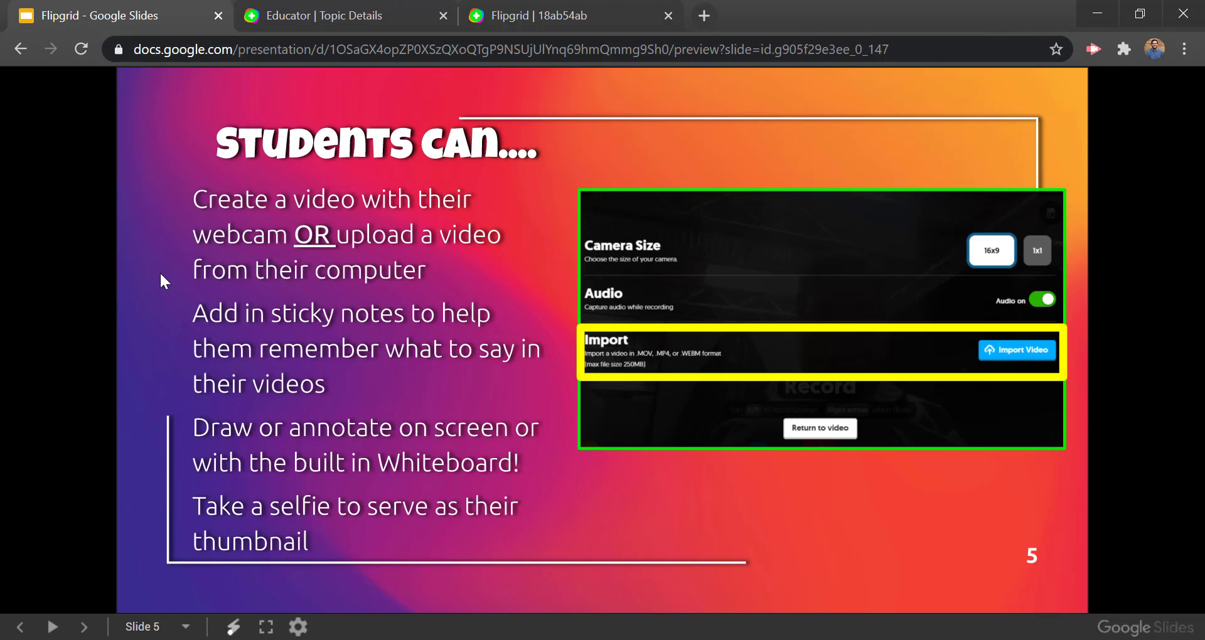
key("Right")
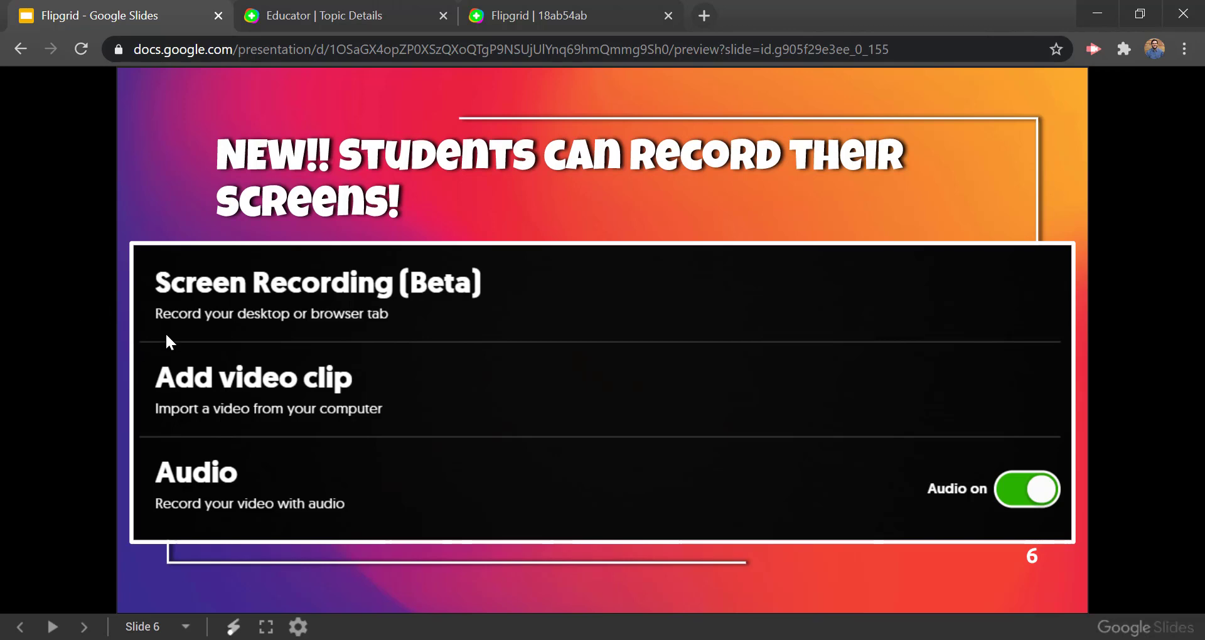
left_click(678, 287)
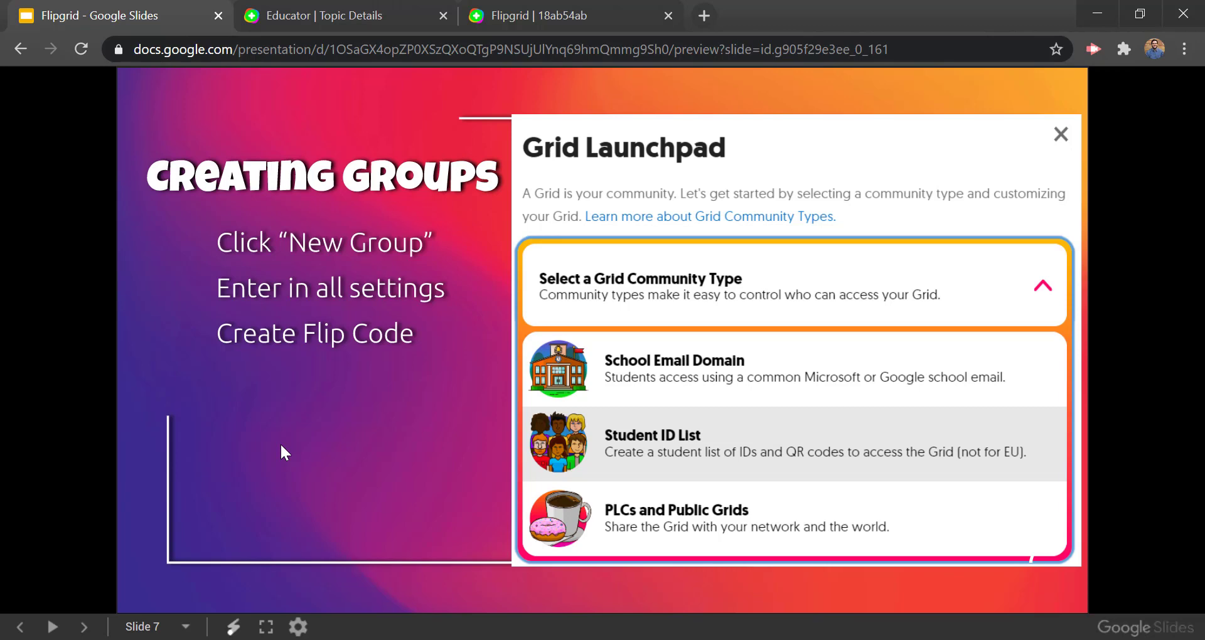
left_click(553, 14)
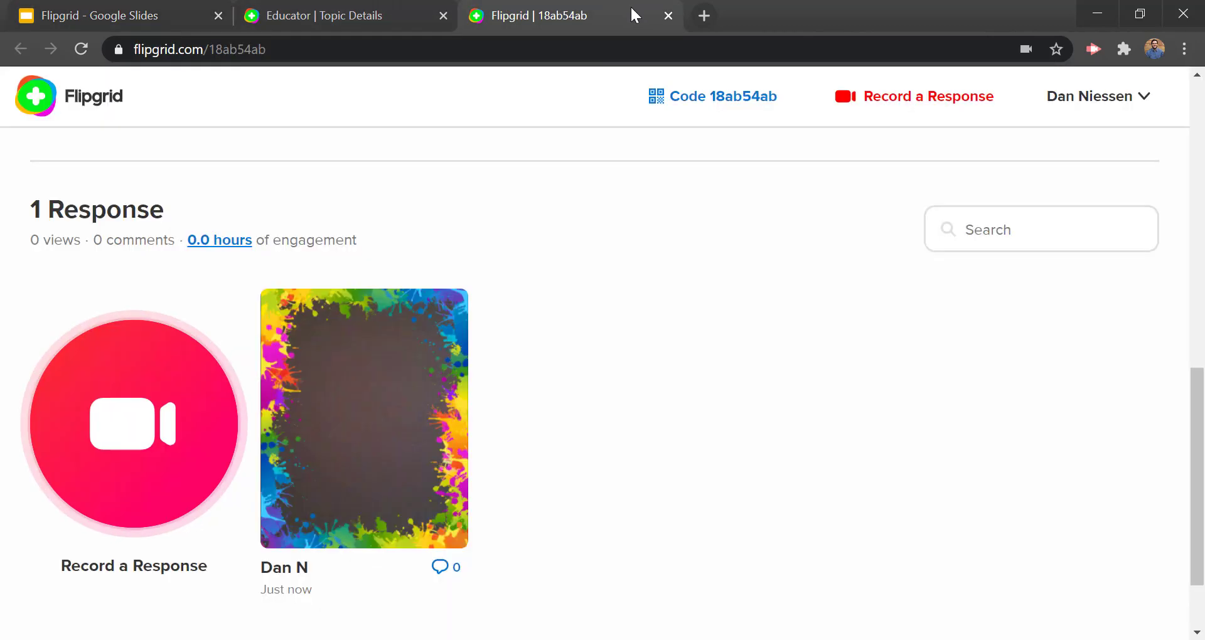
Step: Close the student topic tab and show the Groups list on the Discussion page
left_click(668, 16)
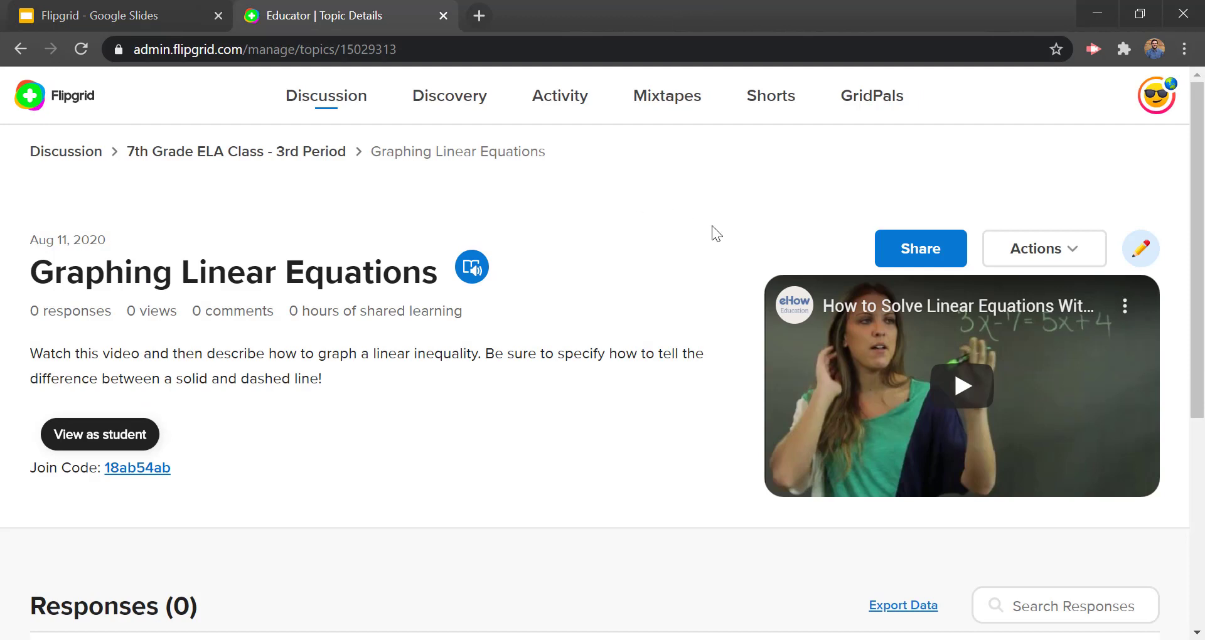
left_click(336, 107)
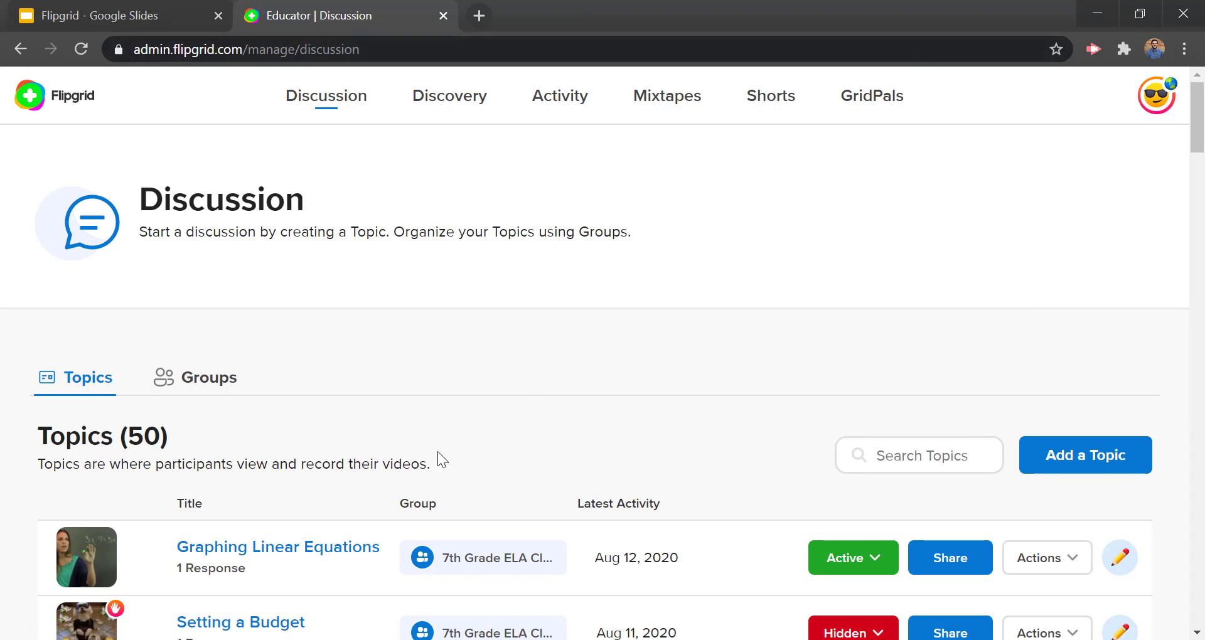
left_click(1159, 105)
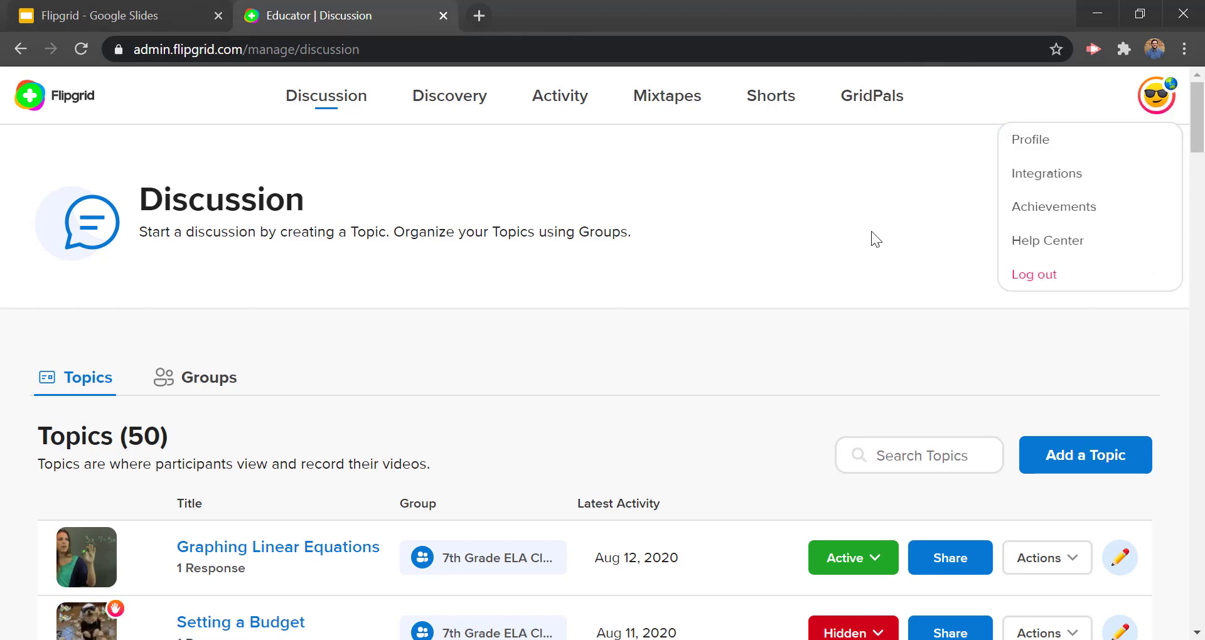
scroll(632, 279, "down", 2)
scroll(213, 232, "up", 2)
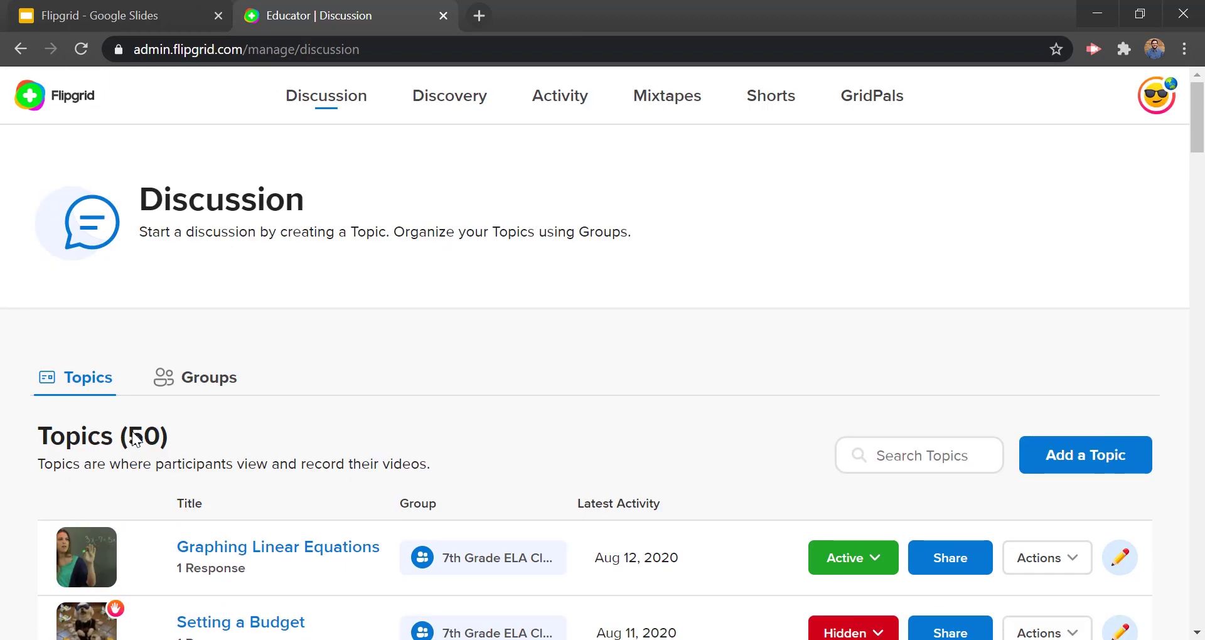
left_click(242, 383)
scroll(352, 375, "down", 4)
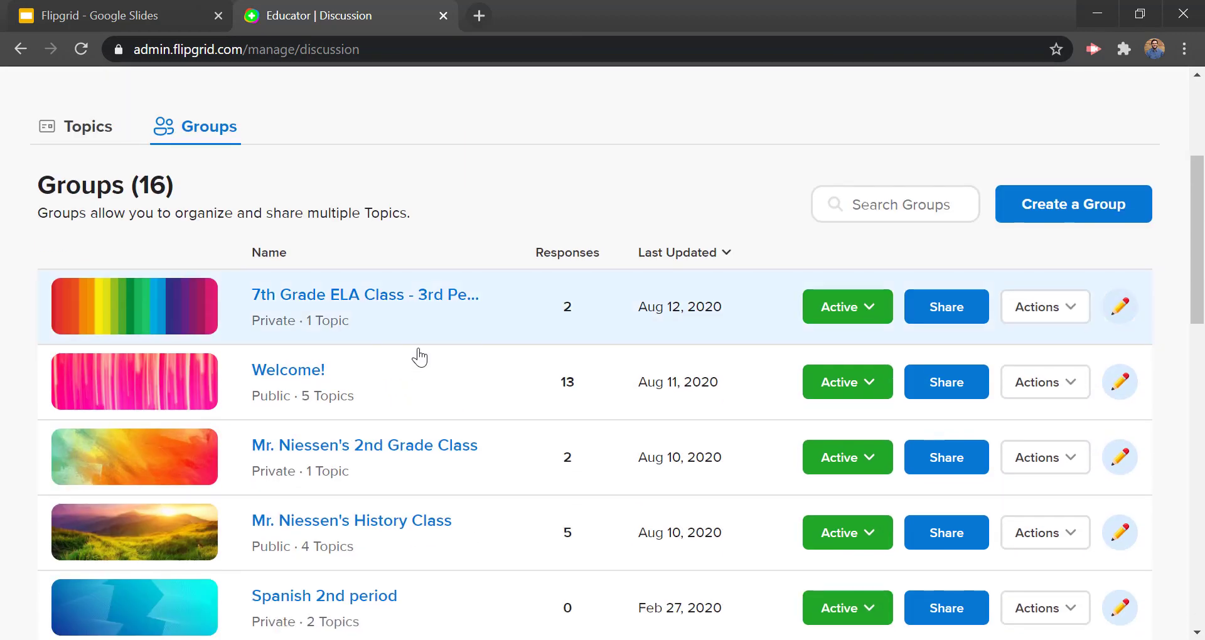
Step: Open the 7th Grade ELA Class - 3rd Period join page in a new tab, close it, and return to Discussion
left_click(420, 313)
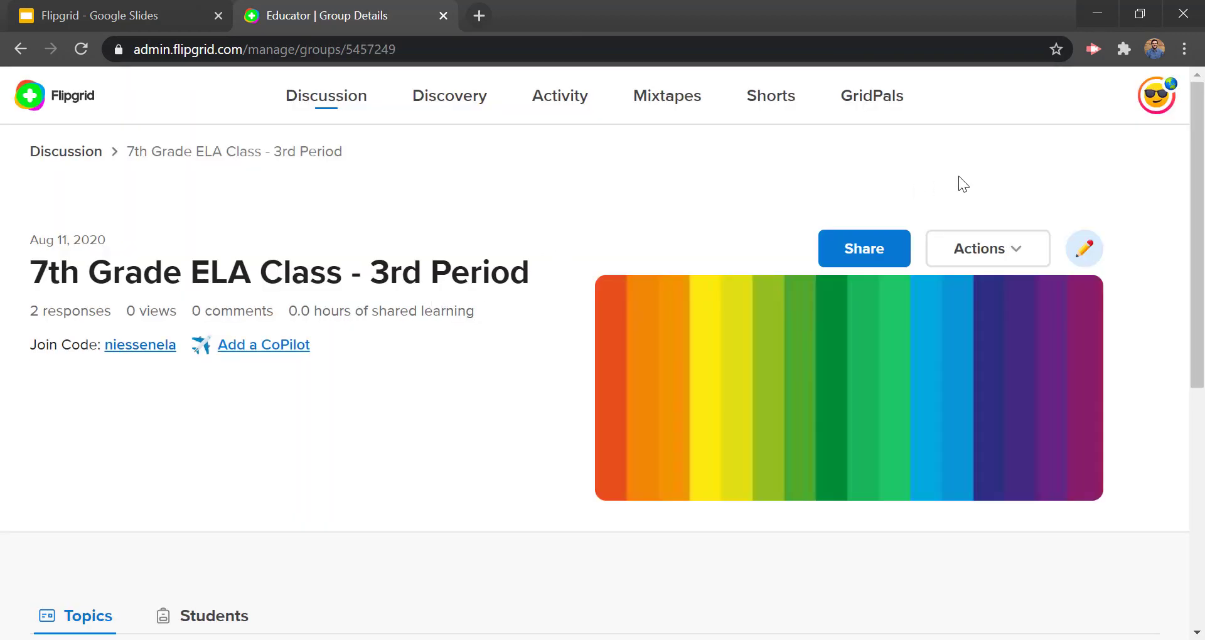
left_click(1160, 105)
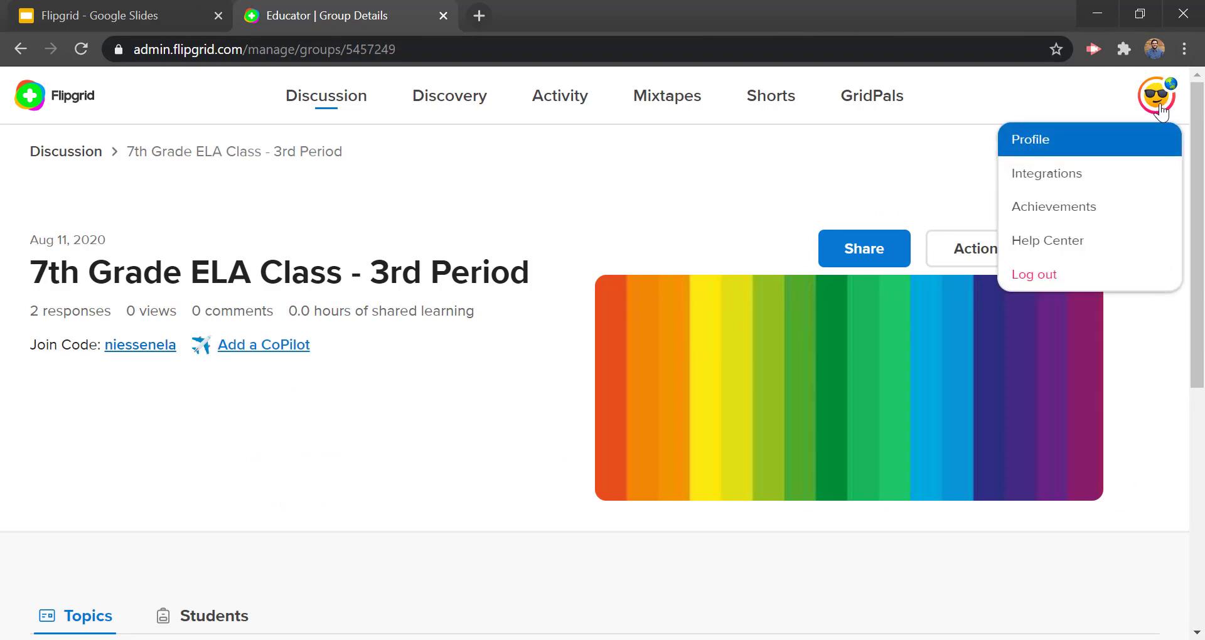
left_click(740, 185)
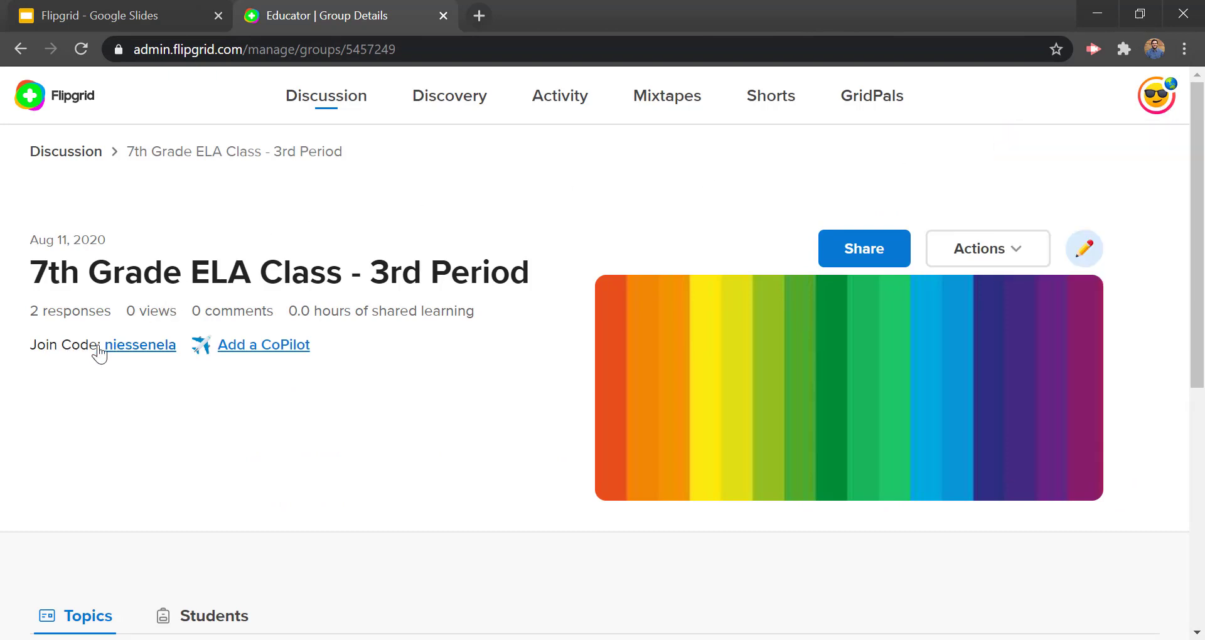
left_click(162, 352)
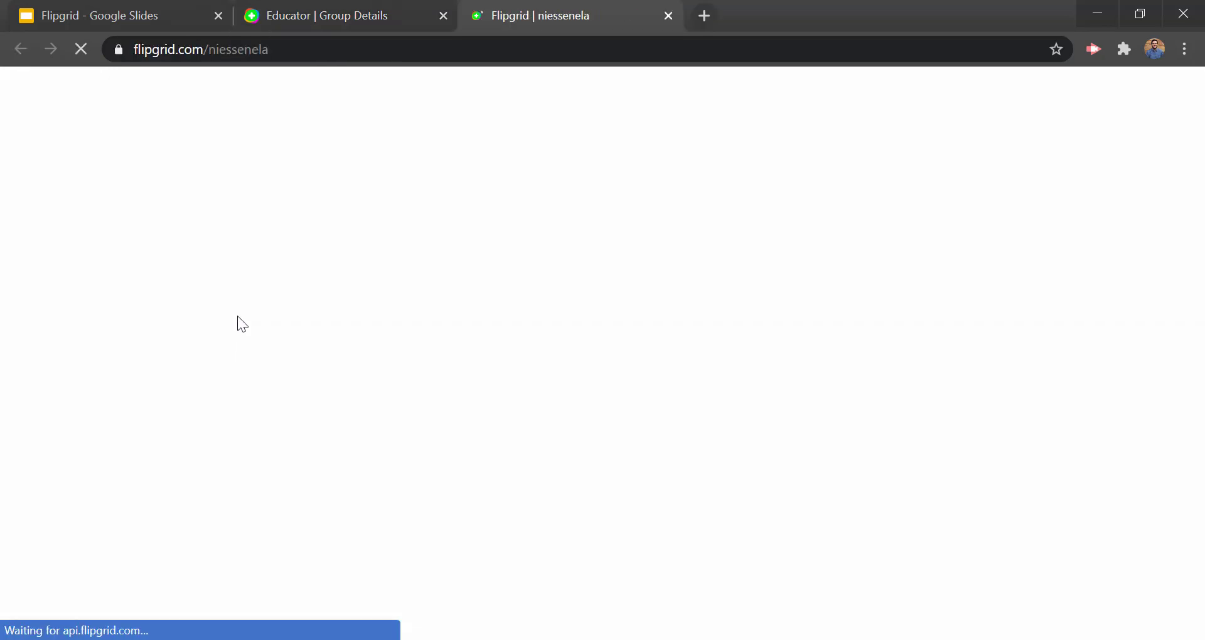
scroll(239, 336, "down", 12)
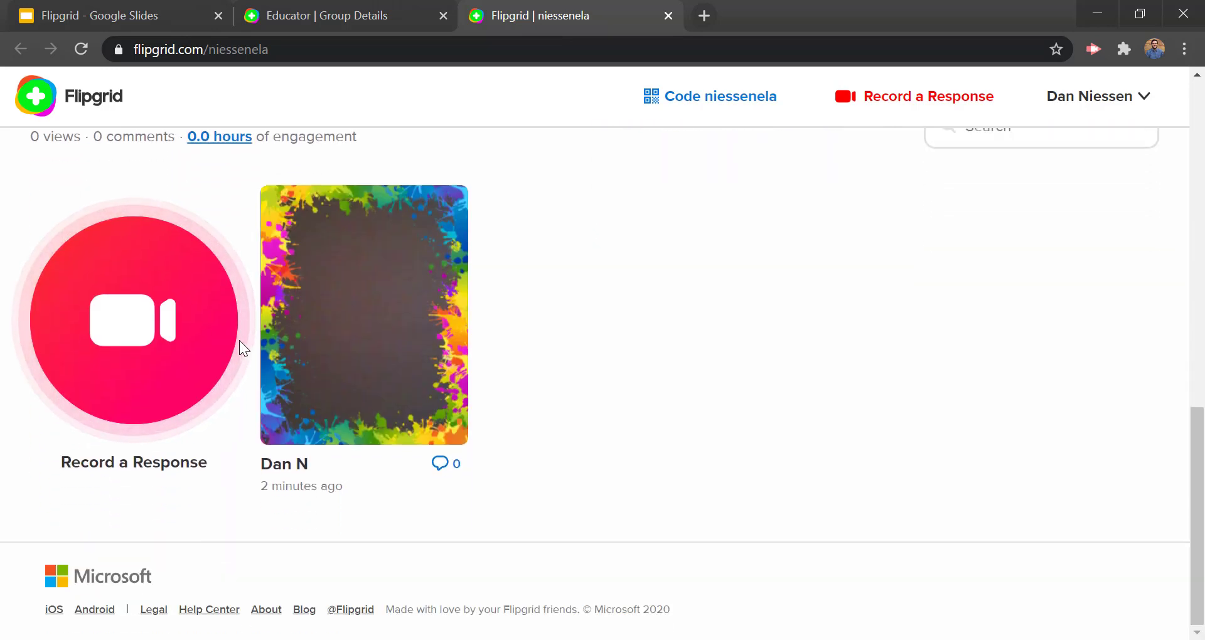
scroll(239, 340, "up", 12)
left_click(667, 15)
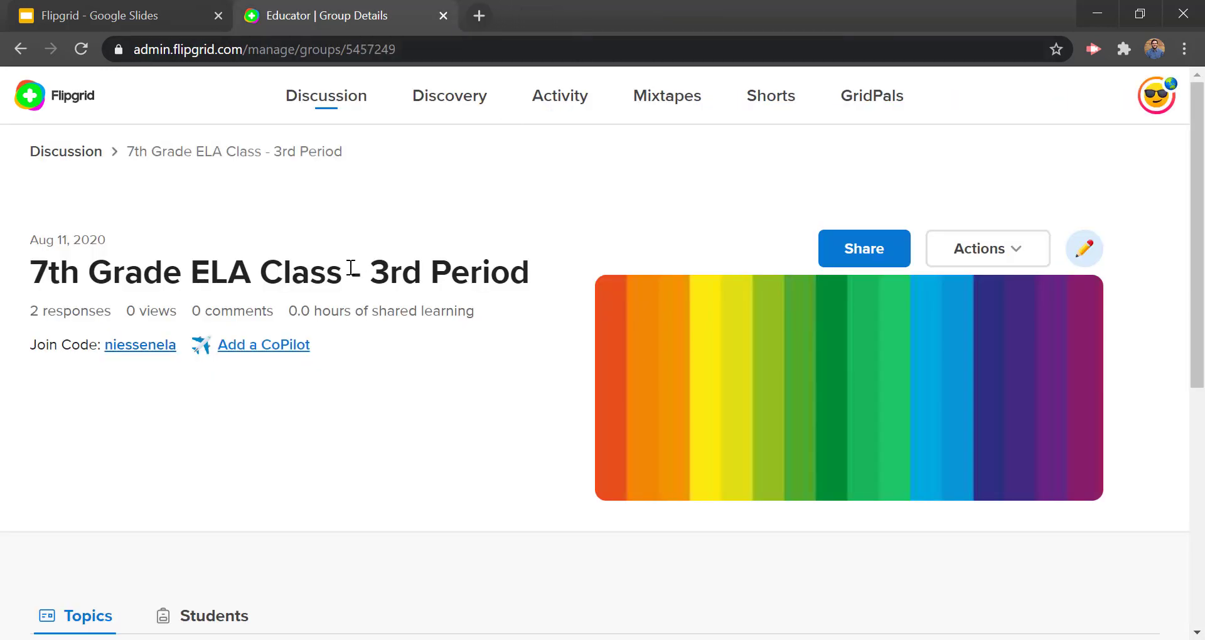
left_click(77, 155)
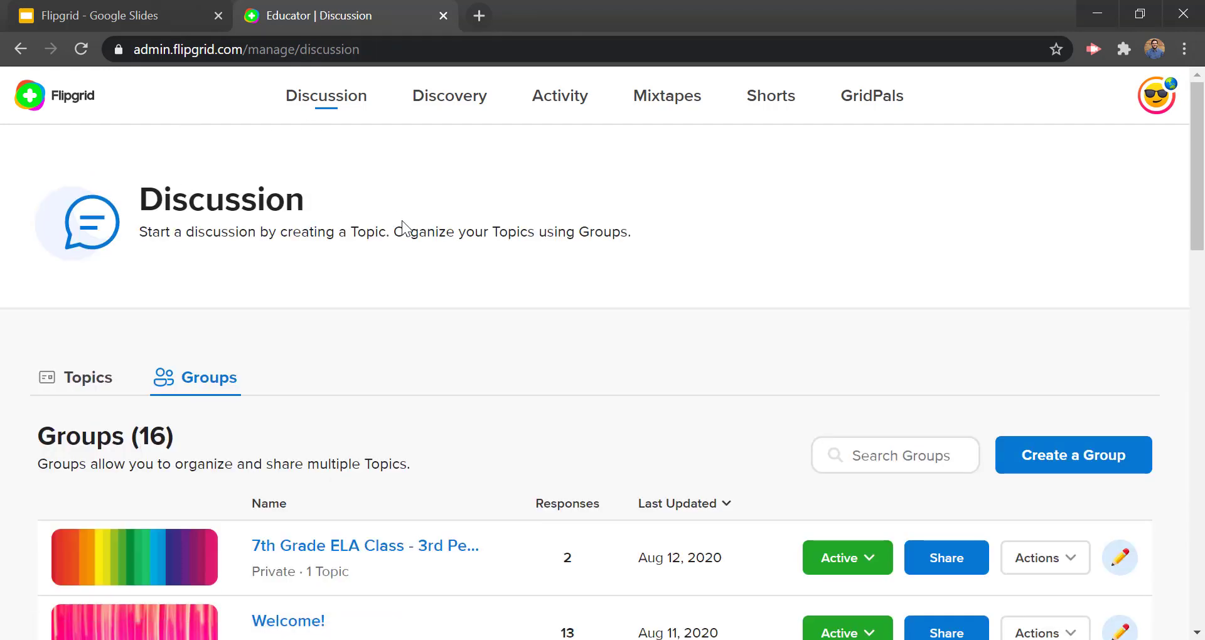
left_click(213, 392)
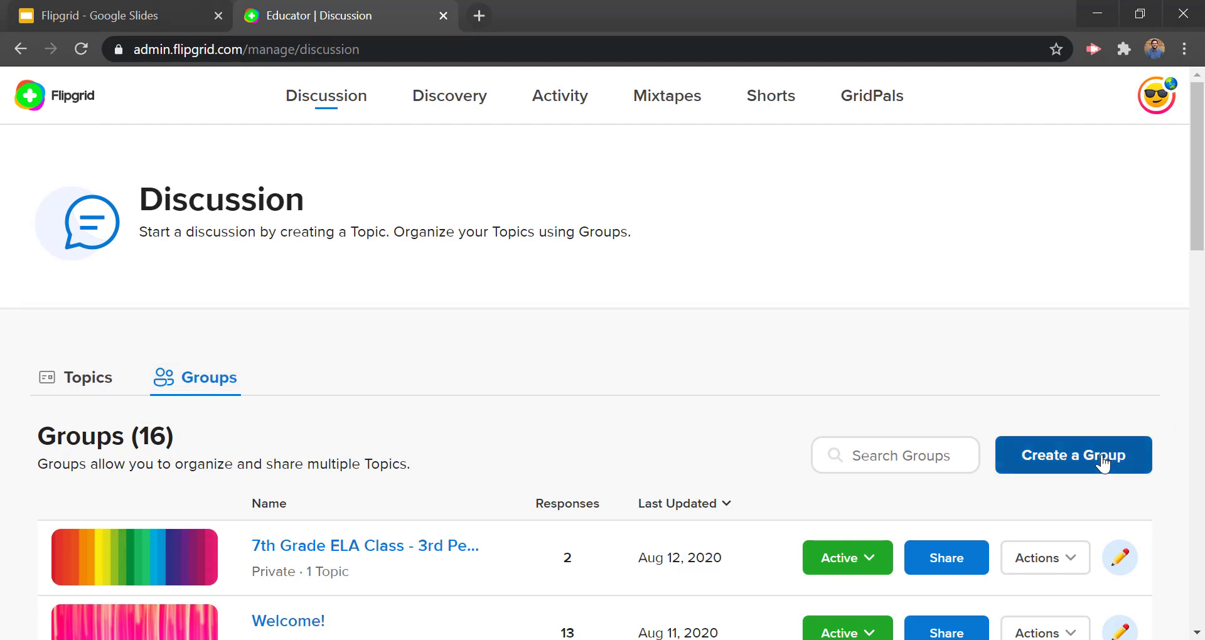
Step: Open Create a Group, settle on the Private type, and place the cursor in Group Name
left_click(1103, 463)
scroll(488, 303, "down", 2)
scroll(488, 302, "up", 2)
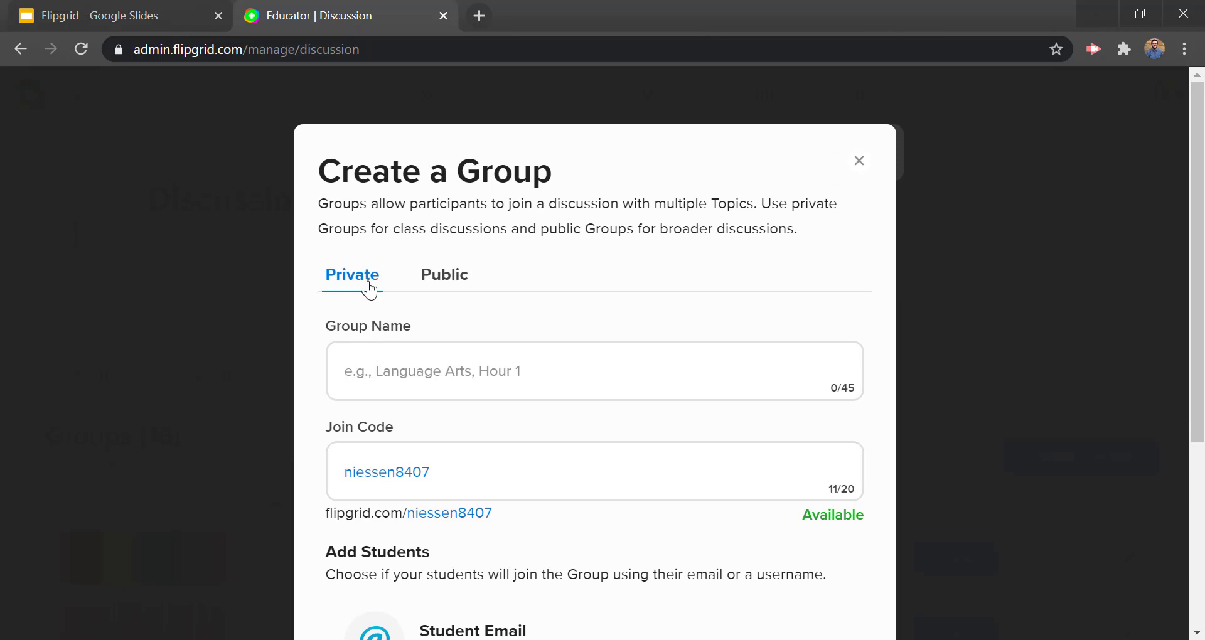
left_click(460, 289)
left_click(355, 288)
left_click(442, 291)
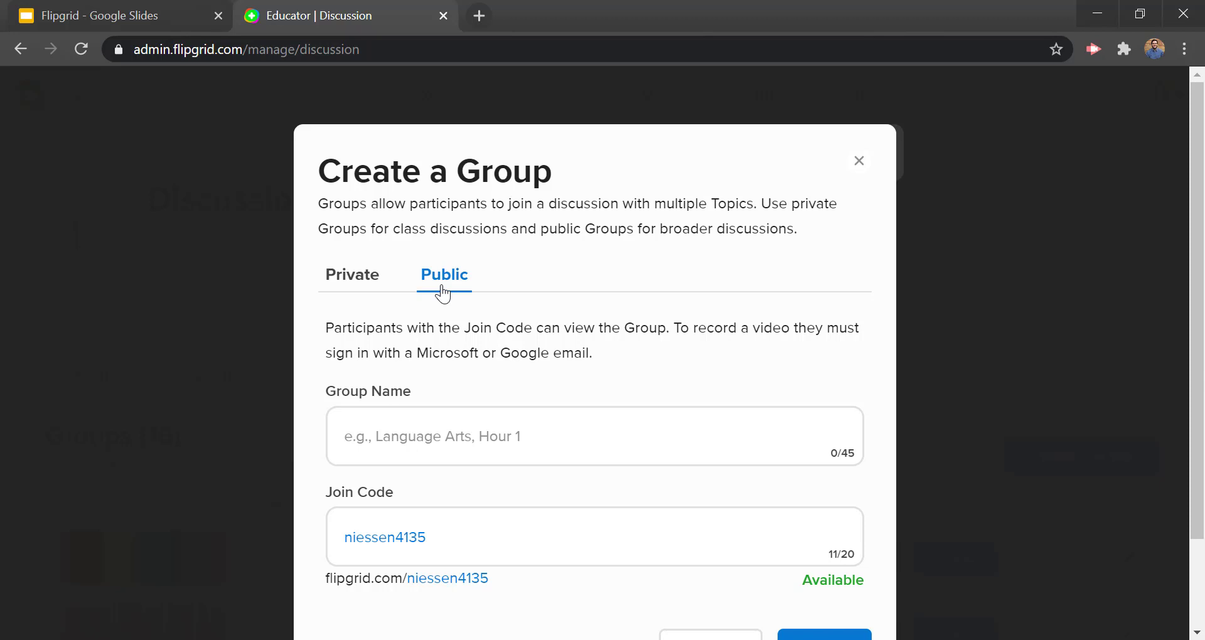
left_click(355, 280)
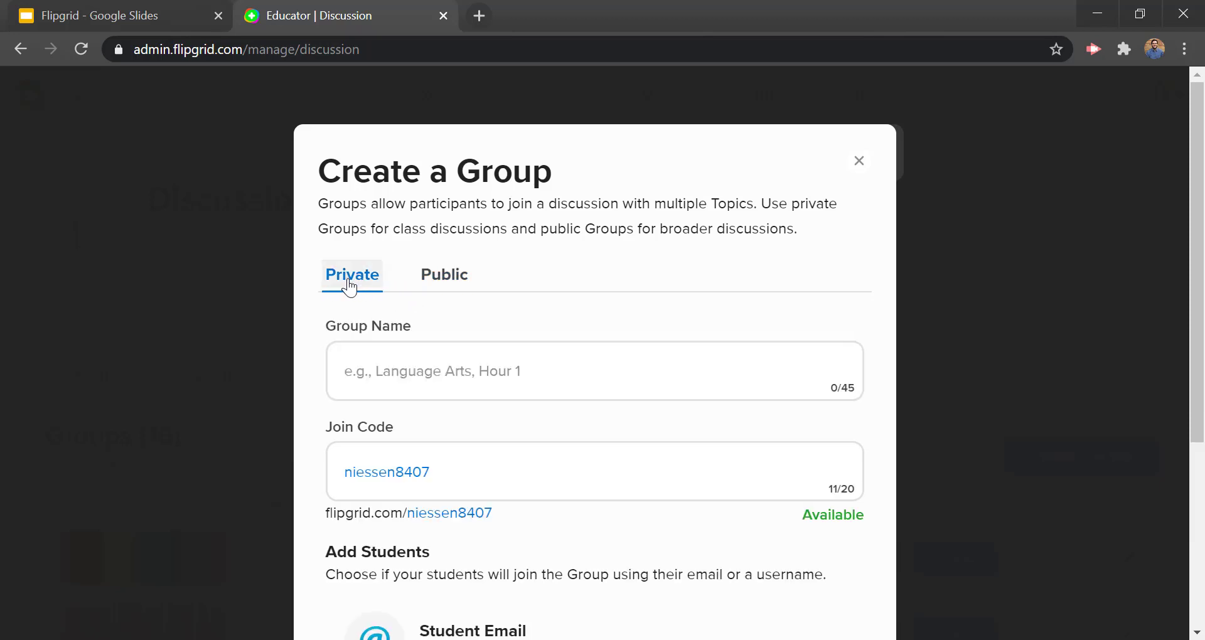
left_click(395, 391)
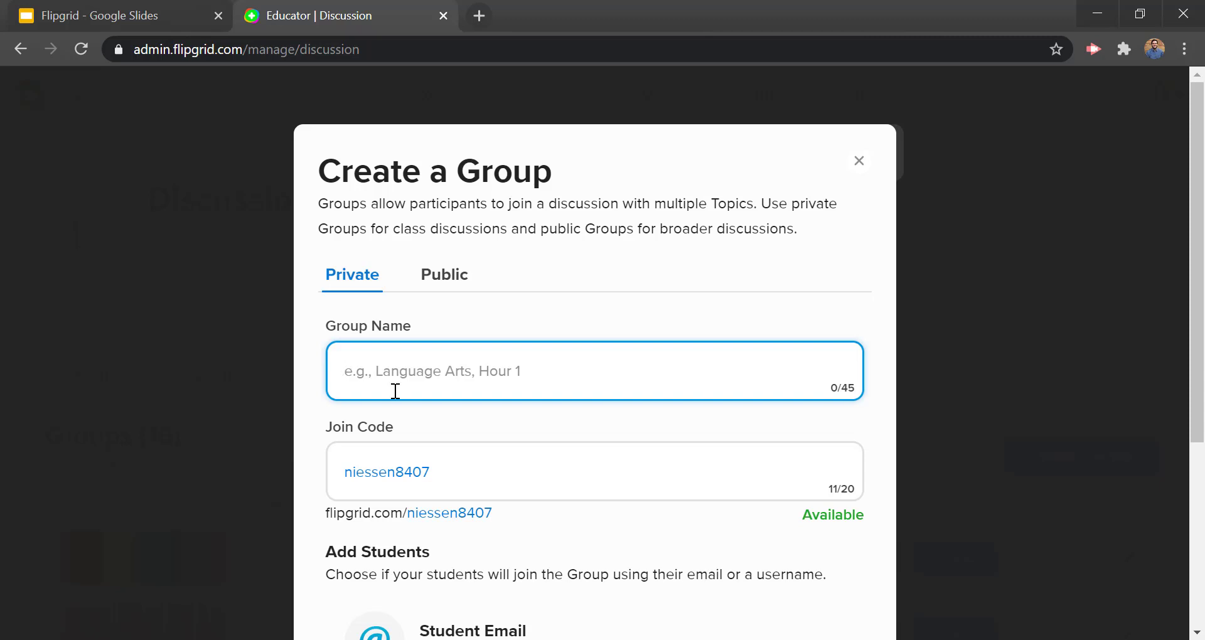
Step: Name the group '5th period Biology' and try replacing the suggested join code
type("5th p")
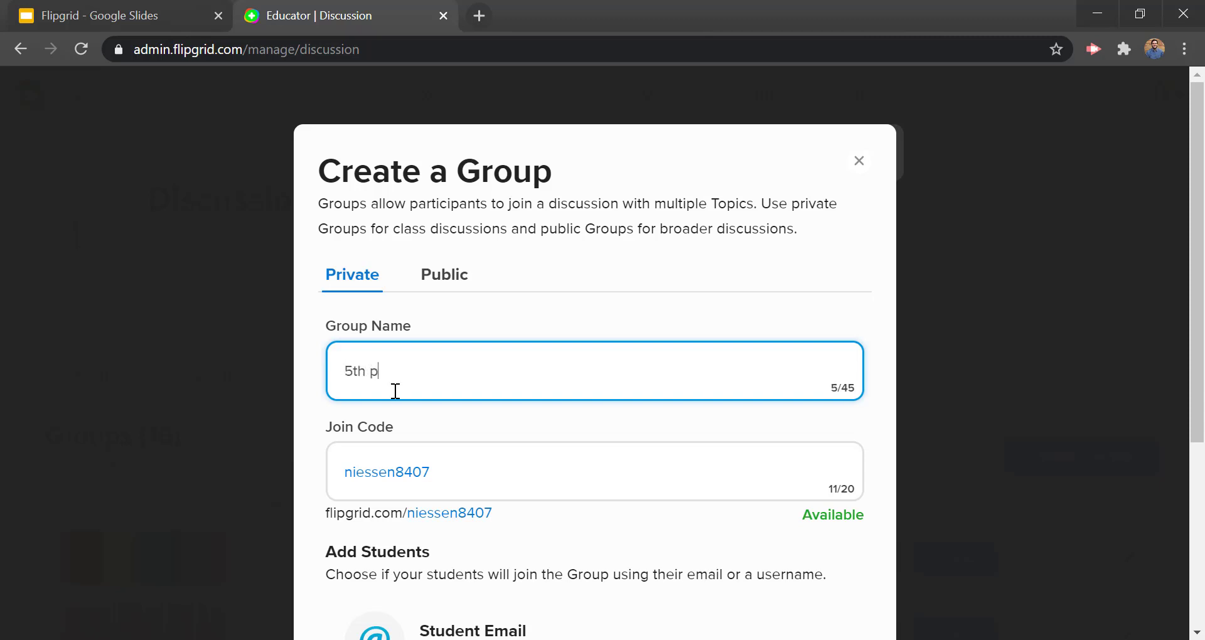
type("eriod Biology")
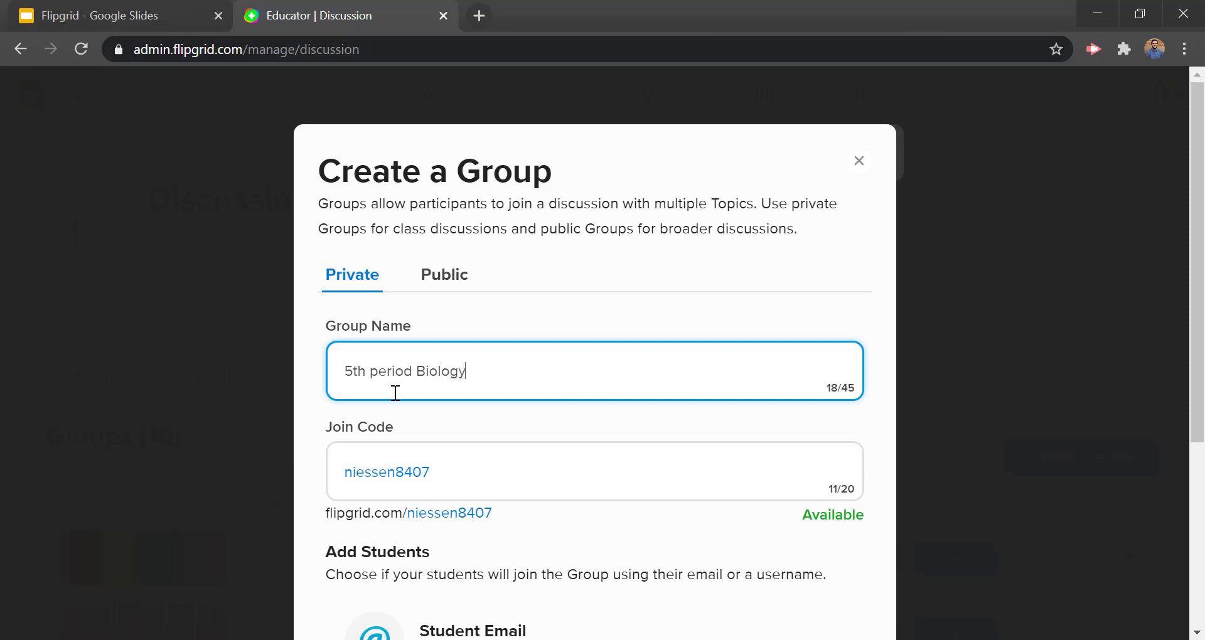
double_click(447, 473)
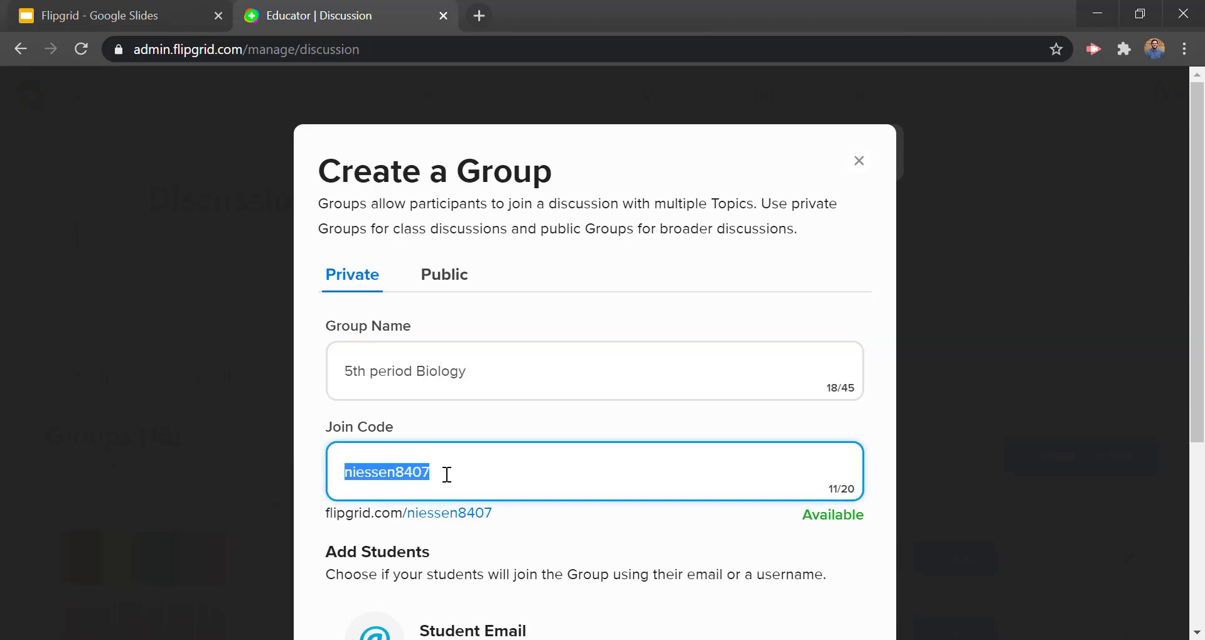
scroll(447, 475, "down", 4)
scroll(479, 428, "up", 4)
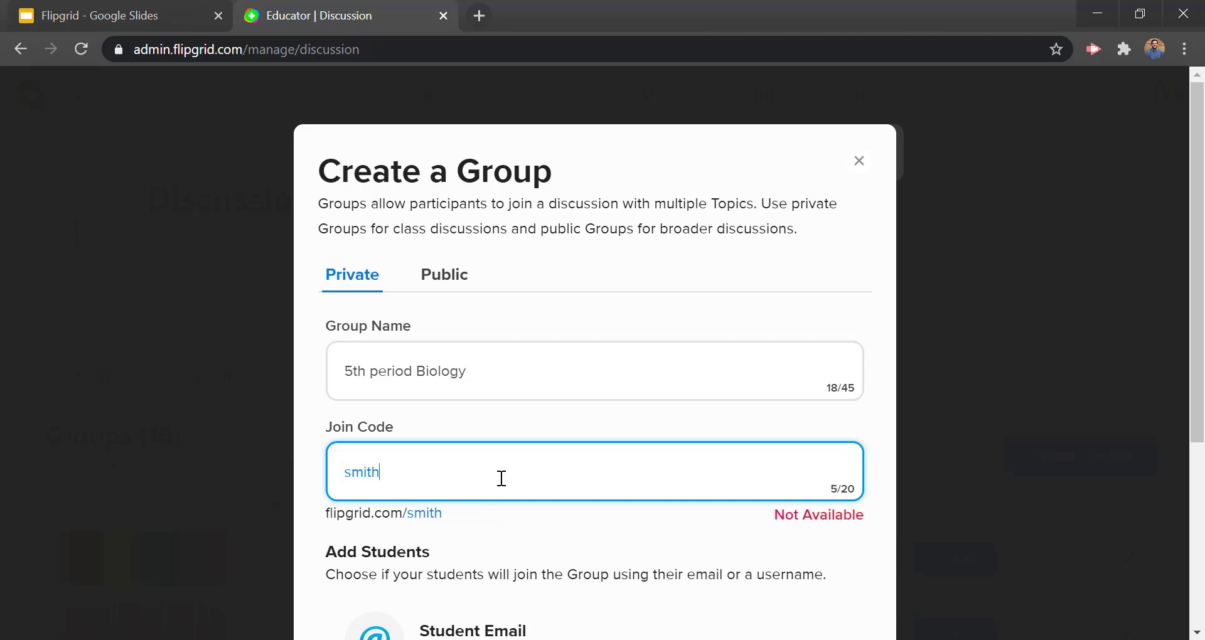
left_click_drag(775, 515, 880, 523)
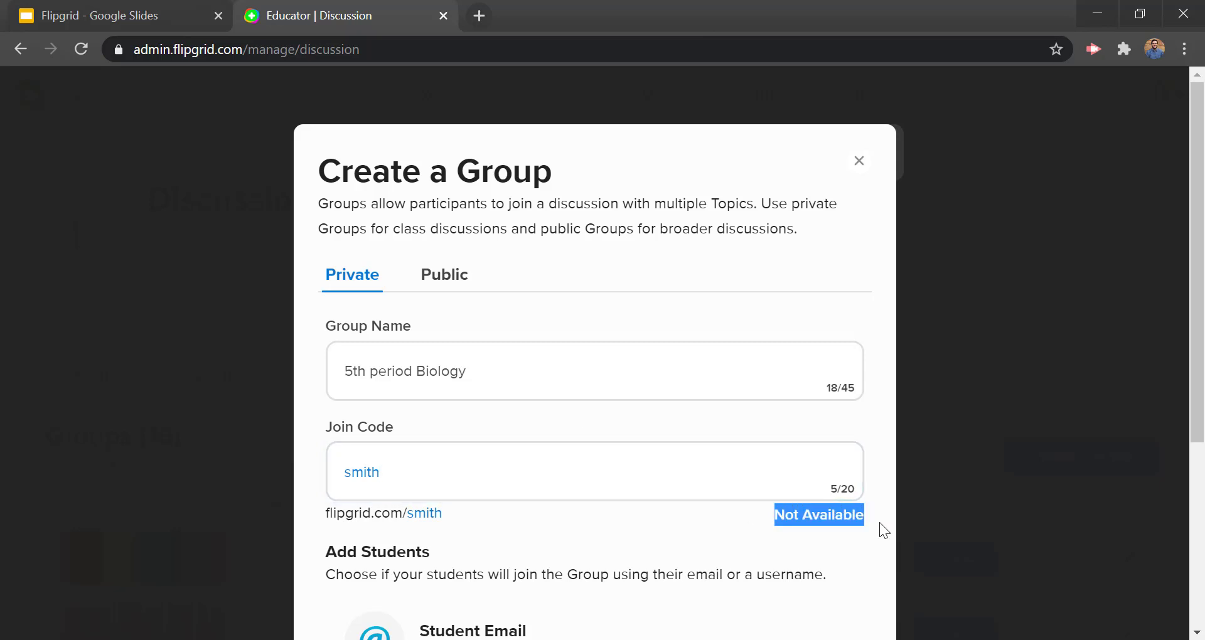
left_click(785, 521)
double_click(564, 473)
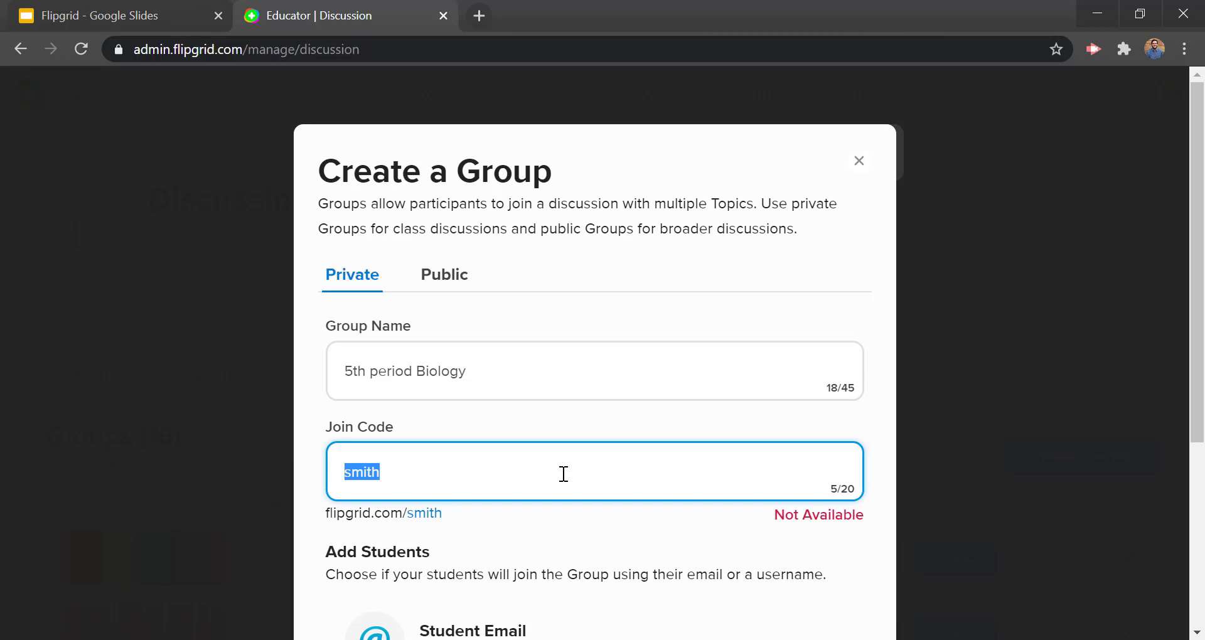
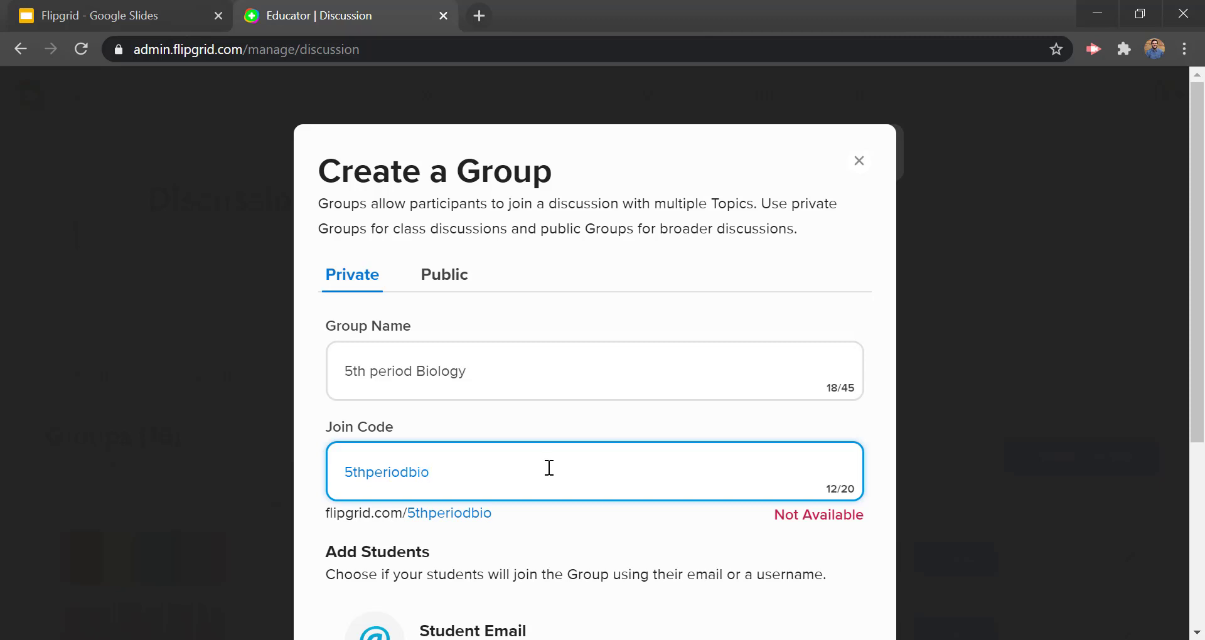
double_click(527, 454)
left_click(468, 469)
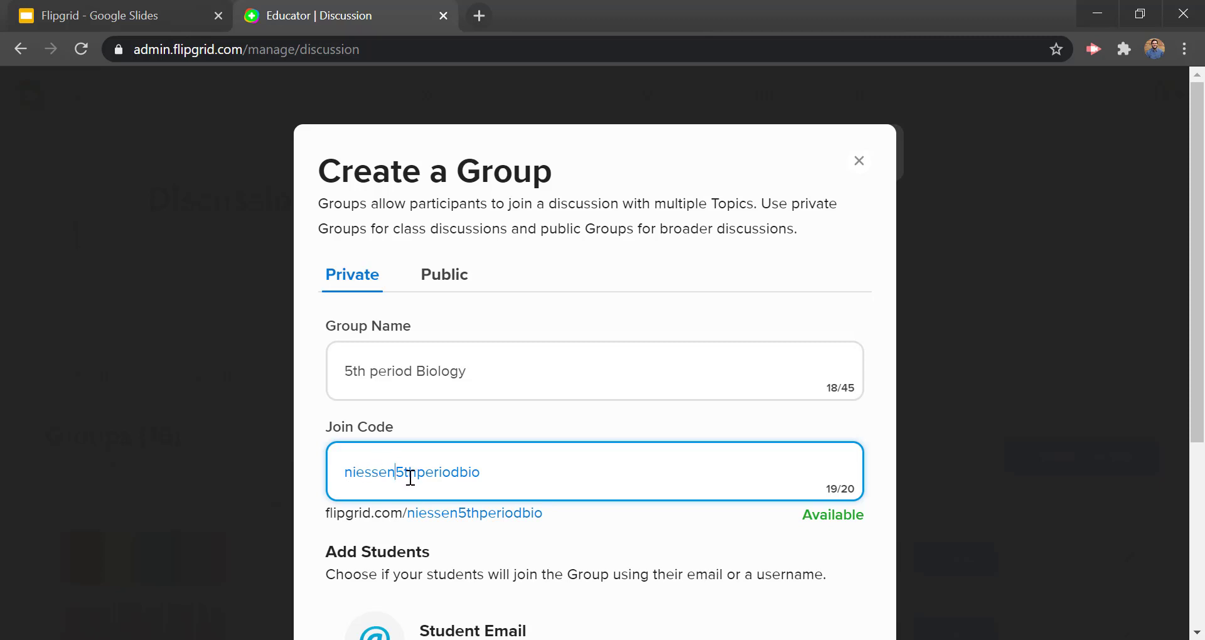
scroll(698, 423, "down", 2)
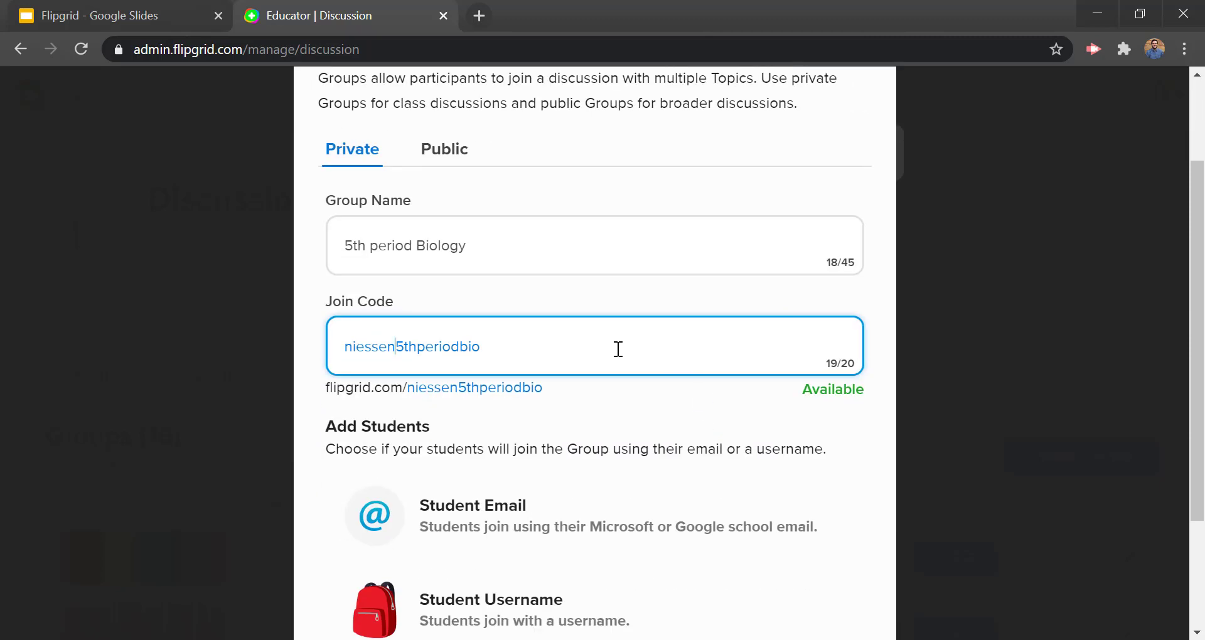
Step: Choose Student Email as the join method, then continue to the Add your Students step
scroll(596, 368, "down", 2)
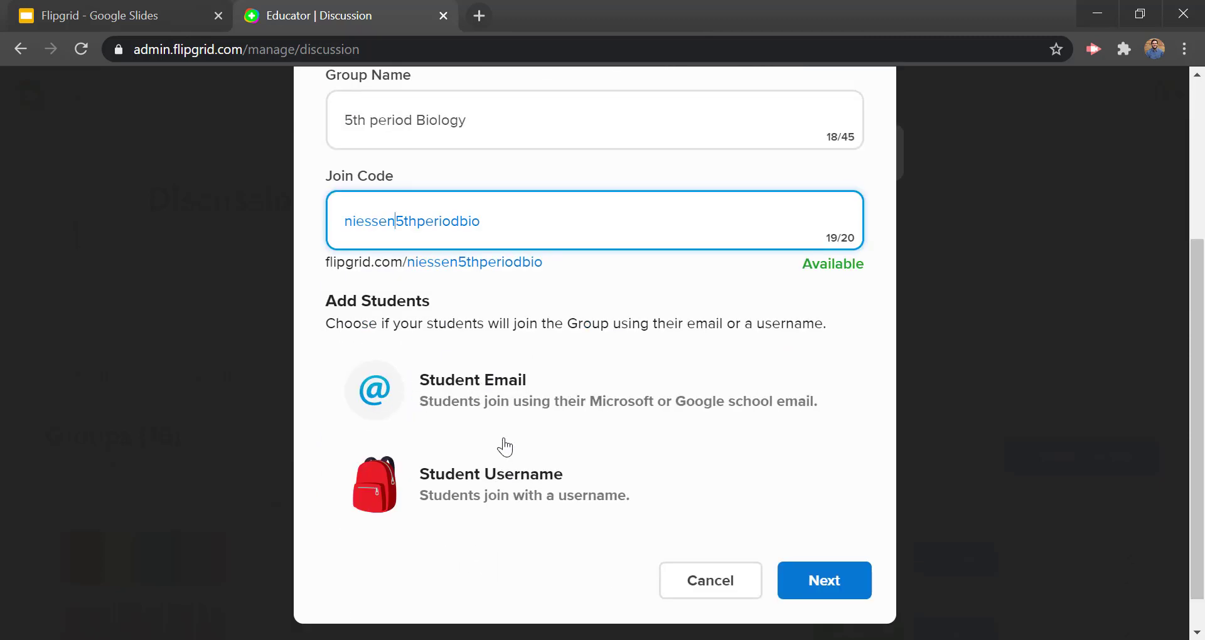
left_click(521, 398)
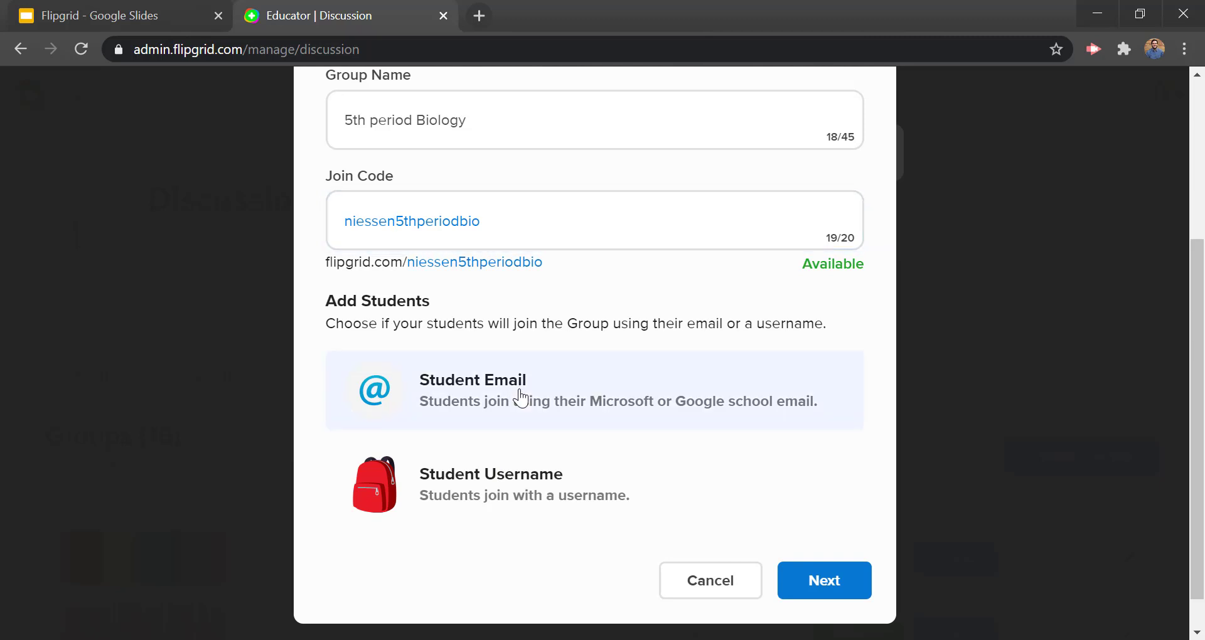
left_click(484, 513)
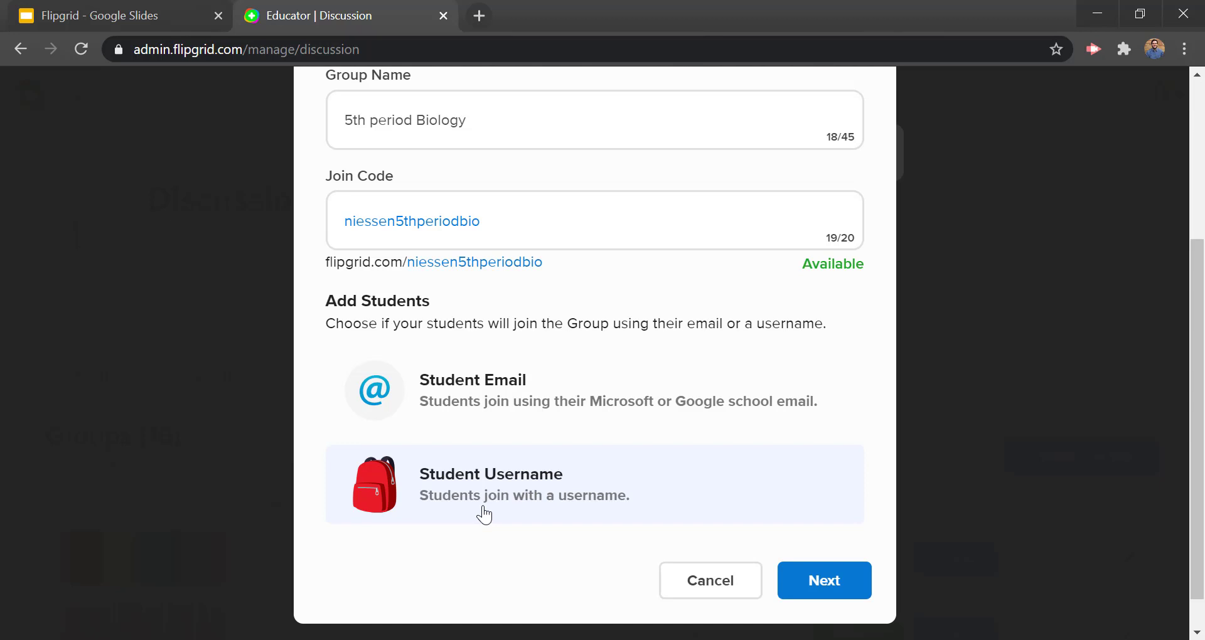
left_click(543, 413)
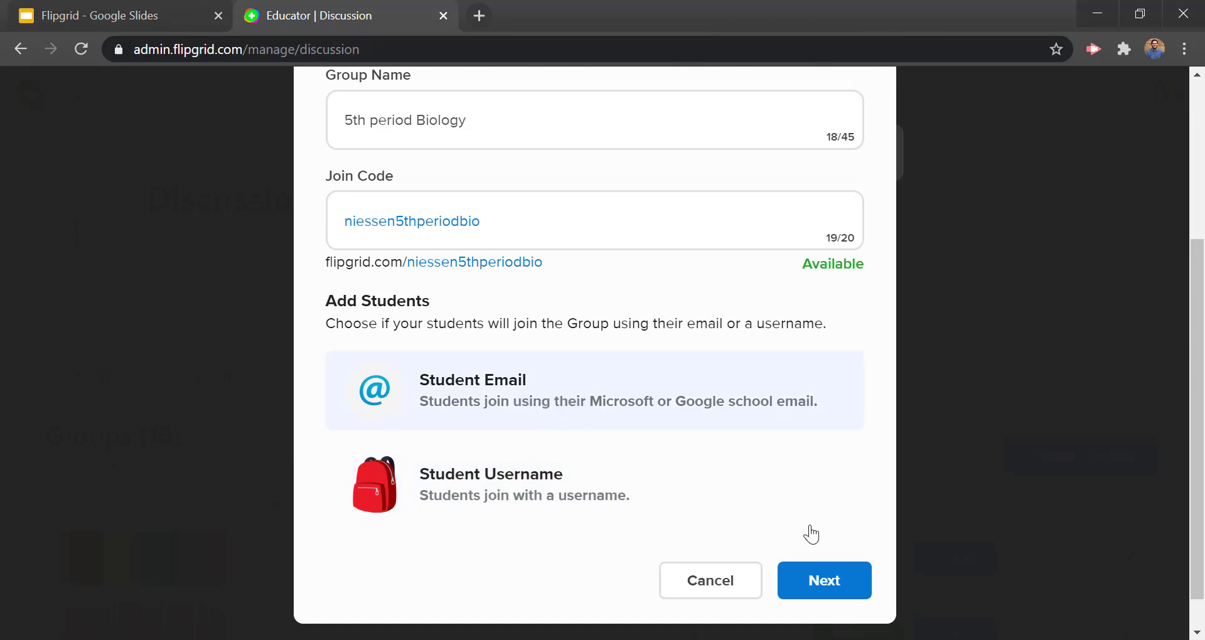
left_click(829, 584)
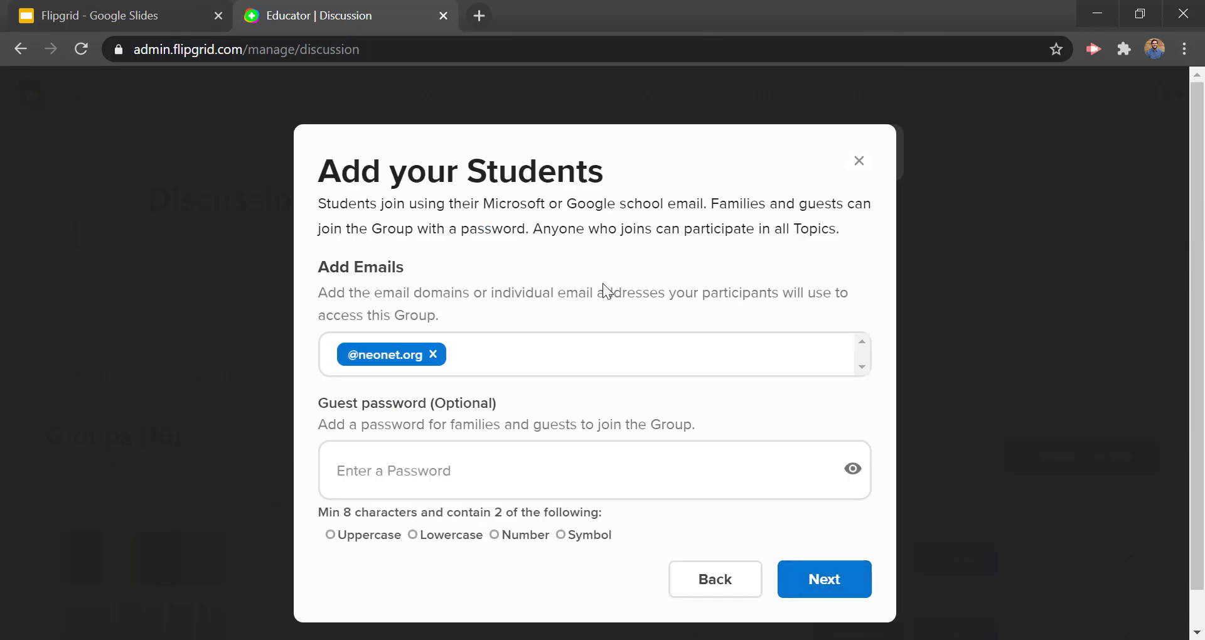
left_click(530, 354)
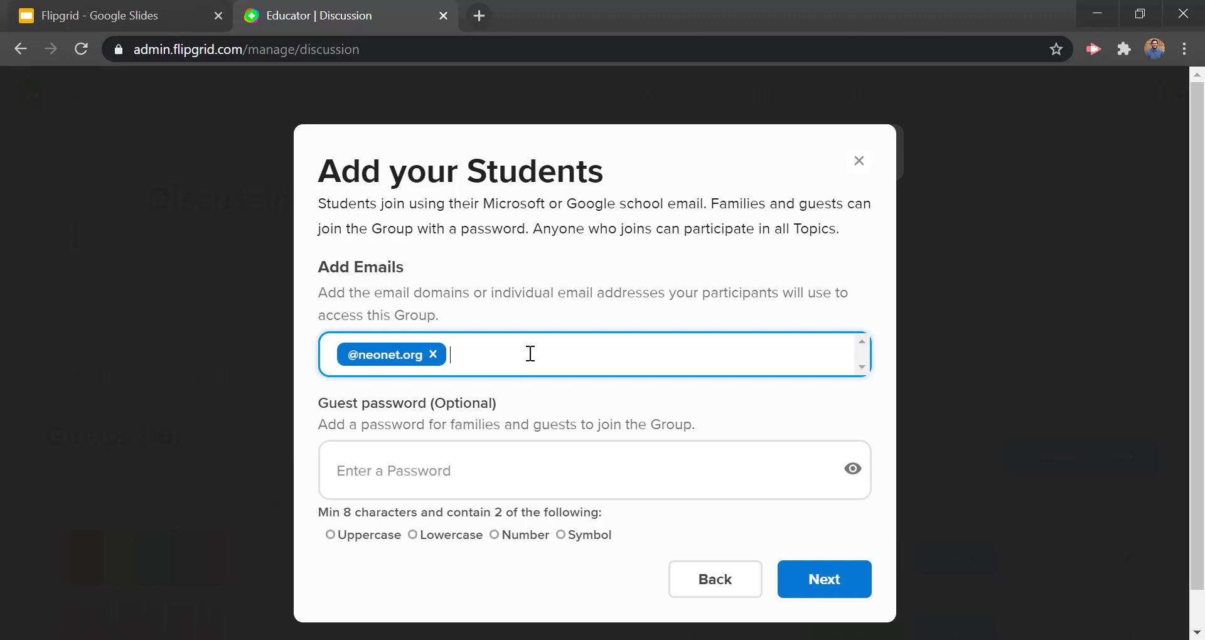
type("@yourcityschools.org")
key("Return")
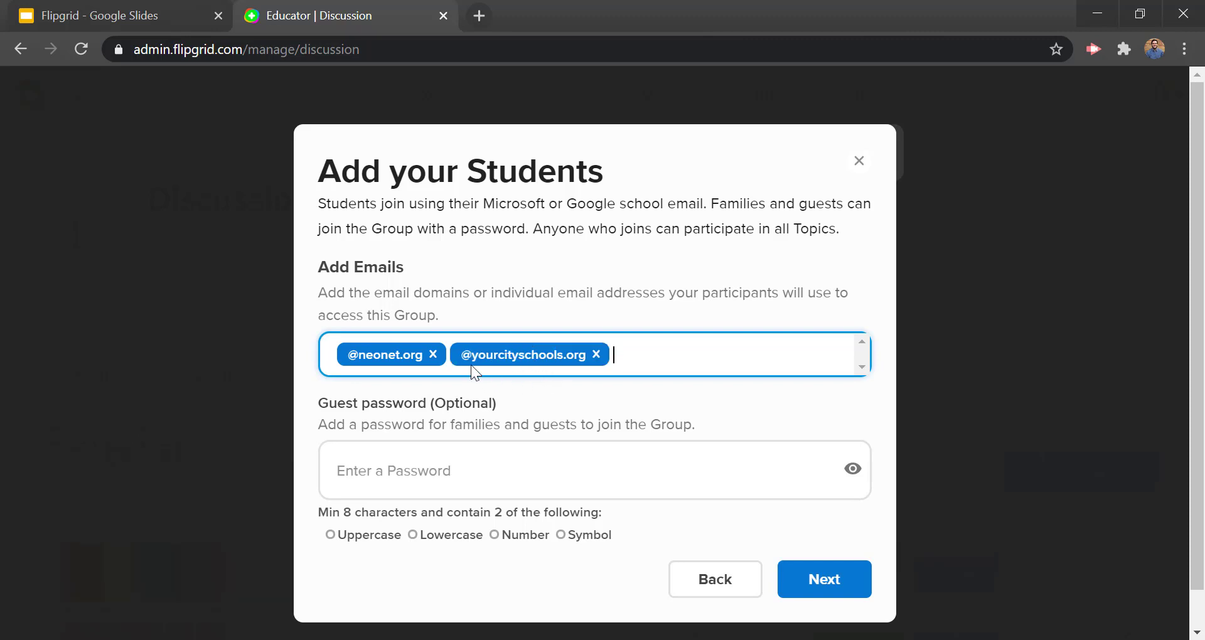
left_click(596, 355)
Step: Leave the optional guest password empty and accept the student settings
scroll(458, 444, "down", 1)
left_click(459, 443)
left_click_drag(346, 385, 675, 386)
left_click(740, 379)
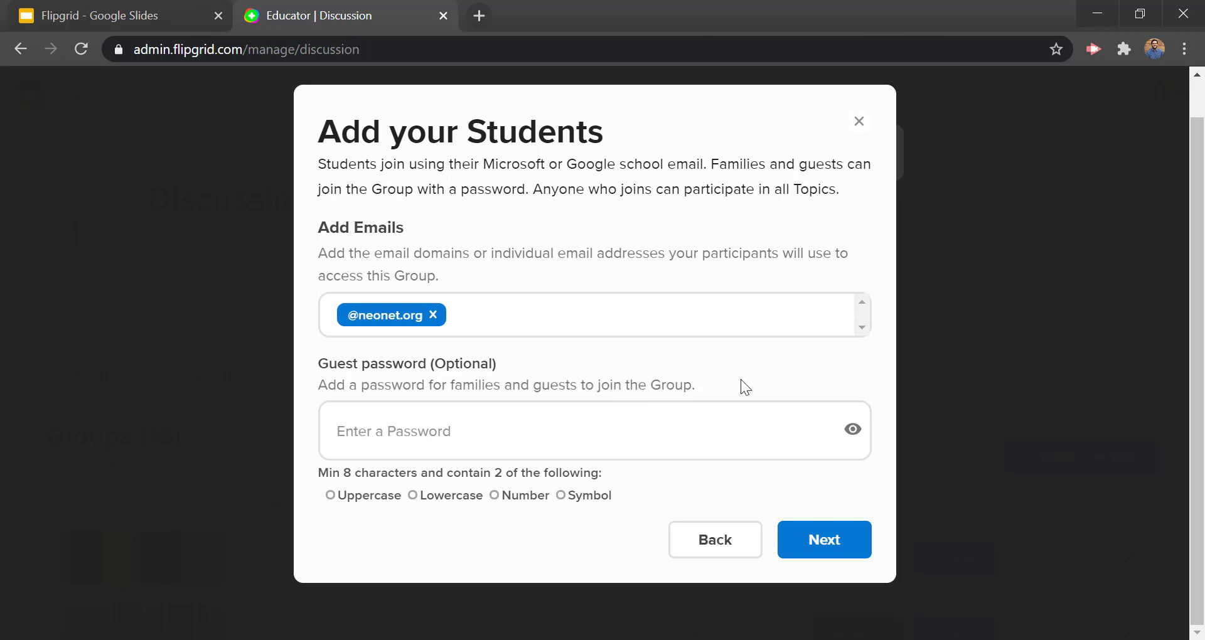
left_click(838, 554)
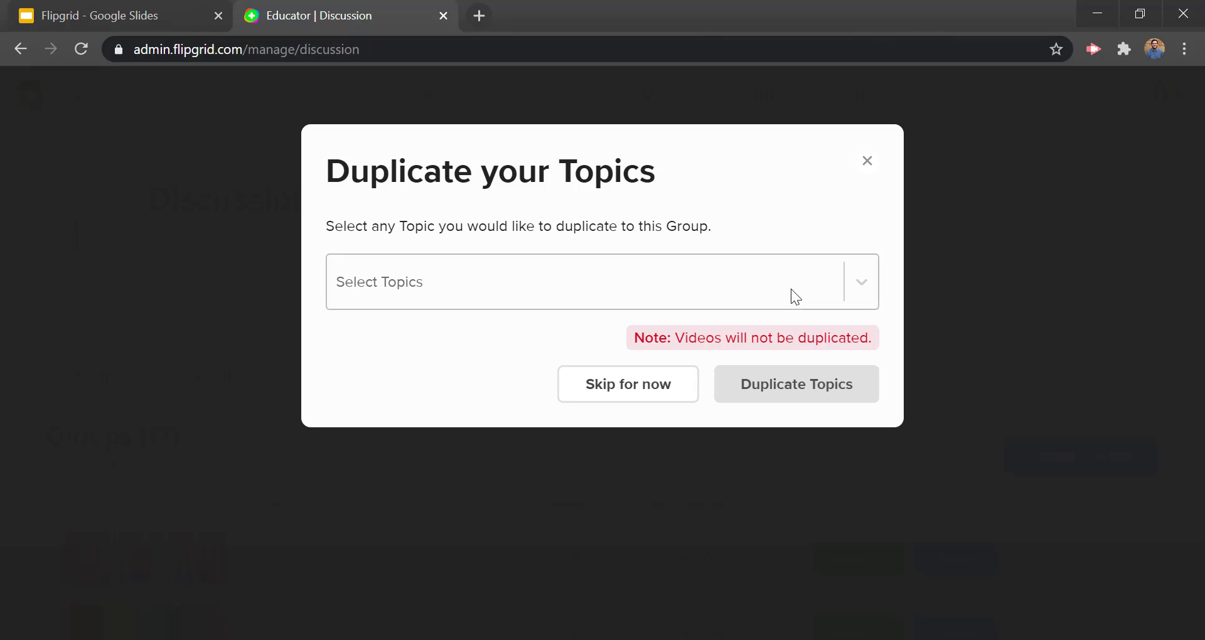
Step: Close the Select Topics list without choosing any topics and skip duplication for now
left_click(861, 302)
scroll(570, 451, "down", 10)
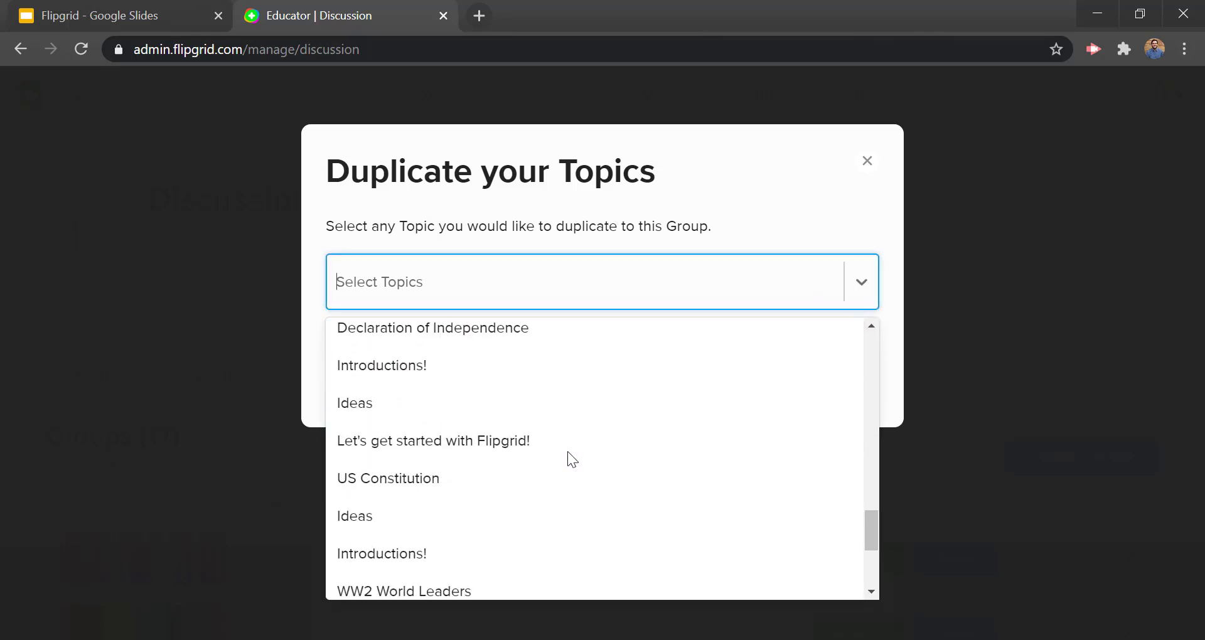
scroll(568, 451, "up", 3)
left_click(753, 189)
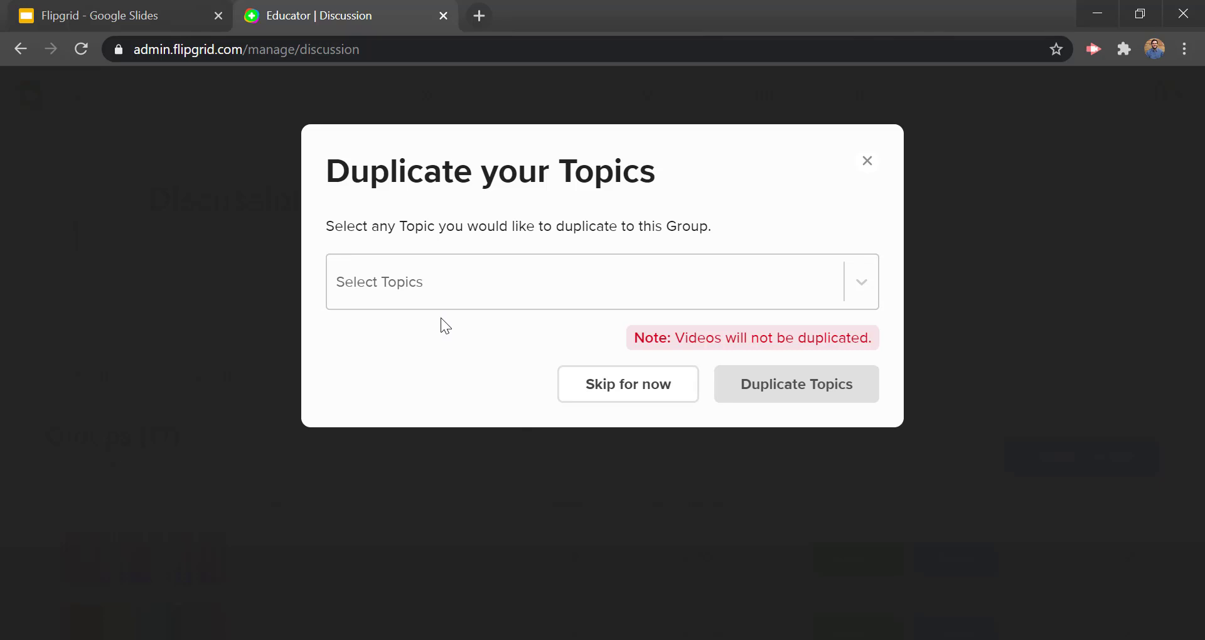
left_click(630, 392)
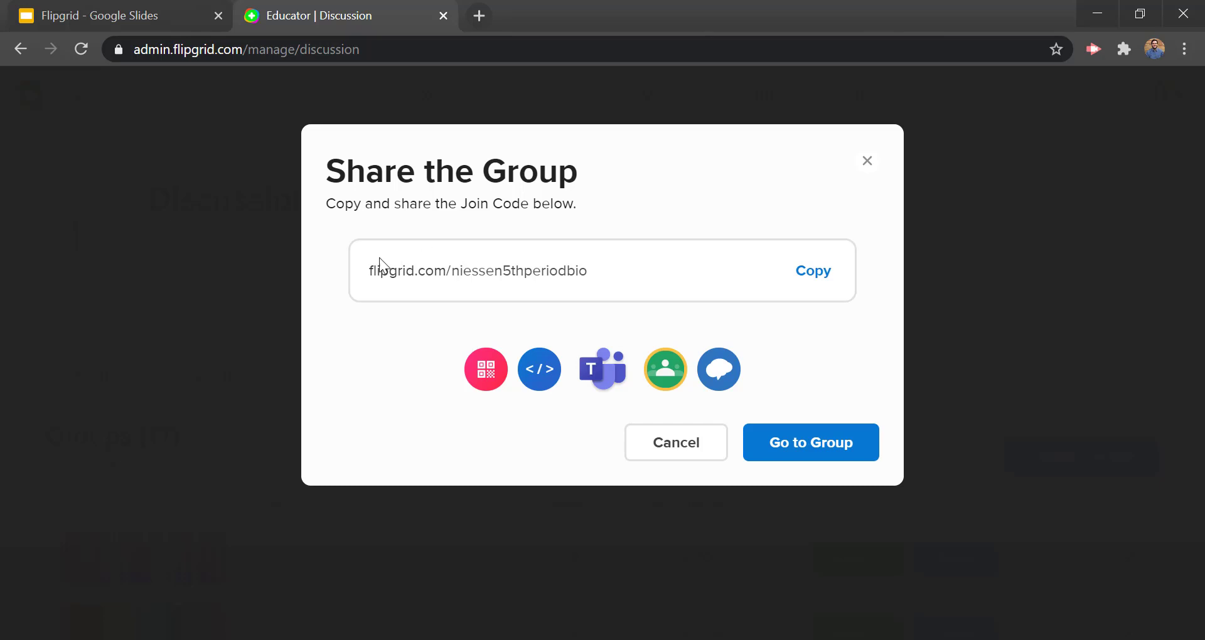
Step: Copy the group's join link and open a new Chrome window under the student profile
left_click_drag(362, 270, 451, 271)
left_click(607, 268)
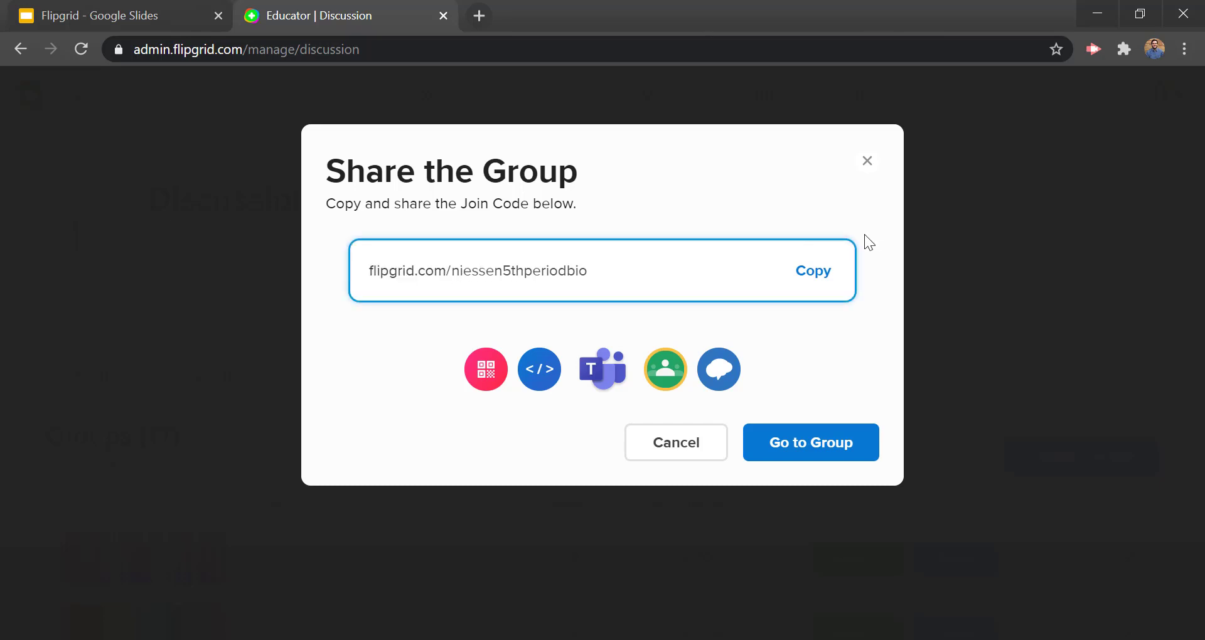
left_click(800, 277)
left_click(825, 273)
left_click(1154, 49)
left_click(956, 423)
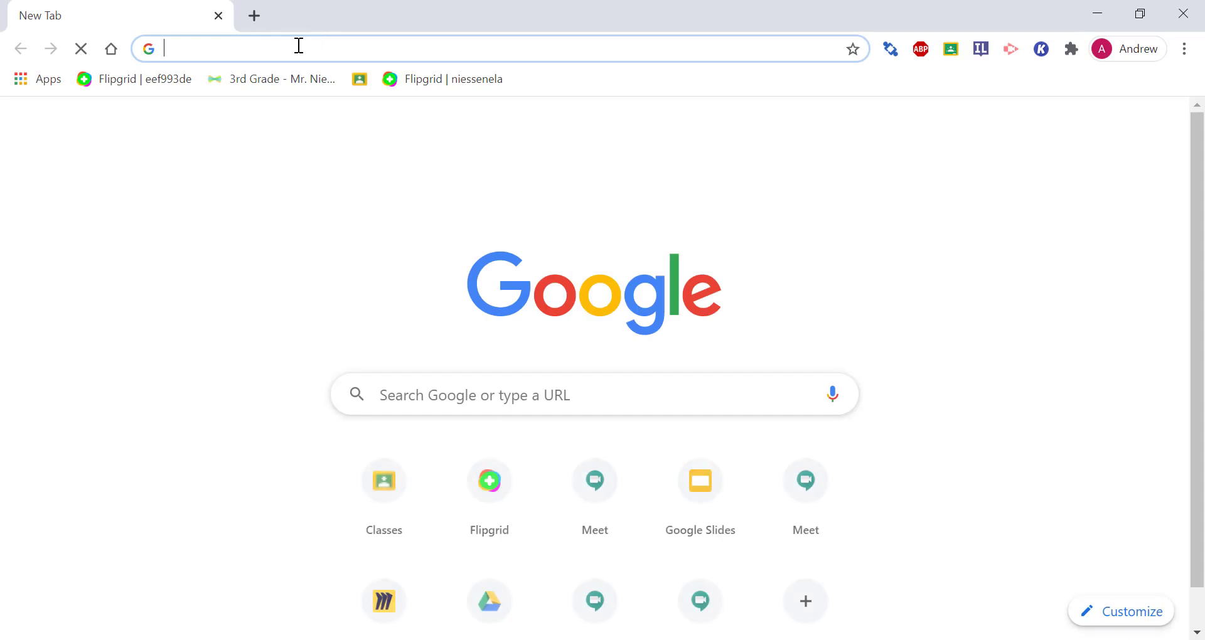
Step: Paste the join link into the student window and join via Google with the student account
right_click(299, 46)
left_click(353, 191)
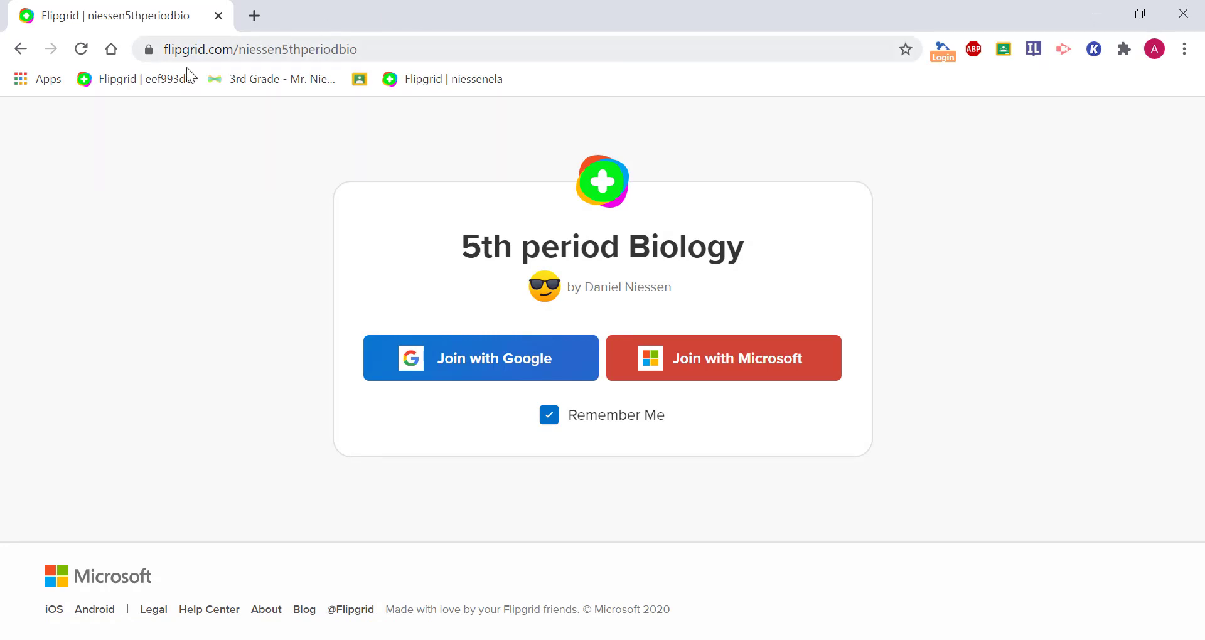
left_click(526, 368)
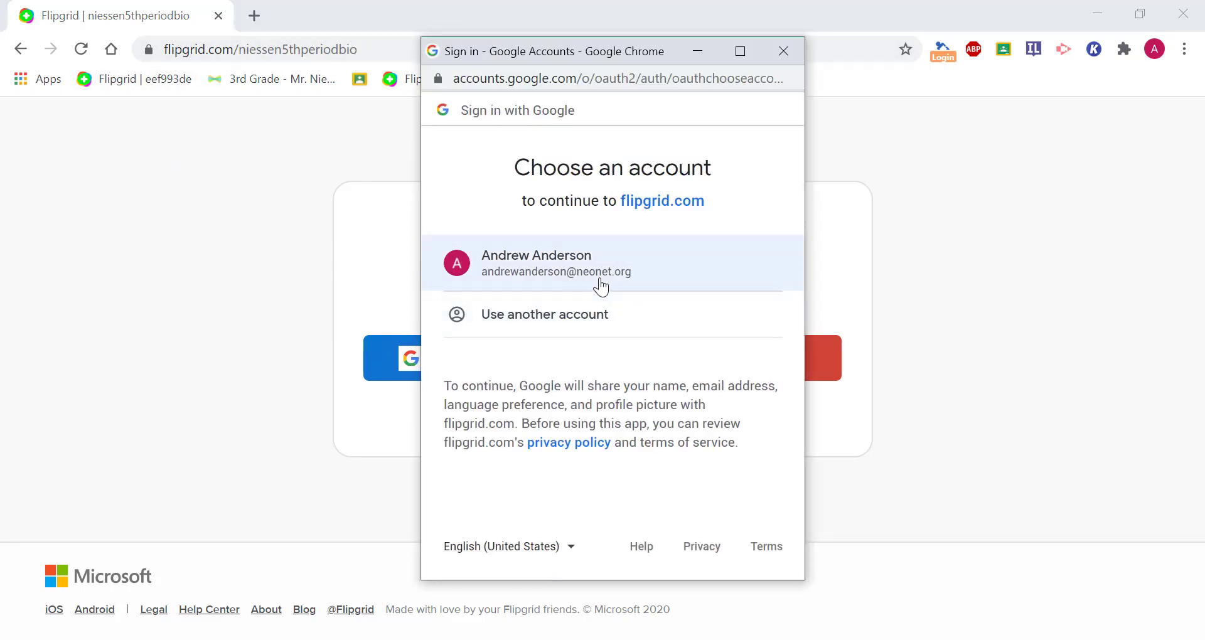
left_click(600, 284)
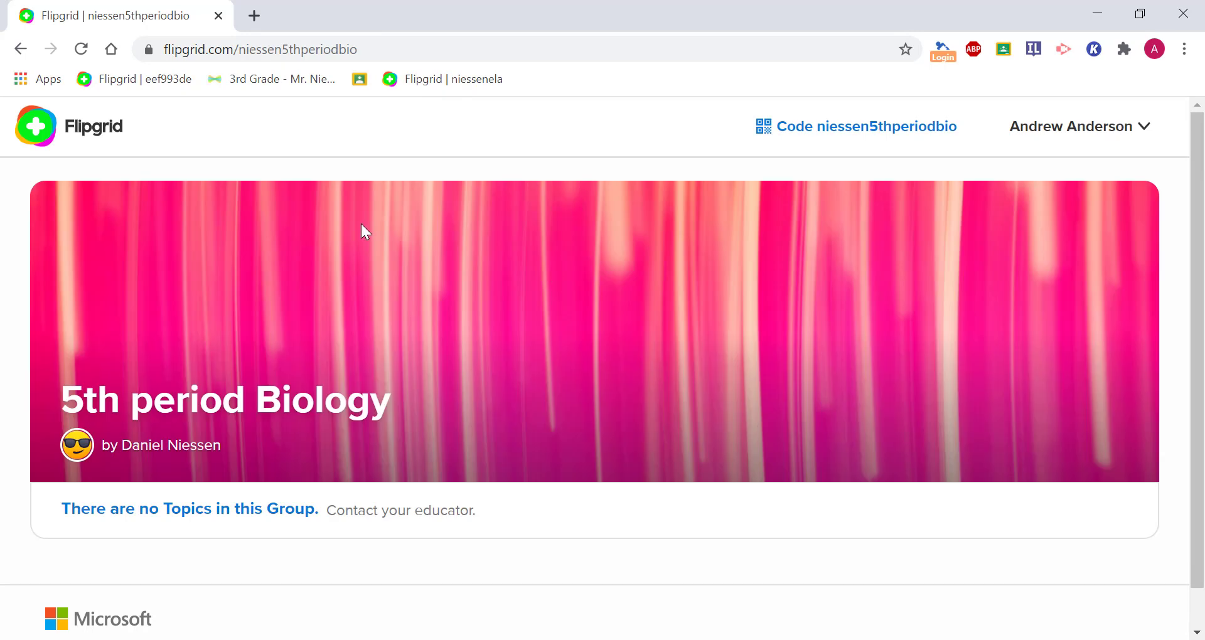
Step: Open MyFlipgrid from the account menu, browse My 5 Grids and My 7 Videos, and bookmark the page
scroll(362, 226, "down", 1)
scroll(362, 226, "up", 1)
left_click(1073, 124)
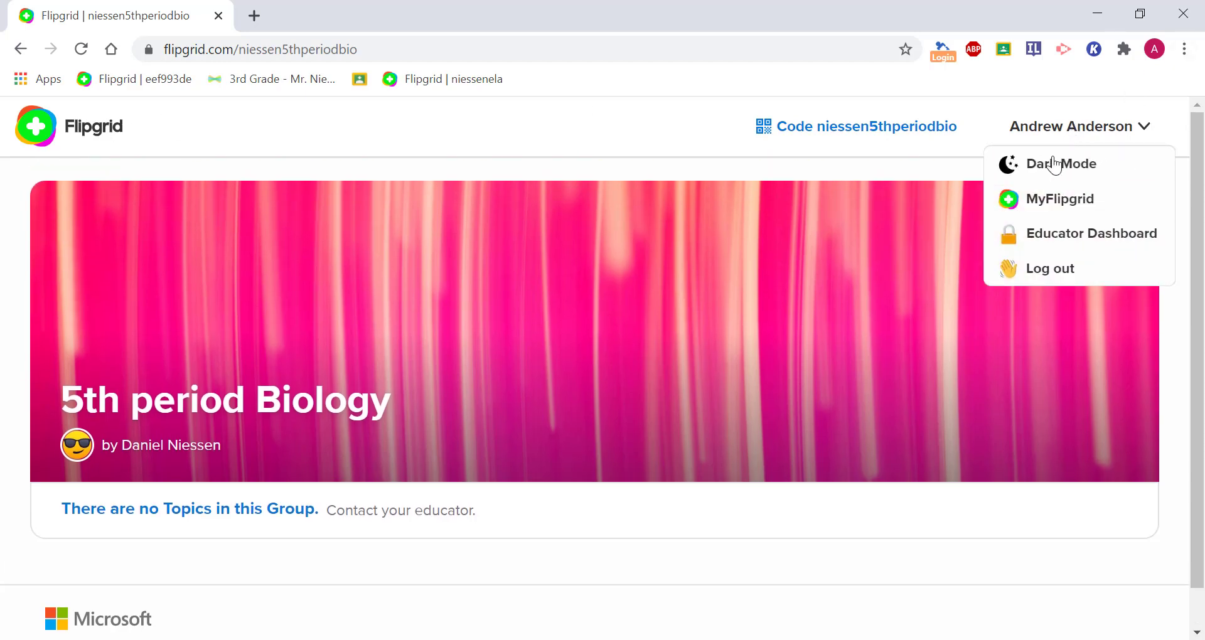
left_click(1052, 201)
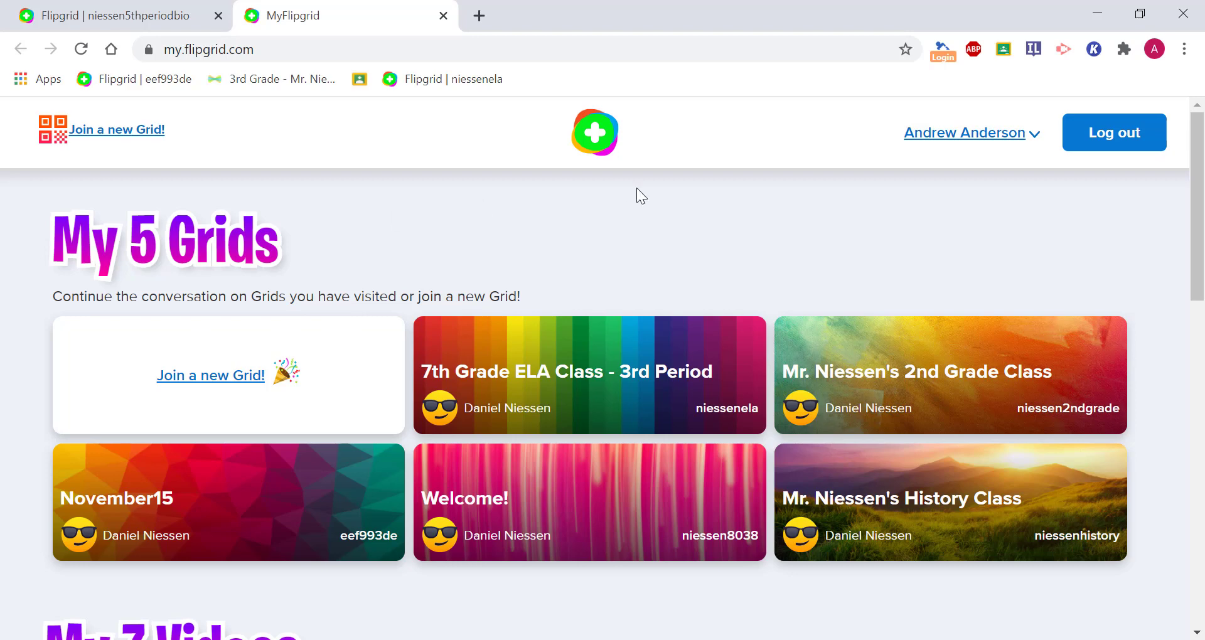
scroll(855, 358, "down", 8)
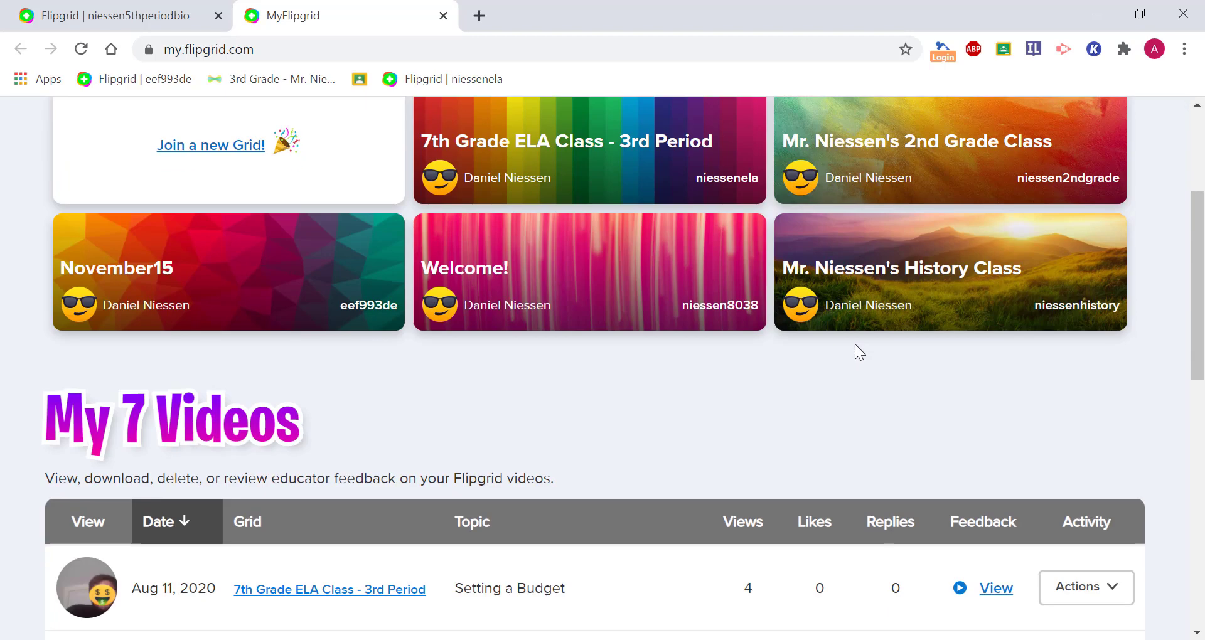
scroll(439, 377, "down", 7)
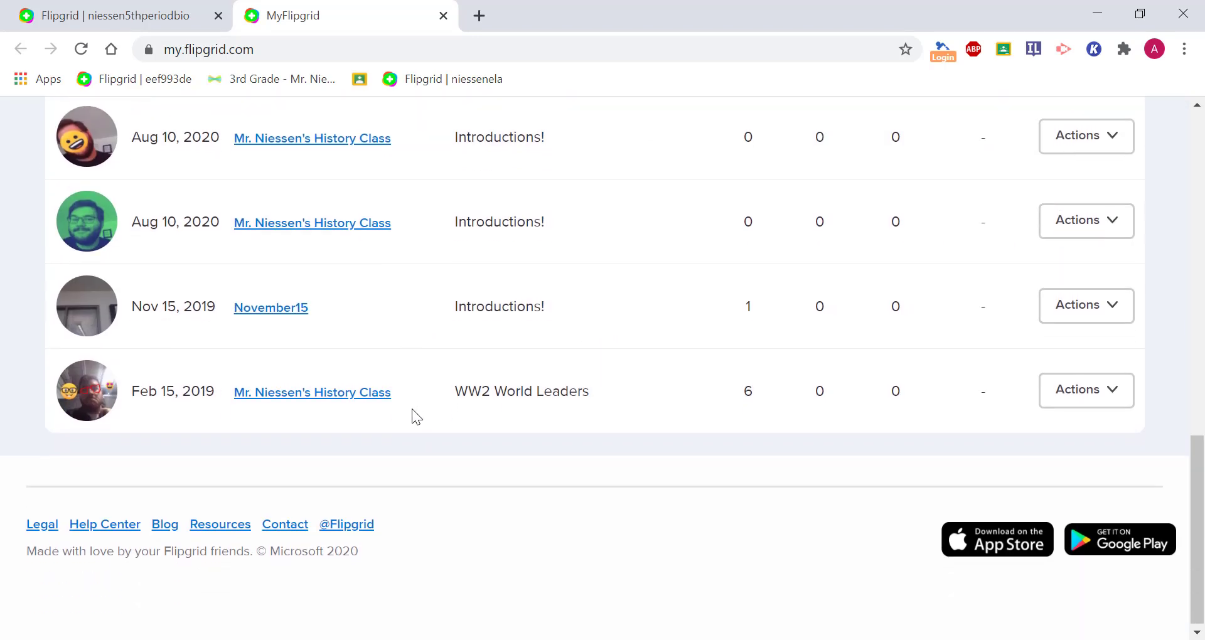
scroll(515, 437, "up", 10)
scroll(538, 431, "up", 5)
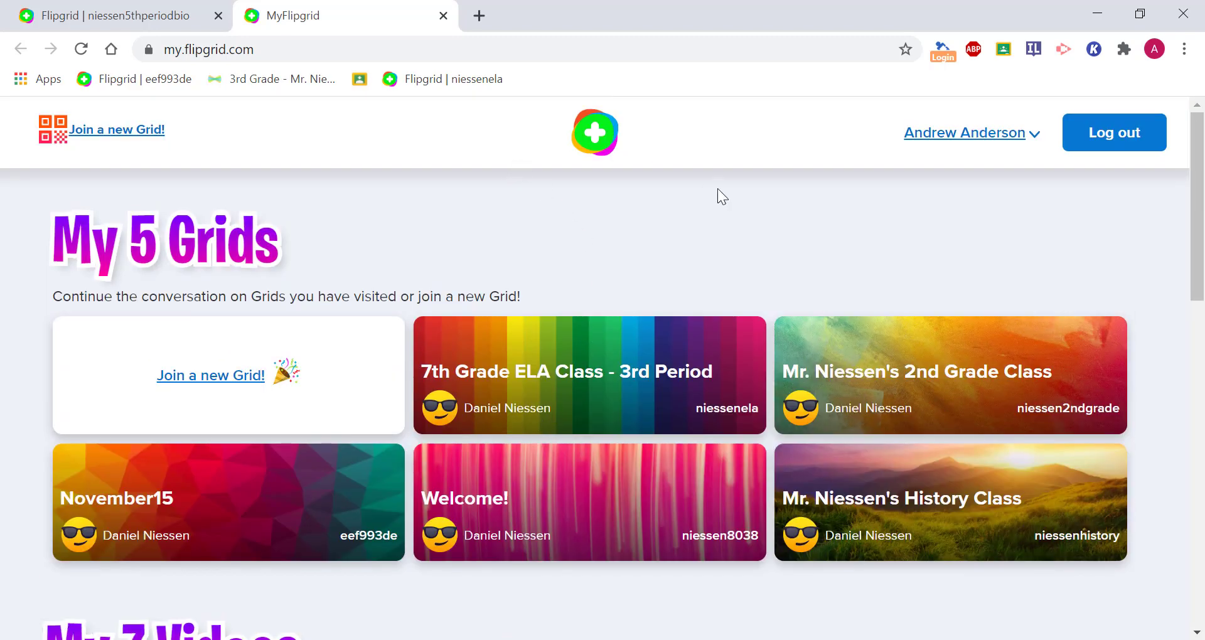
left_click(906, 51)
left_click(791, 222)
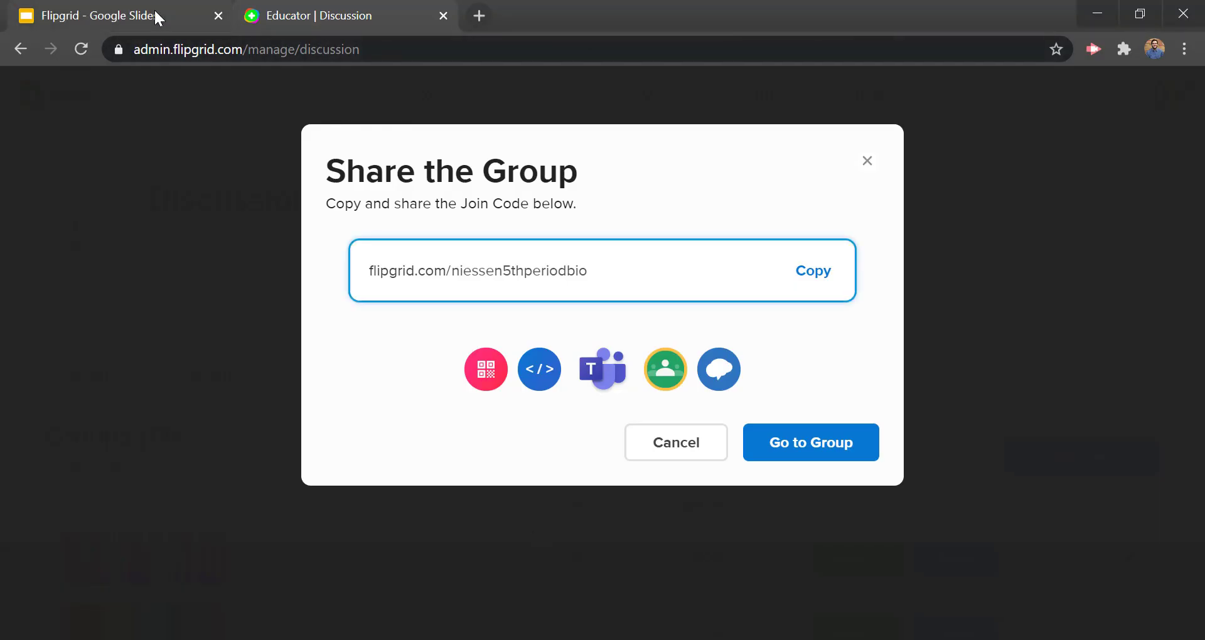
Step: Advance the slides to slide 8, 'Creating Topics', then return to the Flipgrid educator tab
left_click(153, 15)
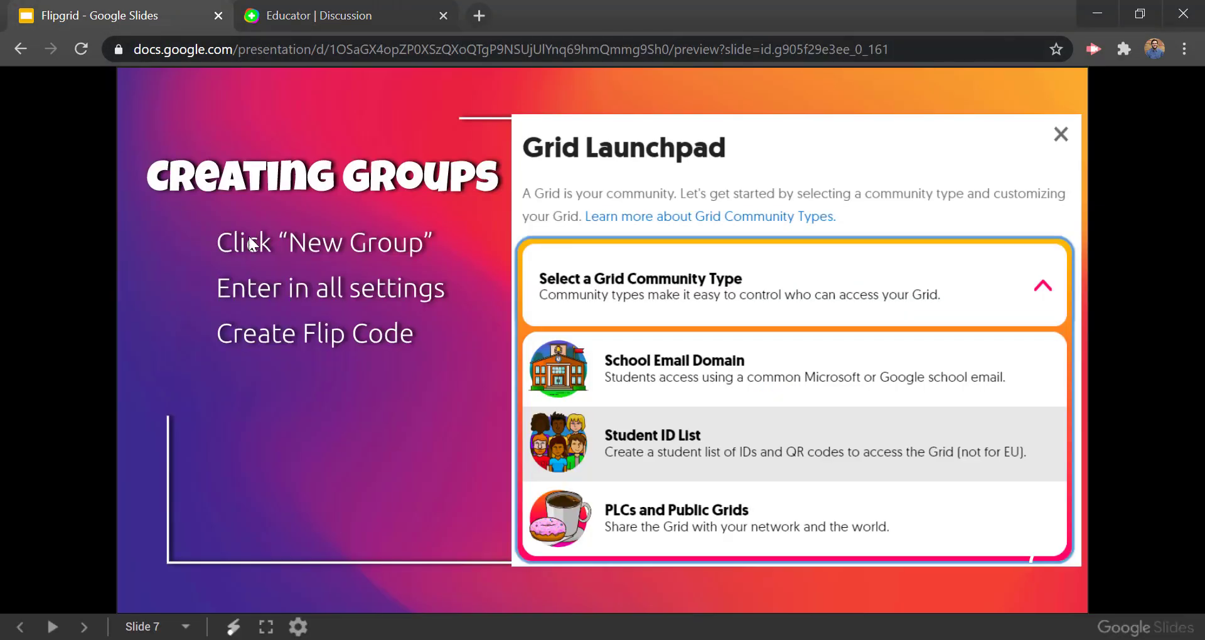
left_click(355, 324)
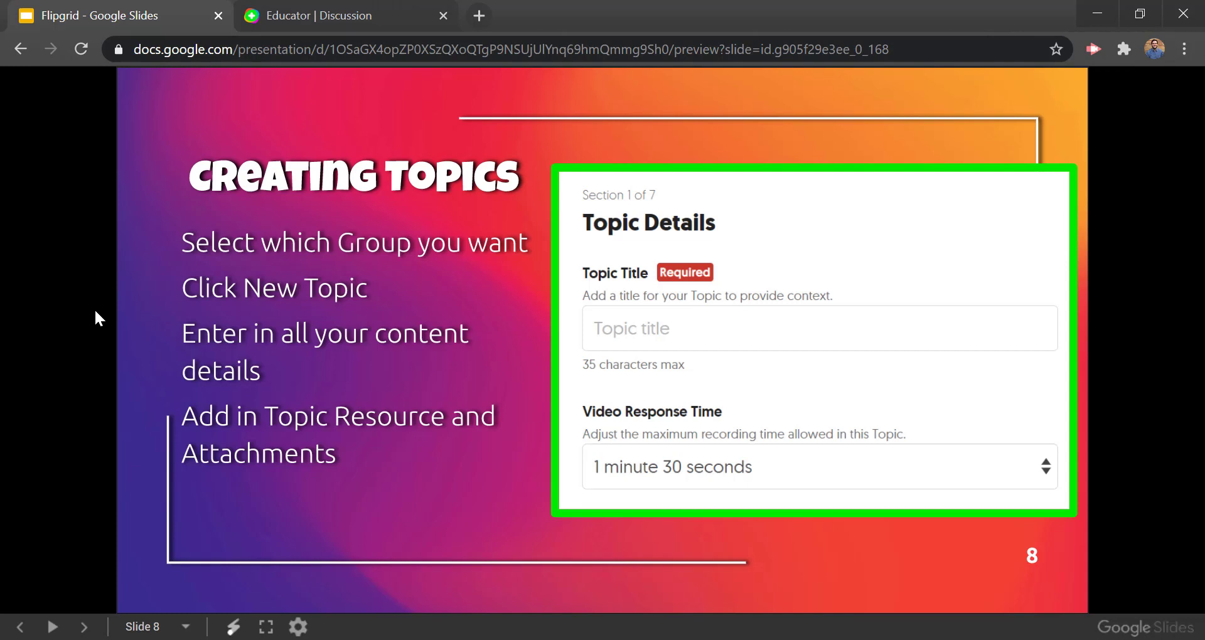
left_click(322, 10)
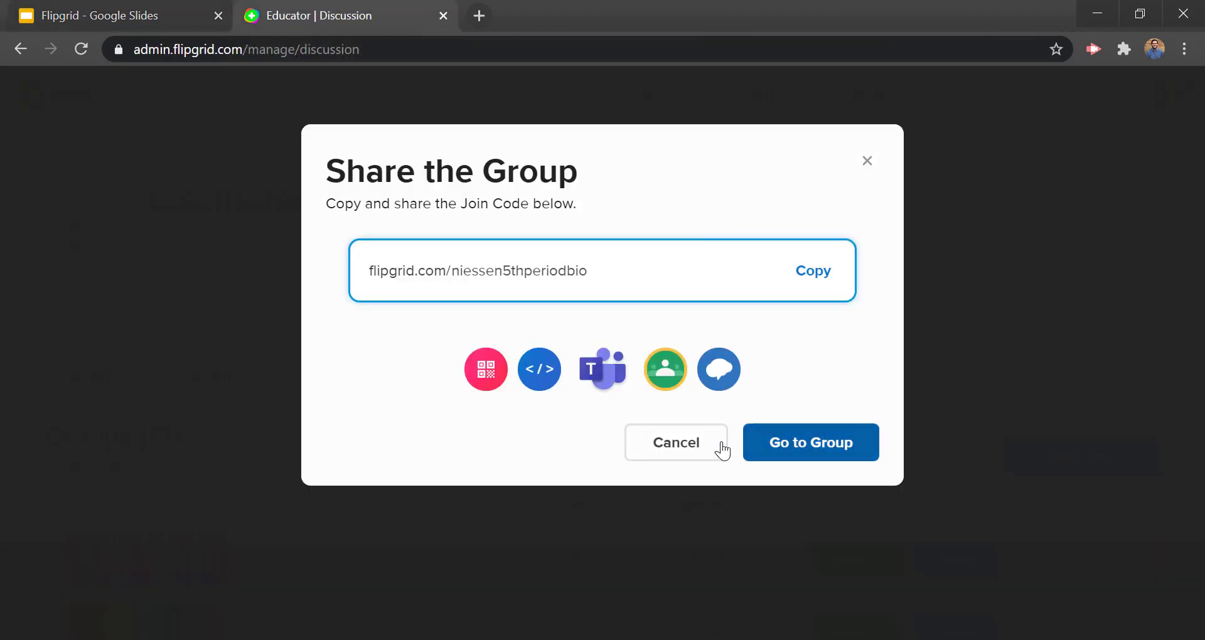
Step: Go to the 5th period Biology group and add a new topic titled 'Cells'
left_click(781, 443)
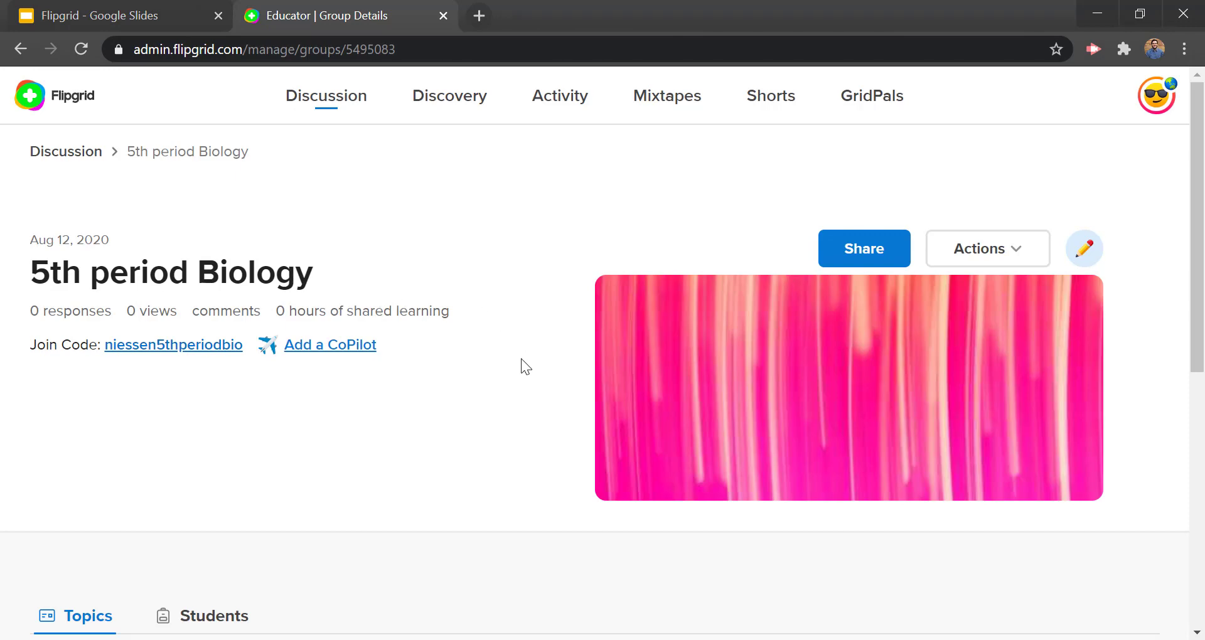
scroll(520, 361, "down", 8)
scroll(508, 373, "up", 8)
scroll(505, 389, "down", 6)
scroll(505, 385, "up", 4)
scroll(506, 385, "up", 2)
scroll(506, 385, "down", 4)
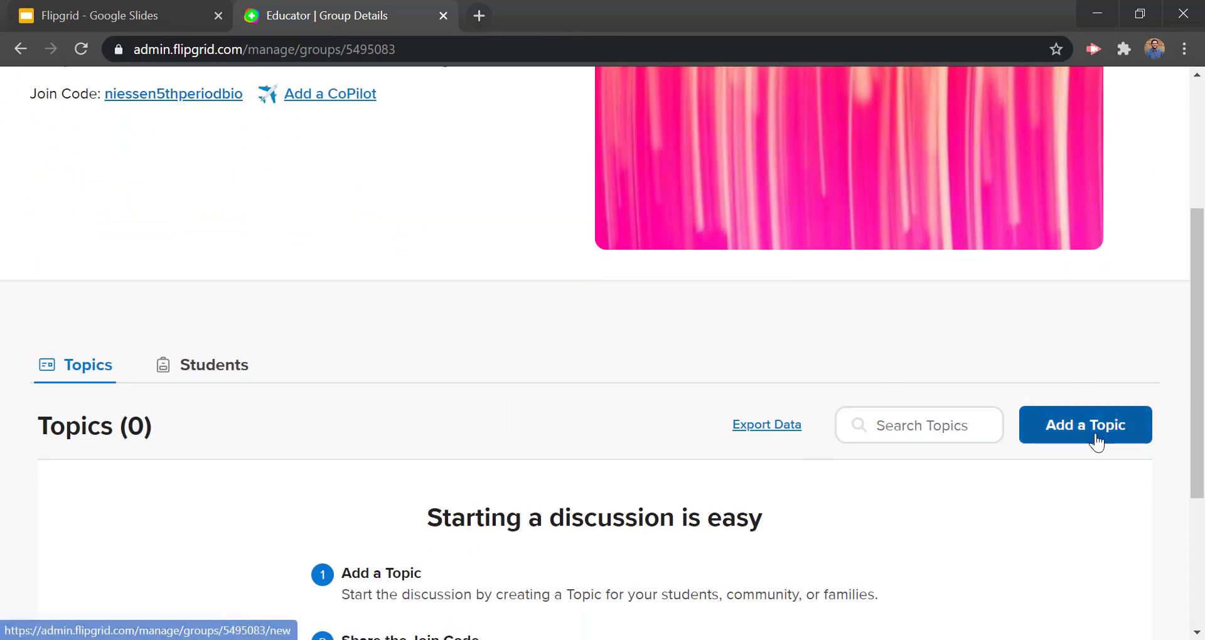
left_click(1080, 442)
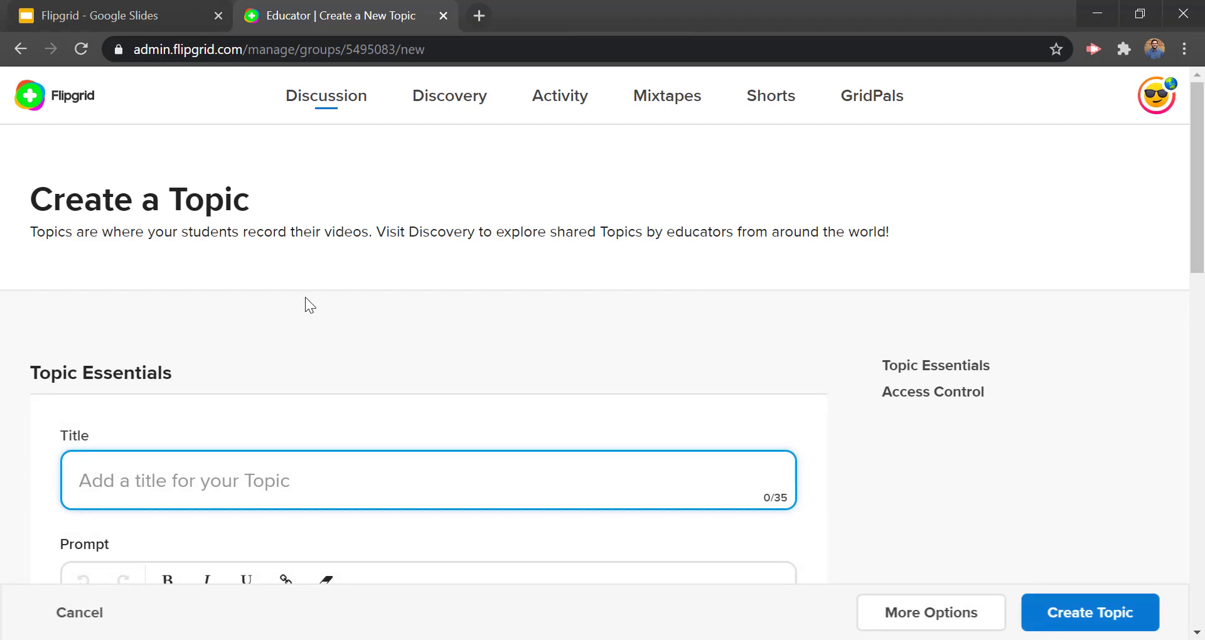
scroll(305, 297, "down", 2)
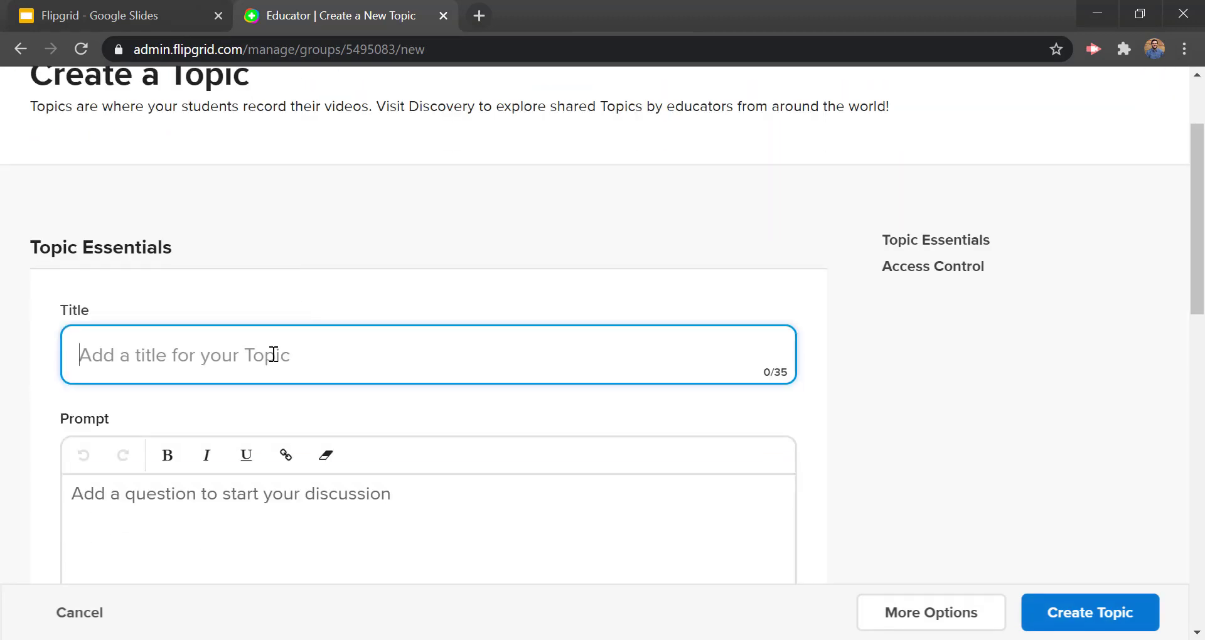
type("Cells")
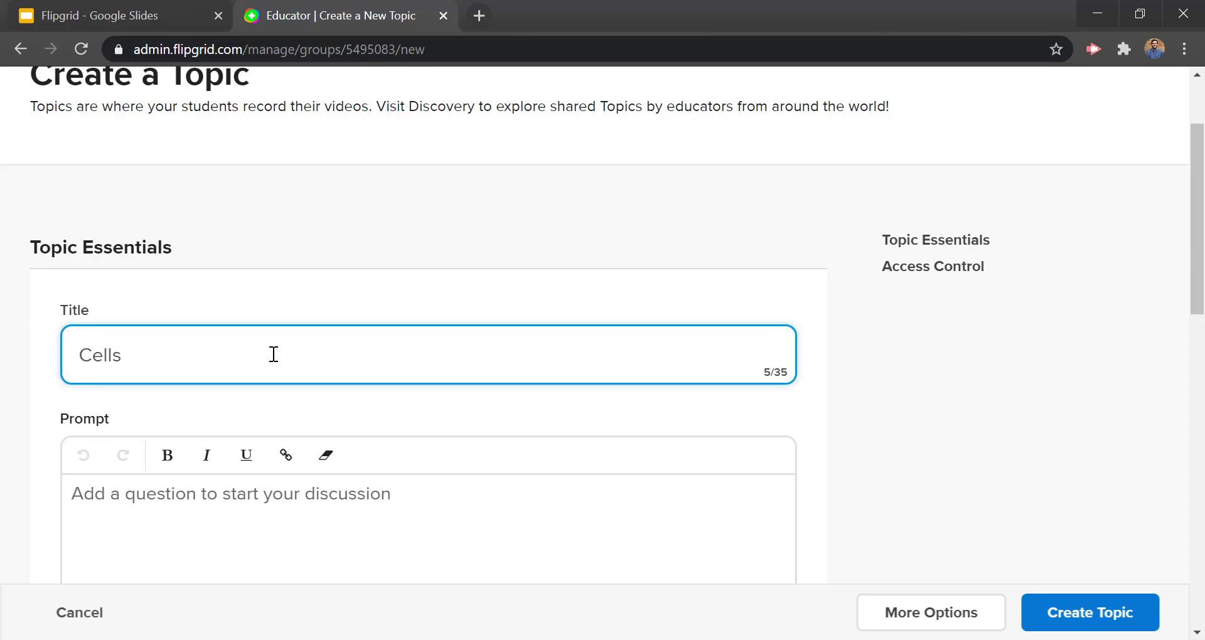
Step: Write the prompt: find a blank cell image, explain where each major component is, using screen sharing
left_click(258, 528)
scroll(180, 435, "down", 4)
scroll(134, 315, "up", 2)
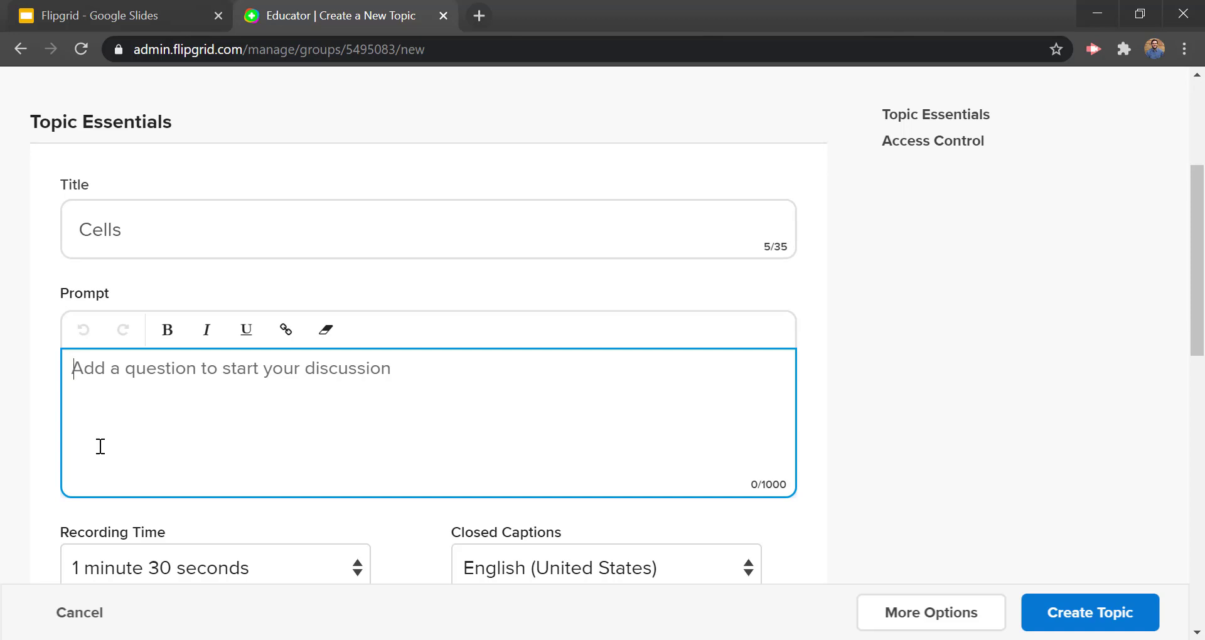
type("Find ")
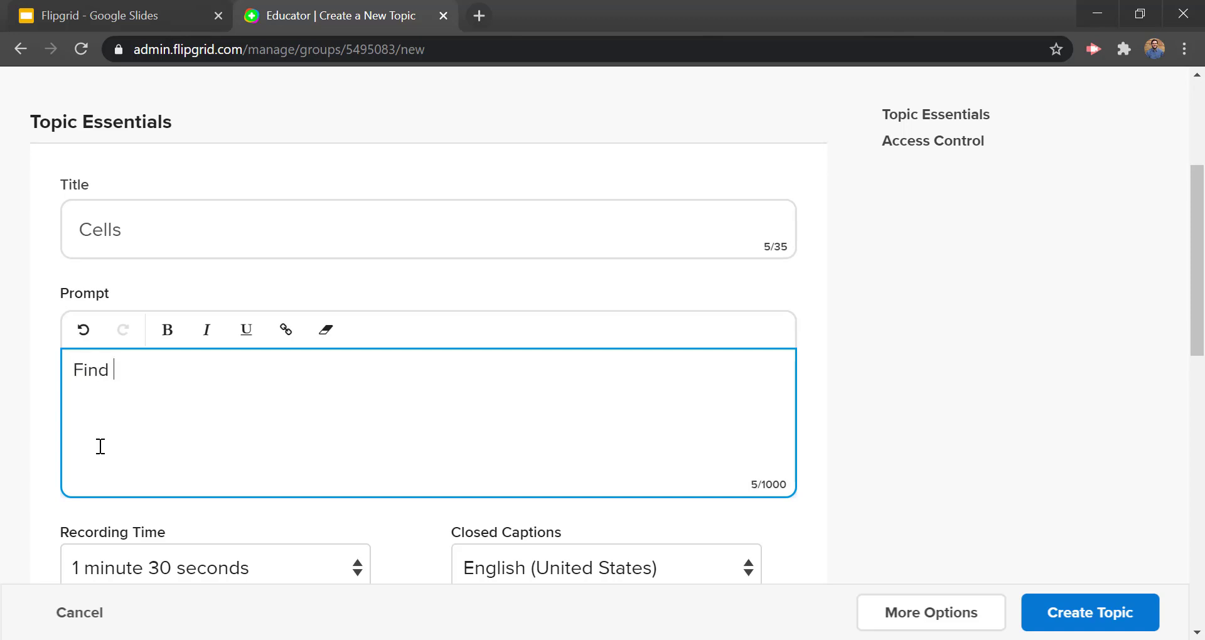
type("a blank imag")
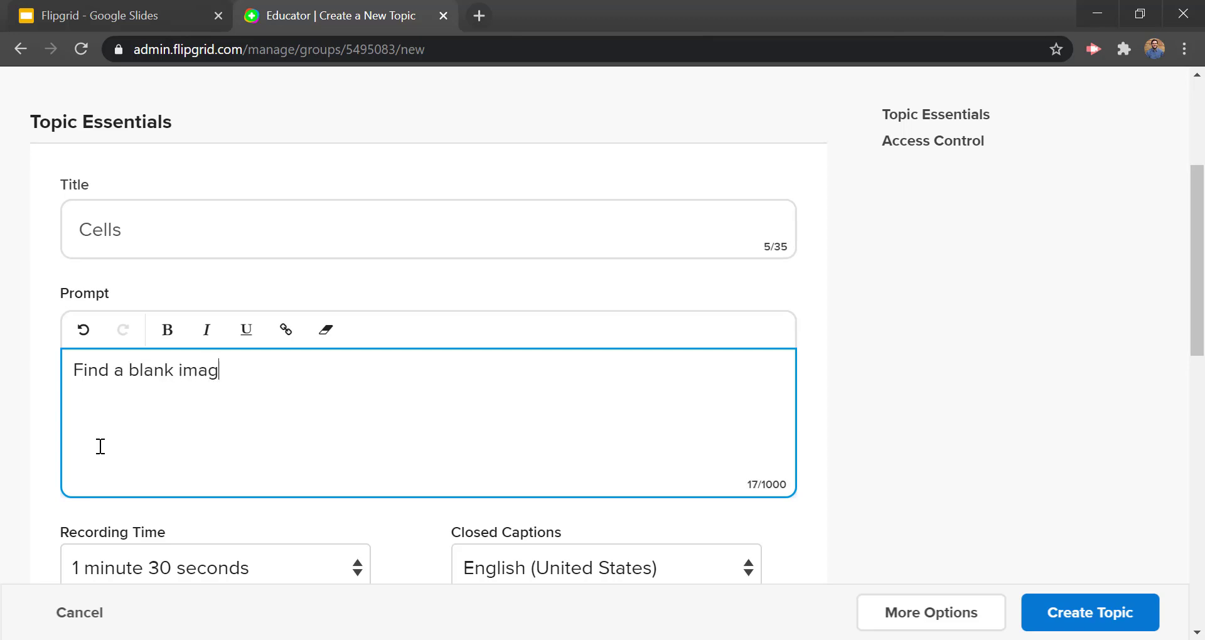
type("e of a  cell, then explain where each of the major com")
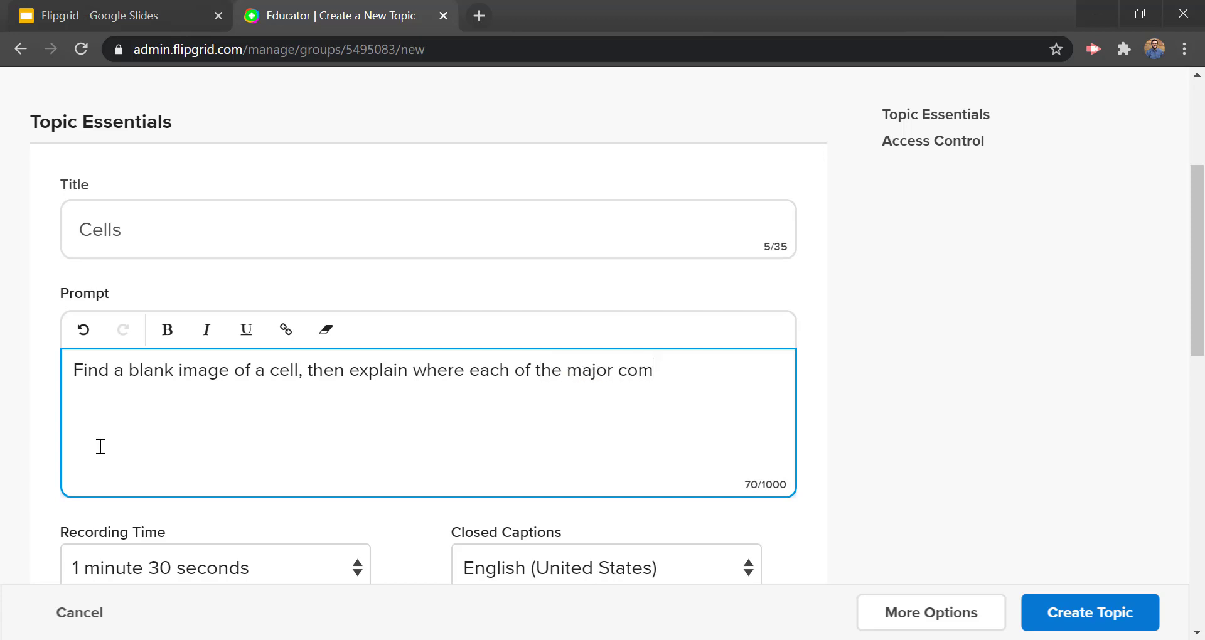
type("ponents are. ")
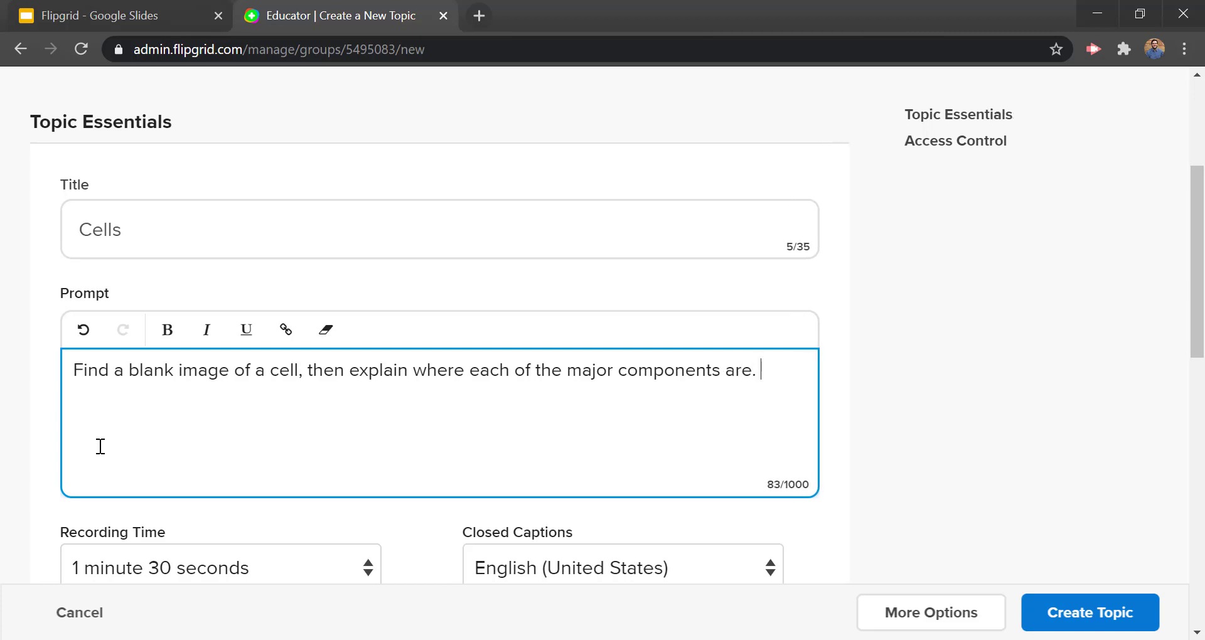
type("Use scr")
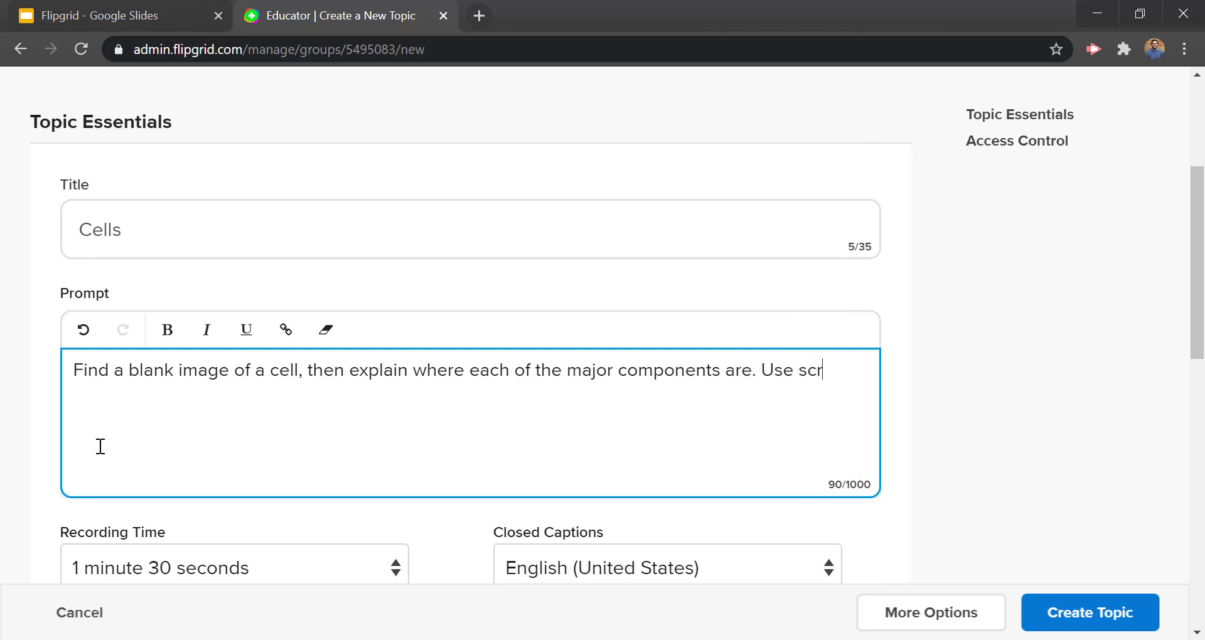
type("een sharing ")
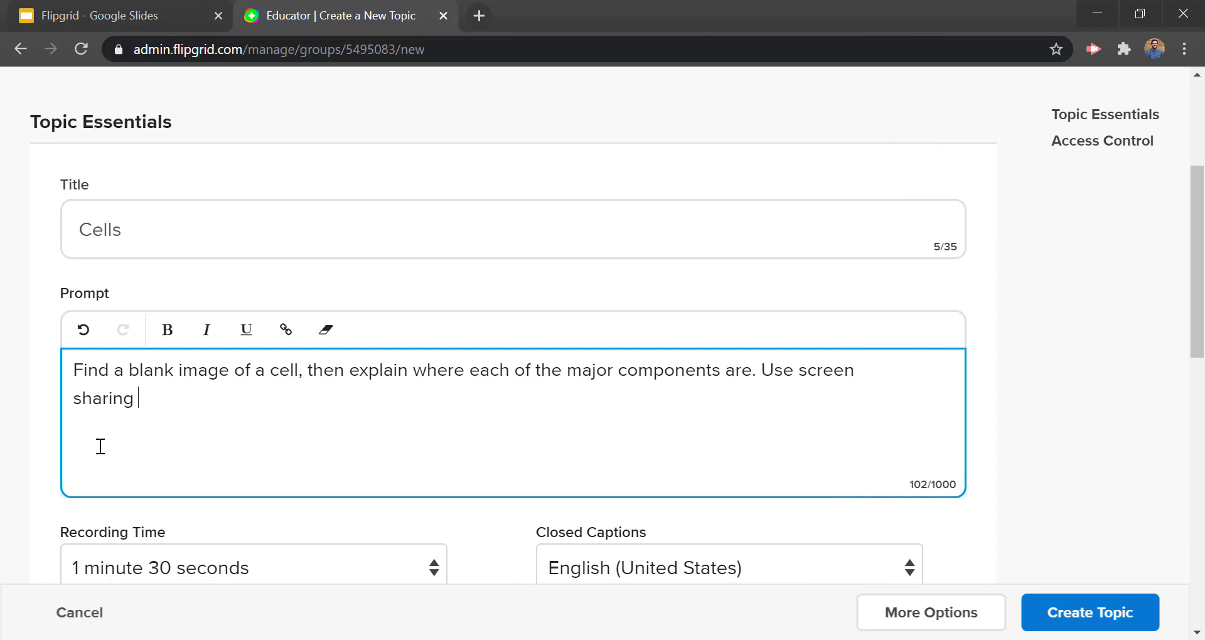
type("to answer this question!")
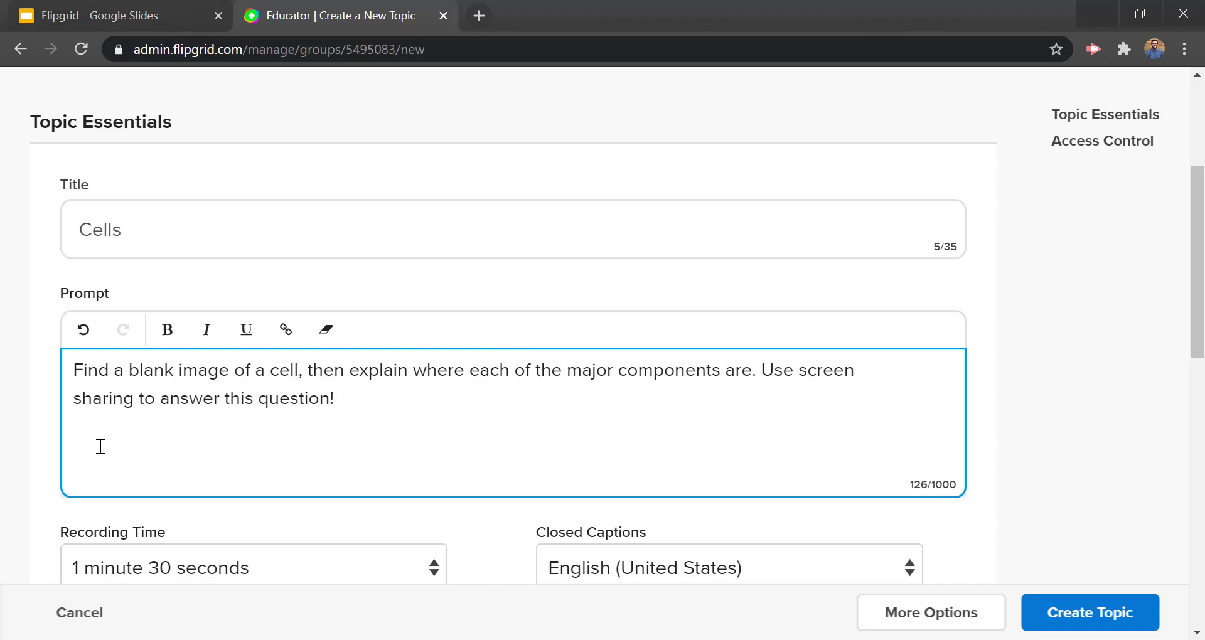
scroll(100, 447, "down", 4)
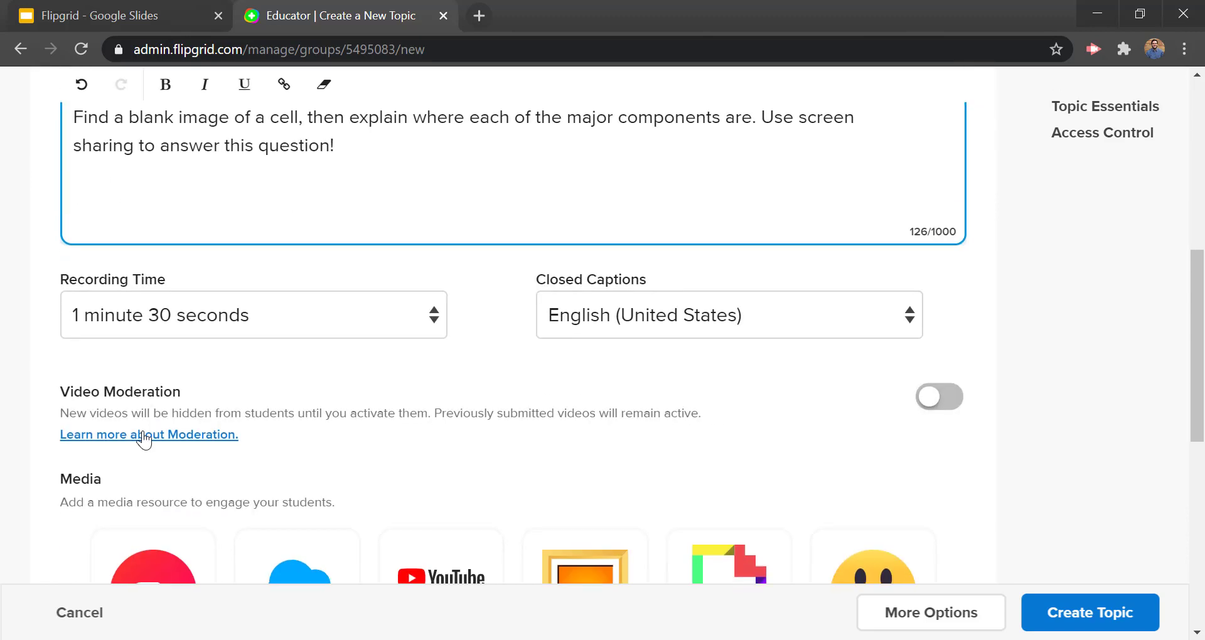
Step: Change the Cells topic's Recording Time from 1 minute 30 seconds to 5 minutes
left_click(187, 320)
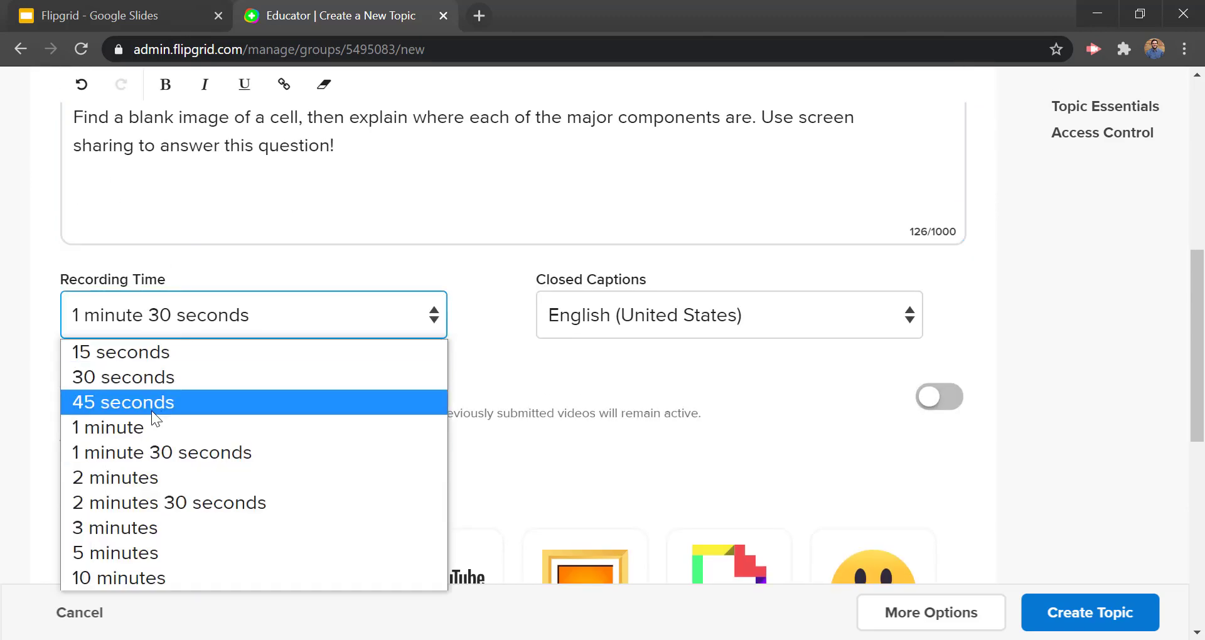
left_click(157, 553)
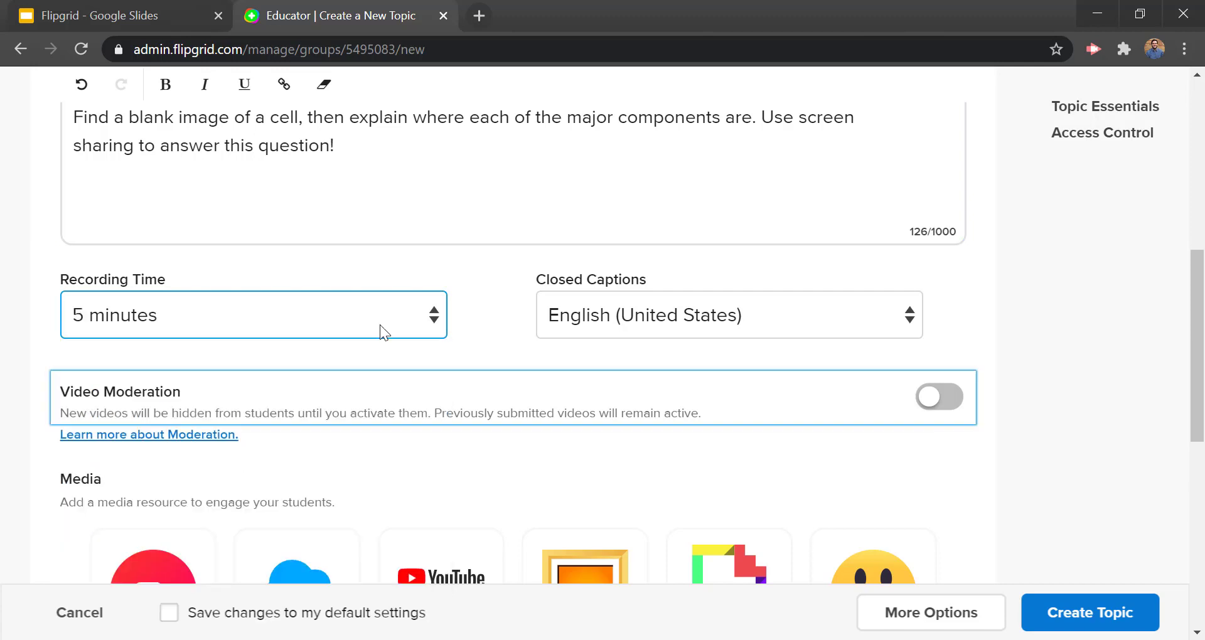
scroll(487, 301, "down", 4)
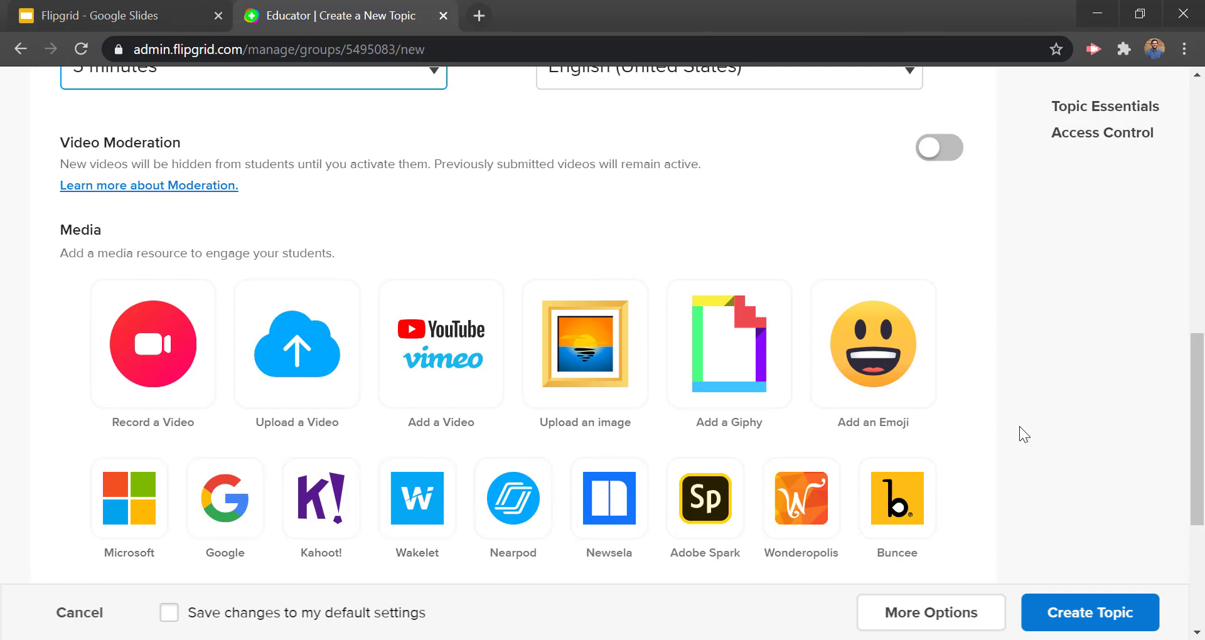
Step: Try attaching an image from the computer, cancel the upload, and look at the Giphy picker
left_click(582, 376)
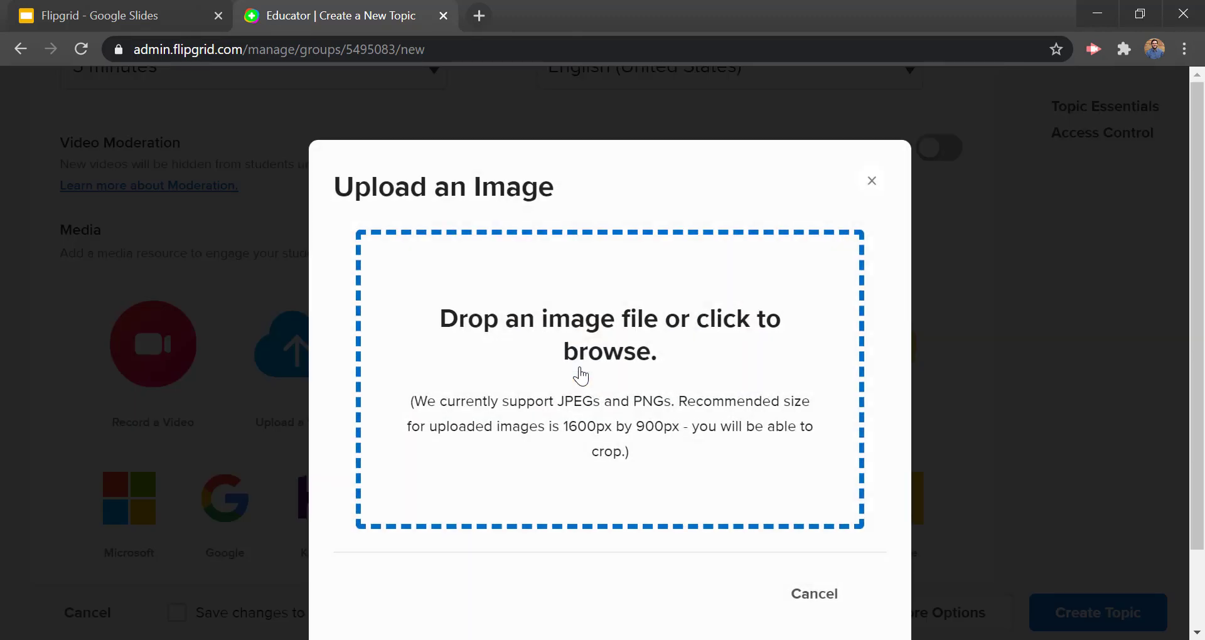
left_click(663, 419)
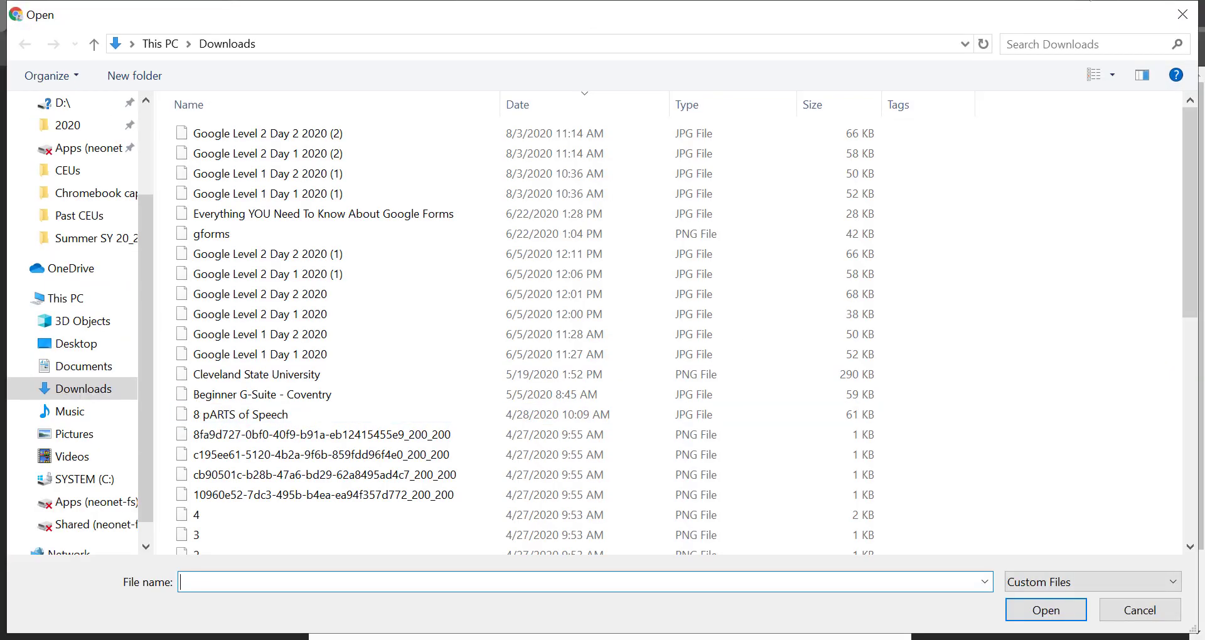
left_click(1182, 14)
left_click(816, 604)
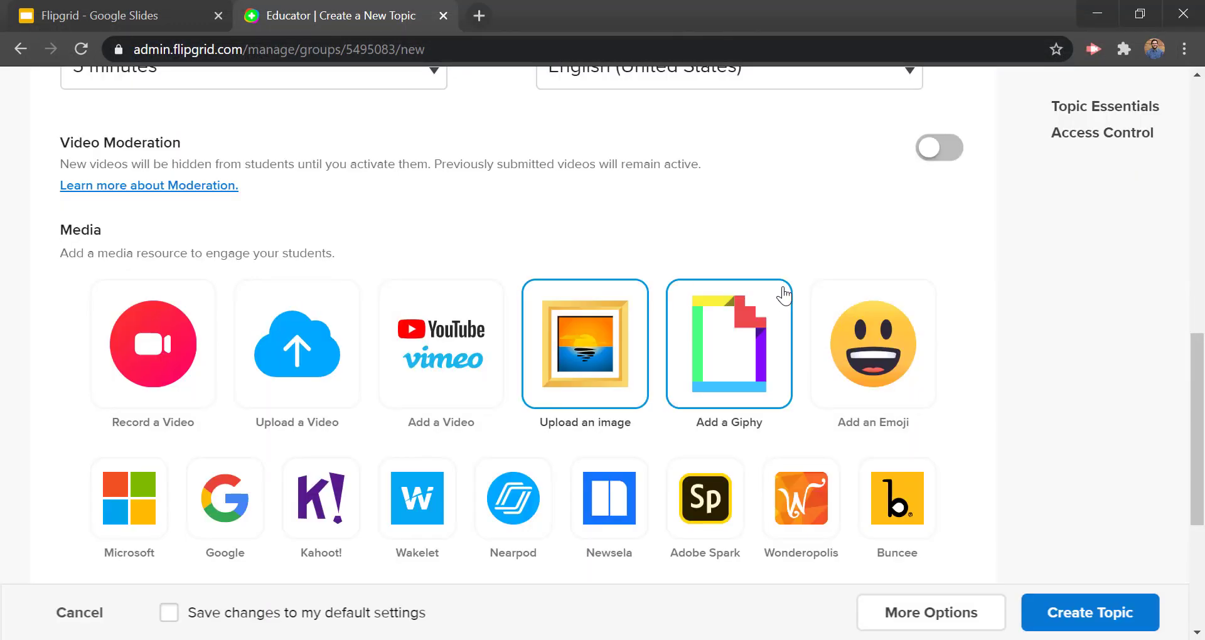
left_click(740, 356)
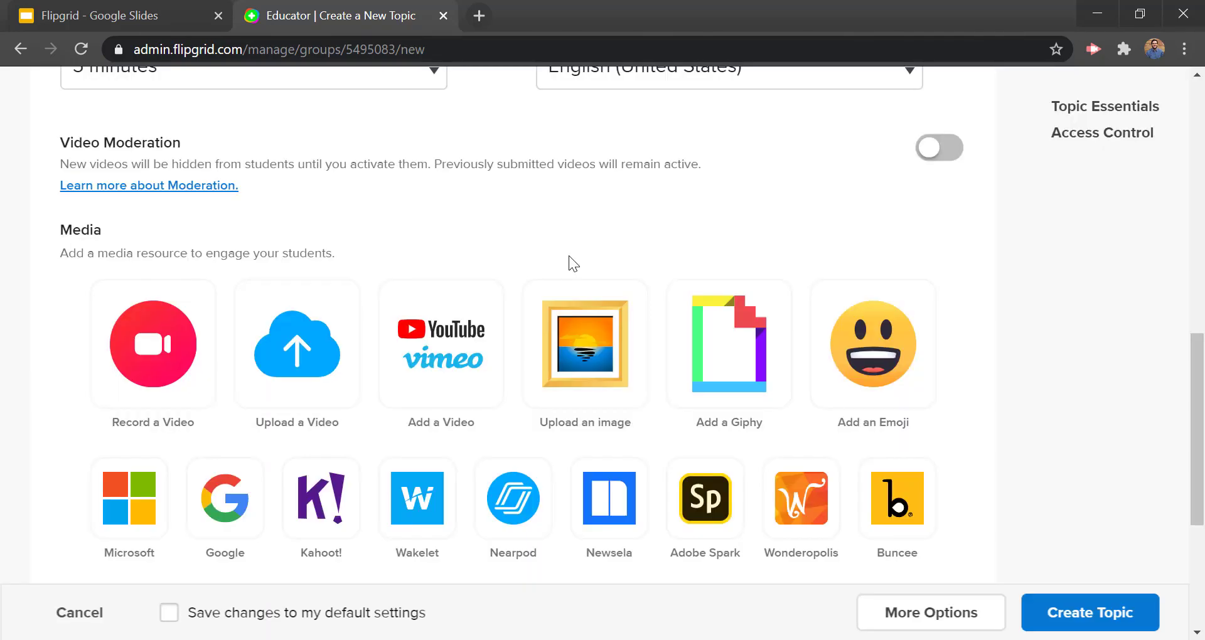
Step: Close the YouTube/Vimeo video-link dialog without a video and expand More Options
left_click(414, 357)
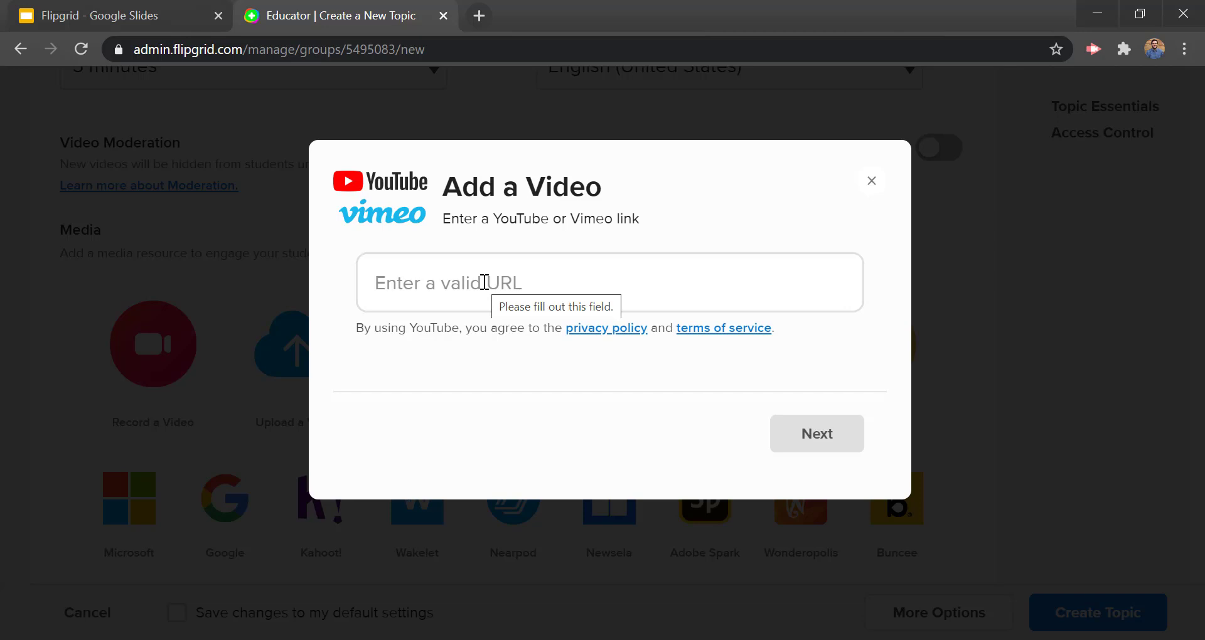
left_click(467, 291)
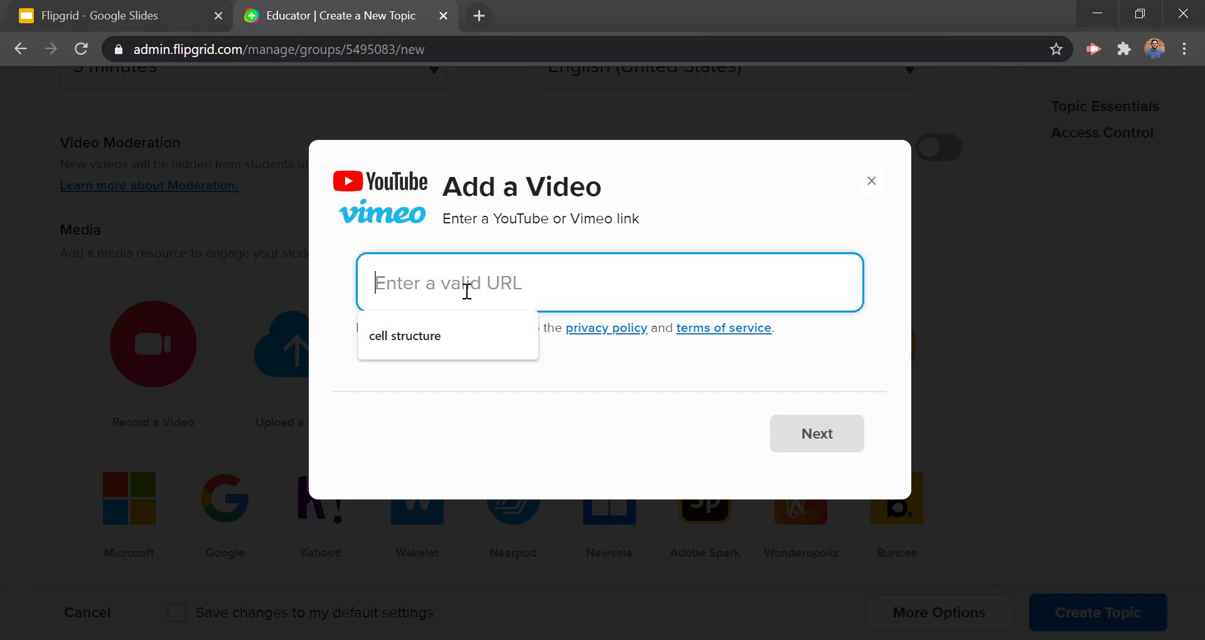
left_click(872, 181)
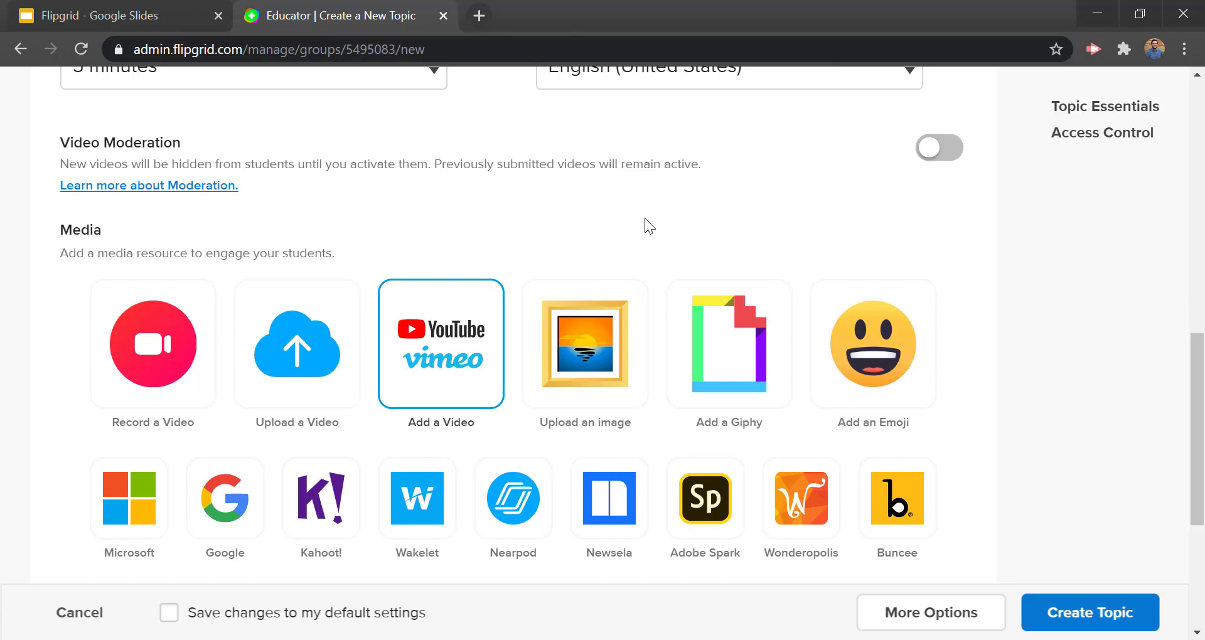
scroll(646, 217, "down", 5)
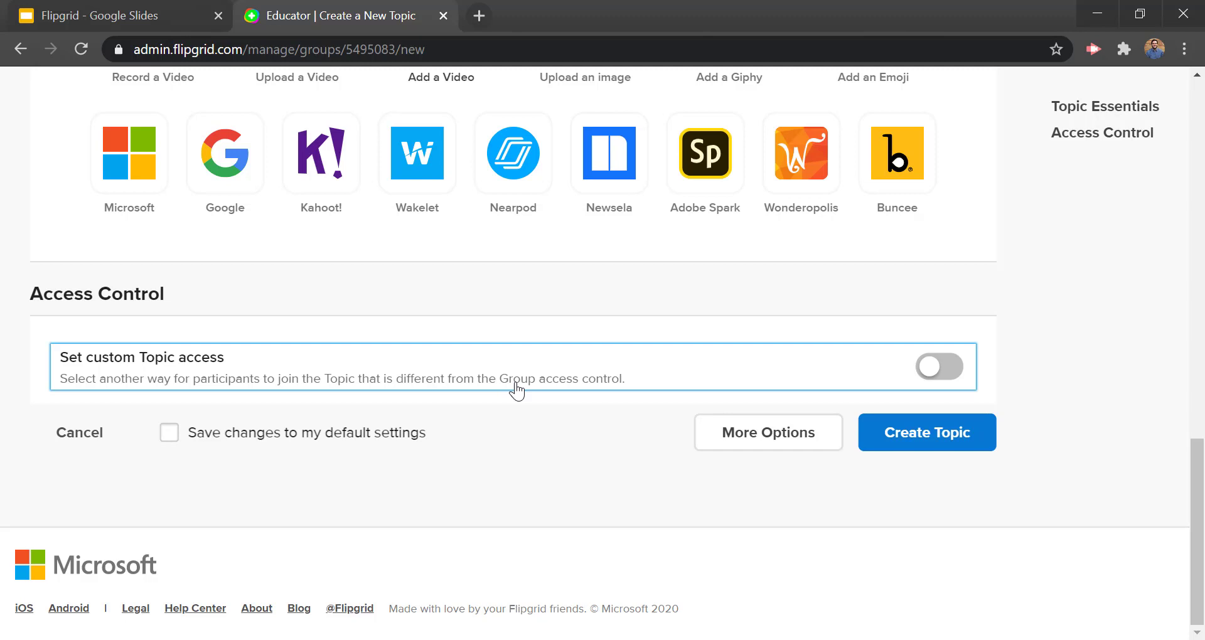
left_click(787, 442)
scroll(728, 395, "down", 2)
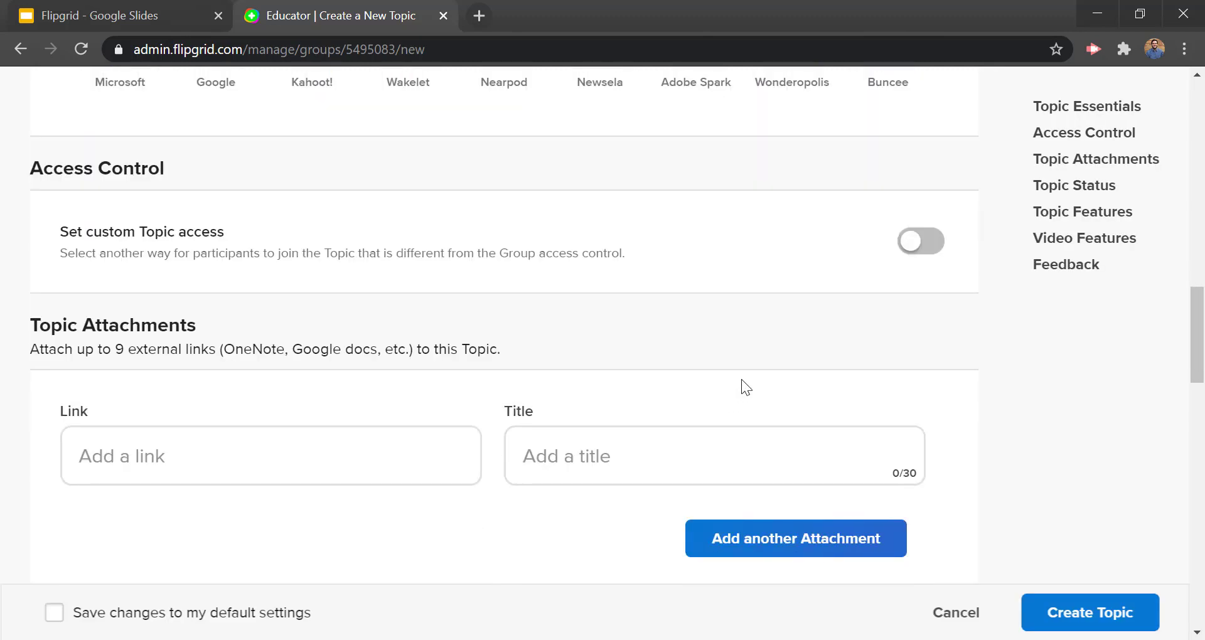
scroll(732, 390, "down", 2)
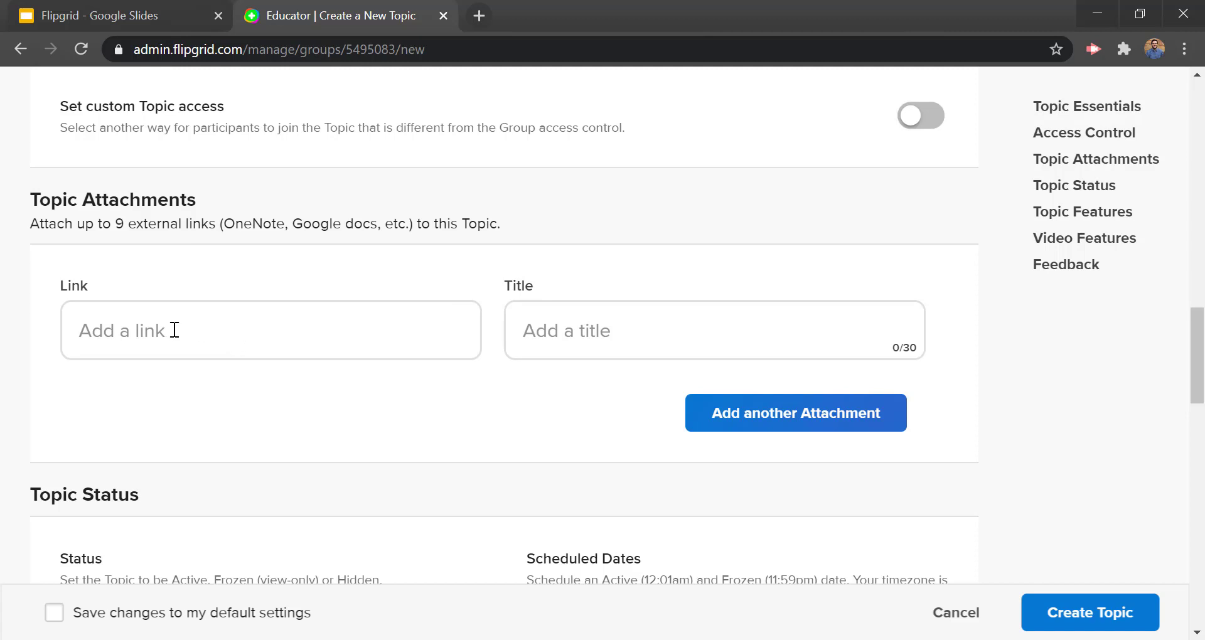
left_click(137, 329)
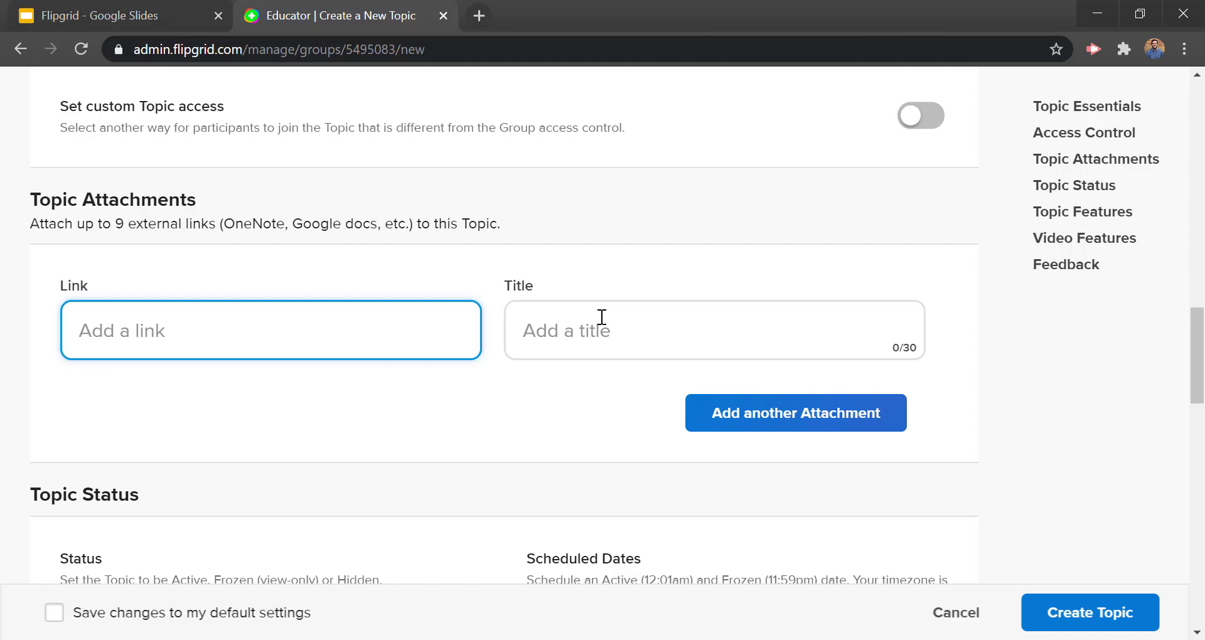
left_click(555, 325)
left_click(460, 323)
scroll(477, 311, "down", 2)
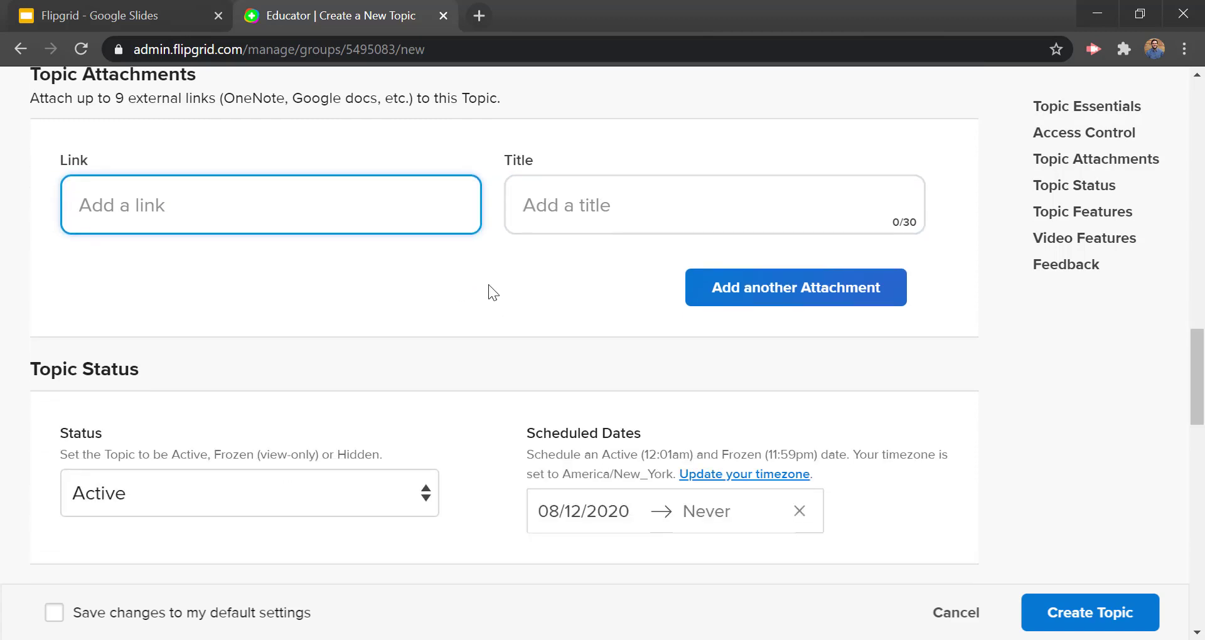
scroll(488, 284, "down", 4)
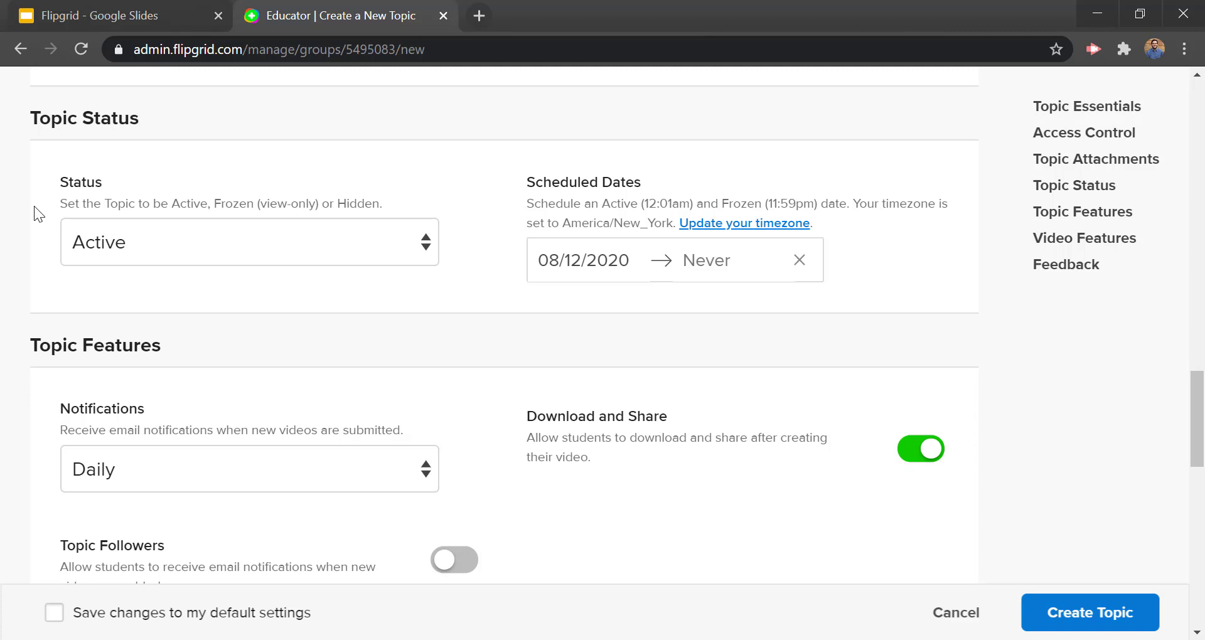
Step: Try the Frozen and Hidden topic status options, leaving Hidden selected
left_click(126, 237)
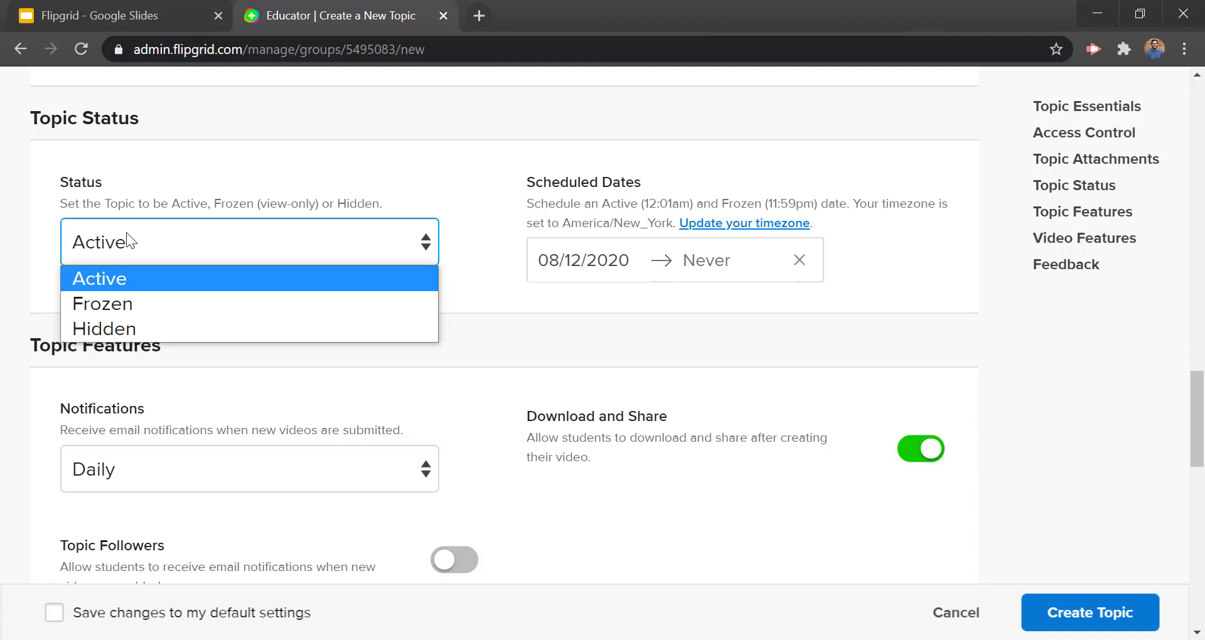
left_click(133, 306)
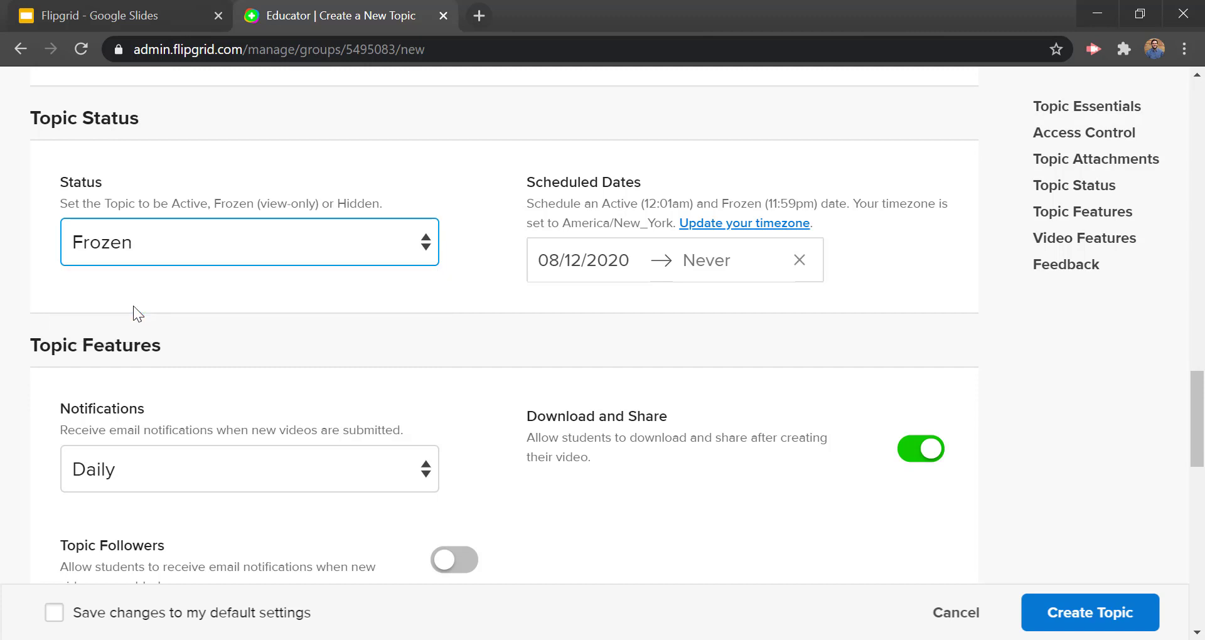
left_click(133, 252)
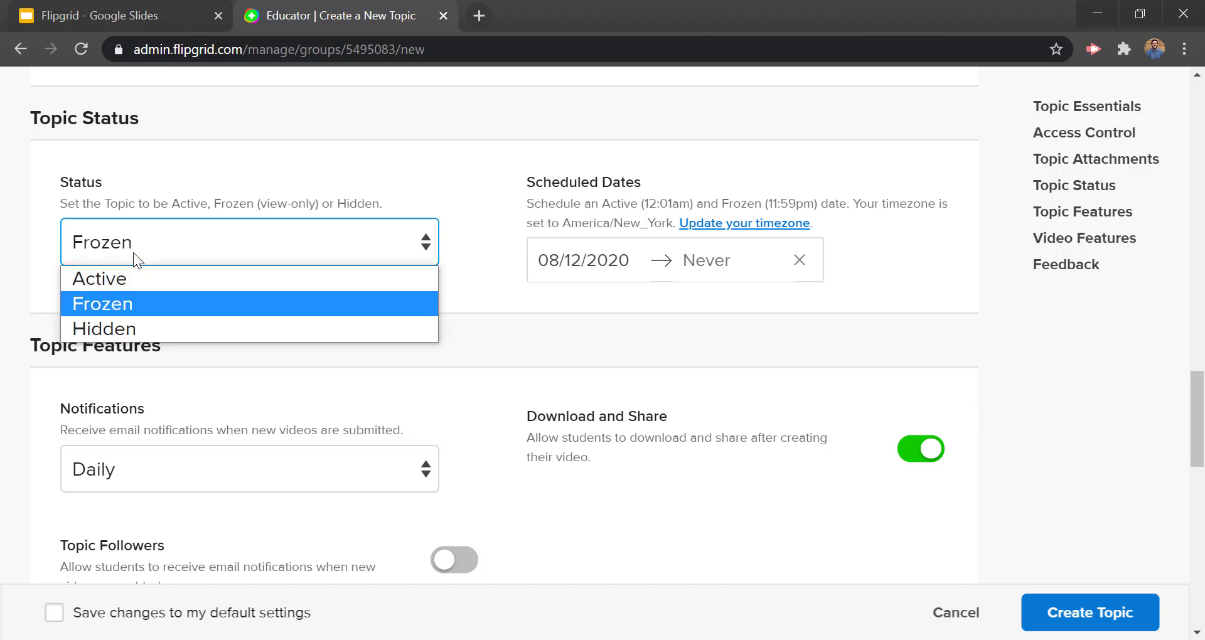
left_click(147, 327)
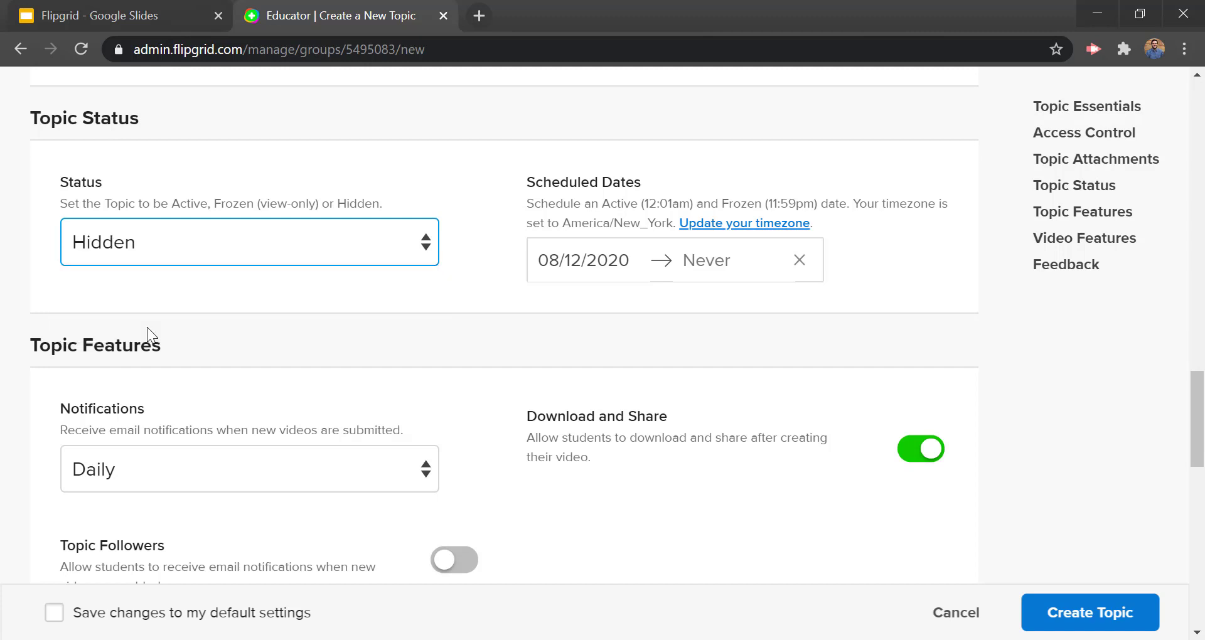
left_click(249, 240)
left_click(755, 180)
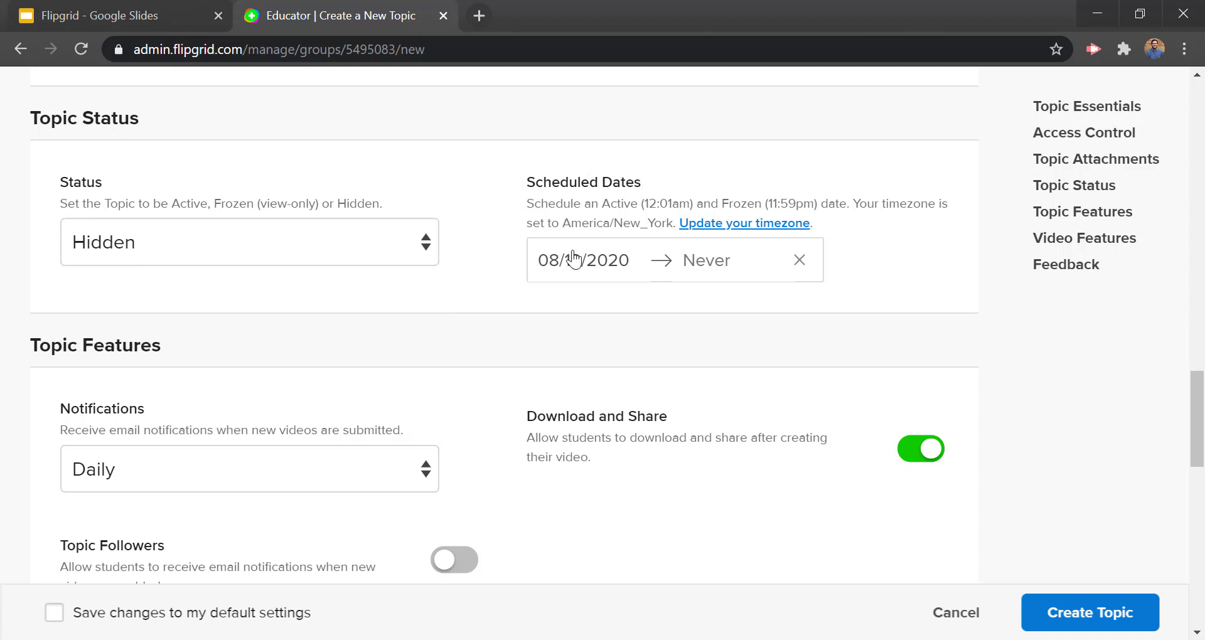
Step: Schedule the topic to run from 08/13/2020 to 08/14/2020
left_click(606, 285)
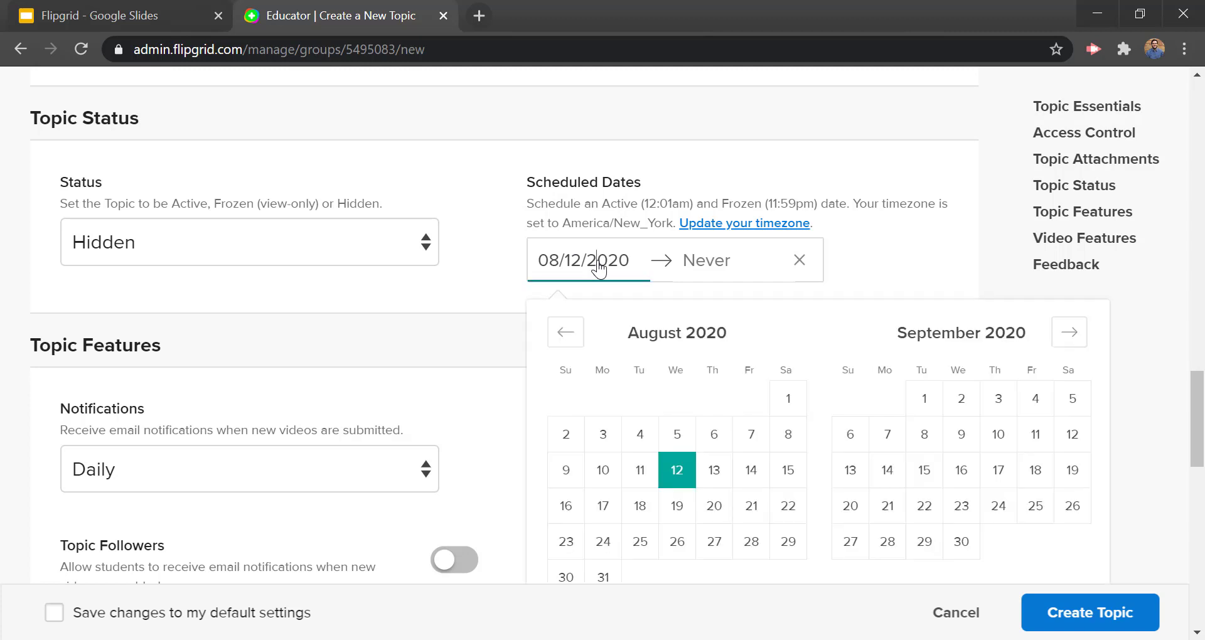
left_click(713, 475)
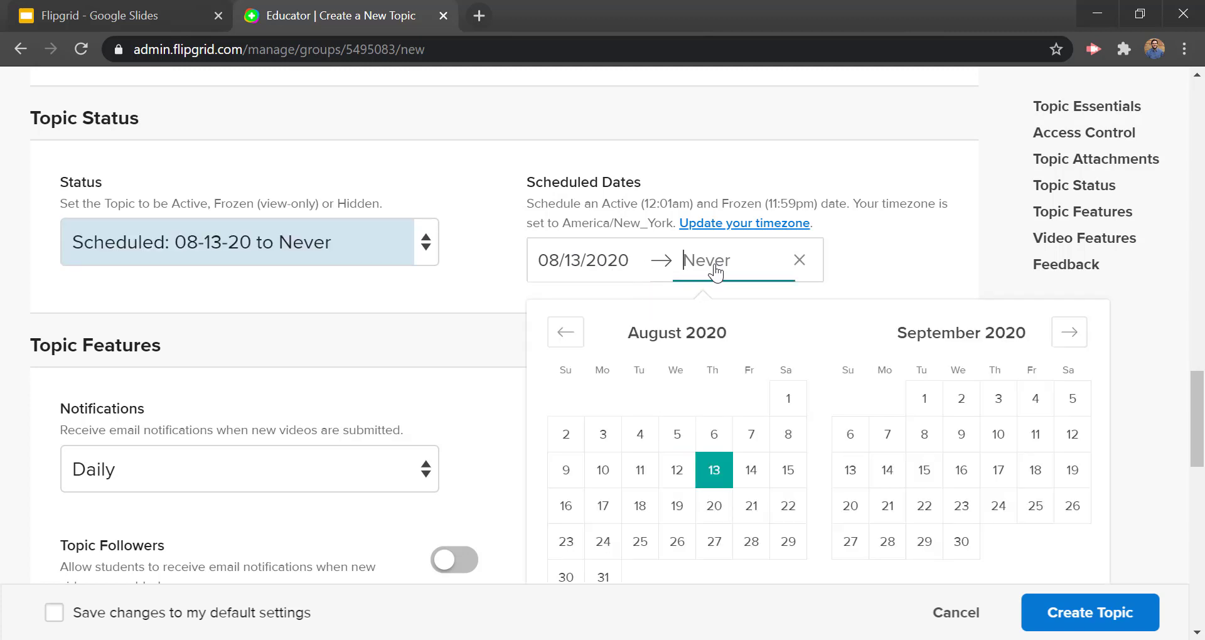
left_click(752, 470)
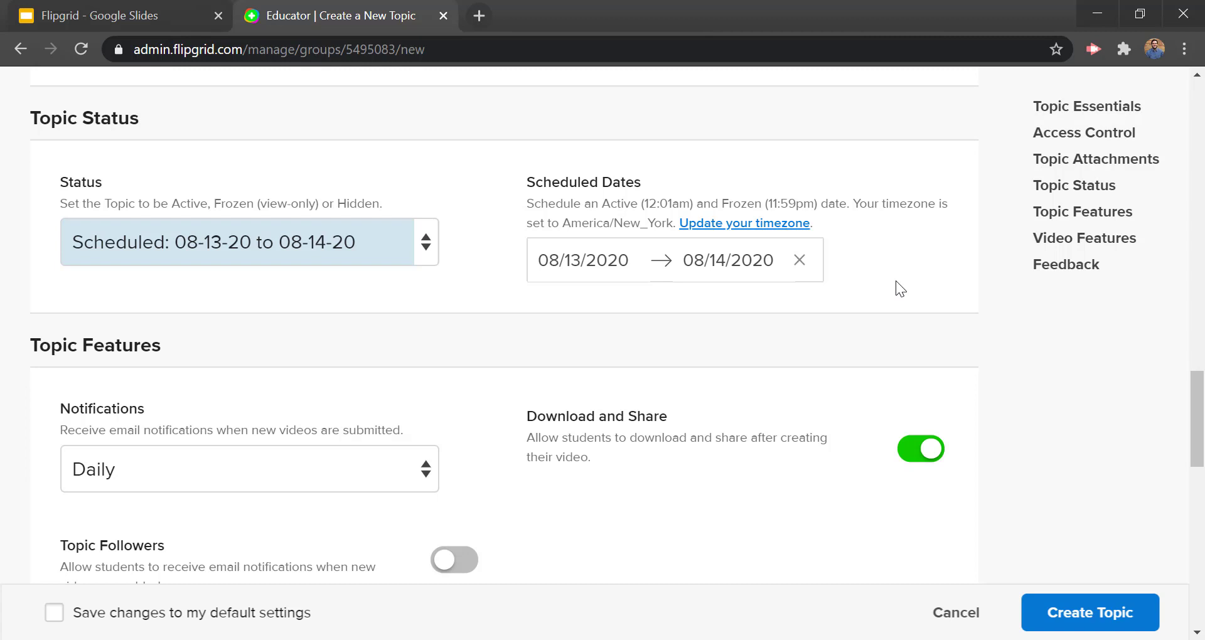
Step: Leave email notifications at Daily and switch off student Download and Share
scroll(337, 298, "down", 2)
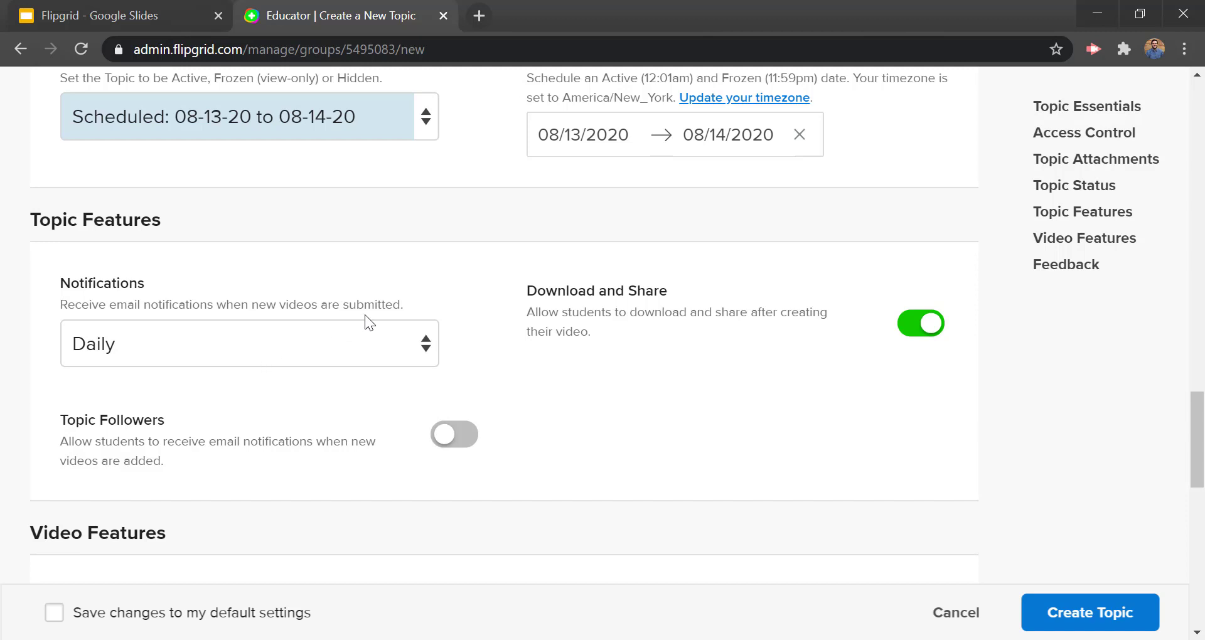
left_click(370, 336)
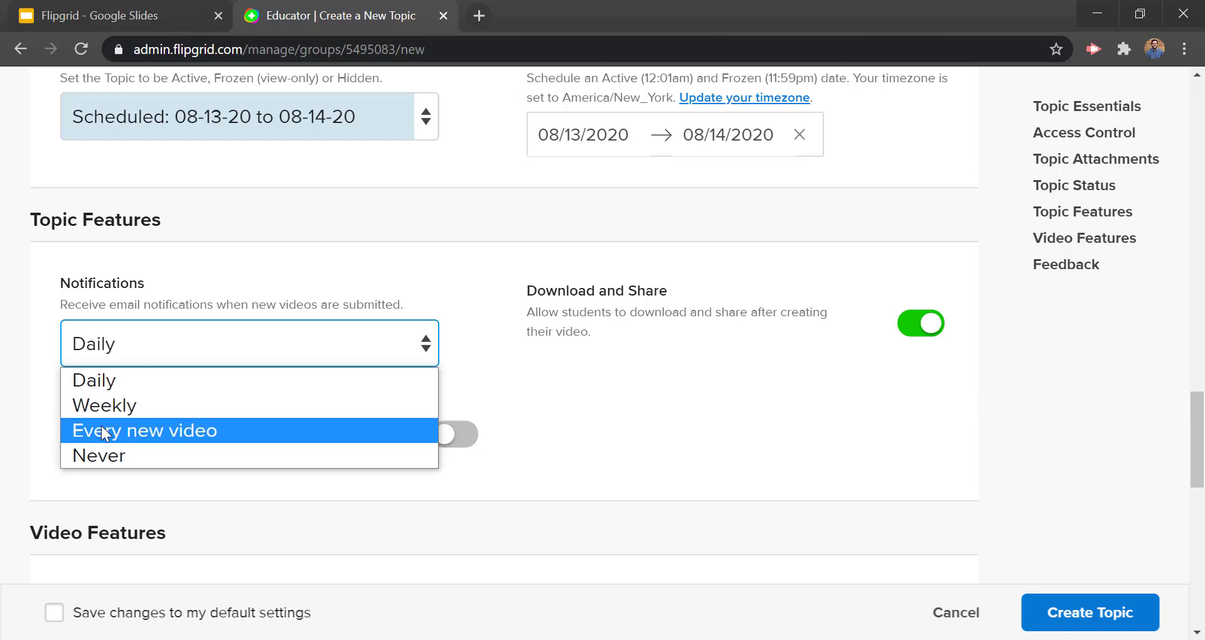
left_click(332, 273)
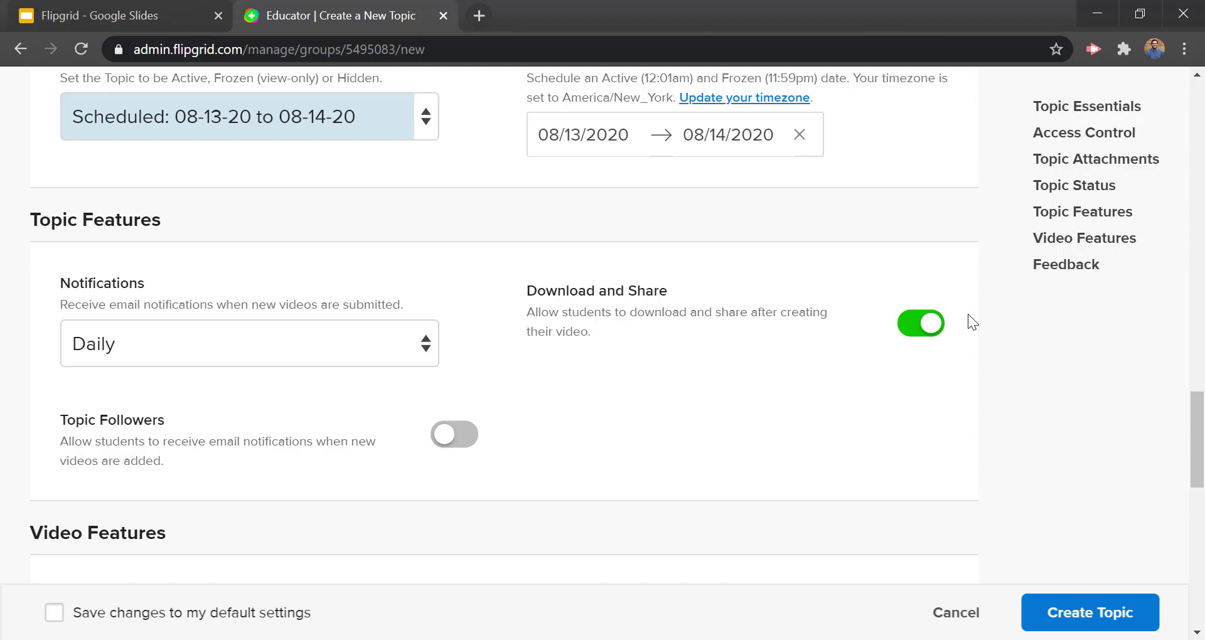
left_click(924, 323)
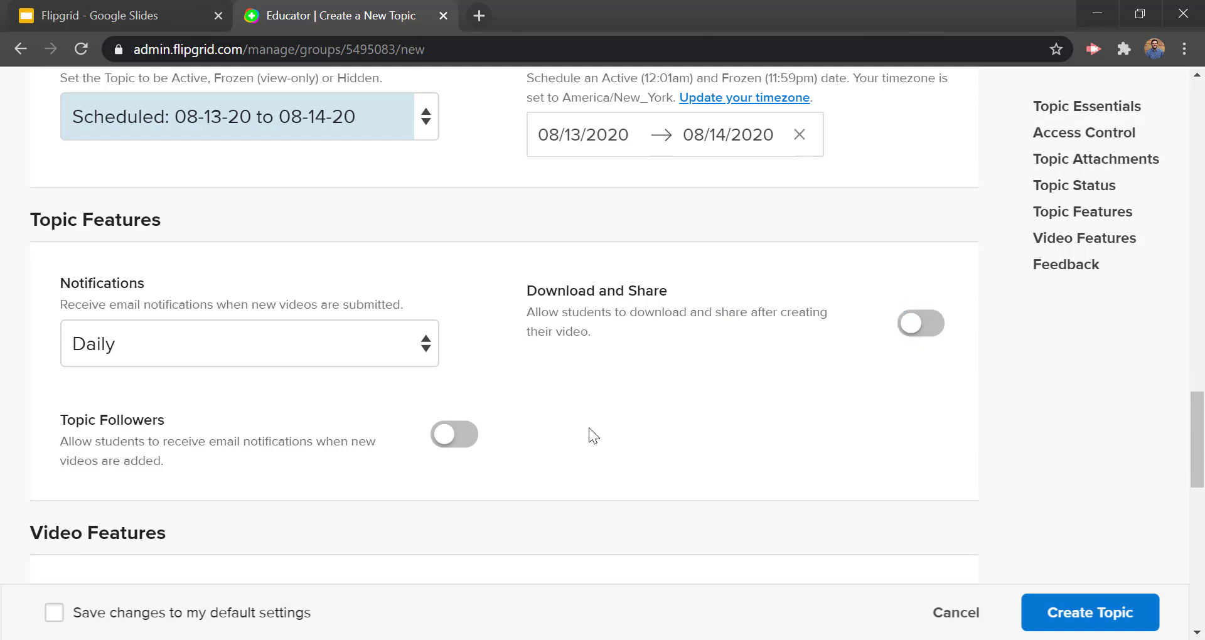
scroll(70, 382, "down", 6)
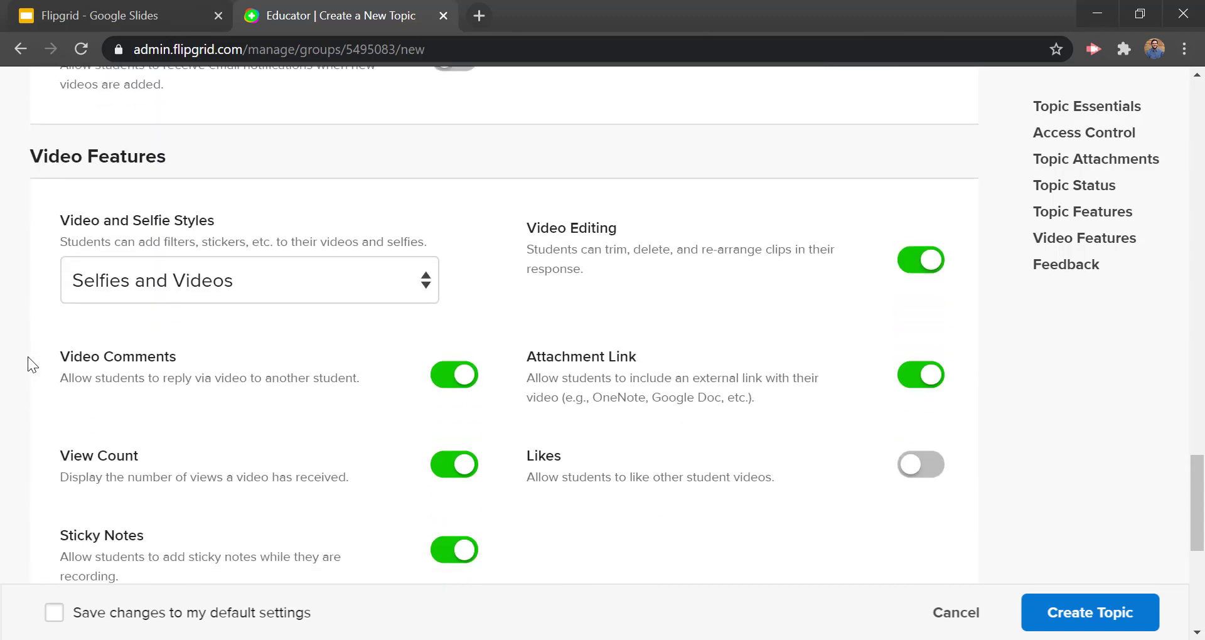
Step: Under Video Features, switch the Feedback option from Basic to Custom Feedback
scroll(27, 356, "down", 2)
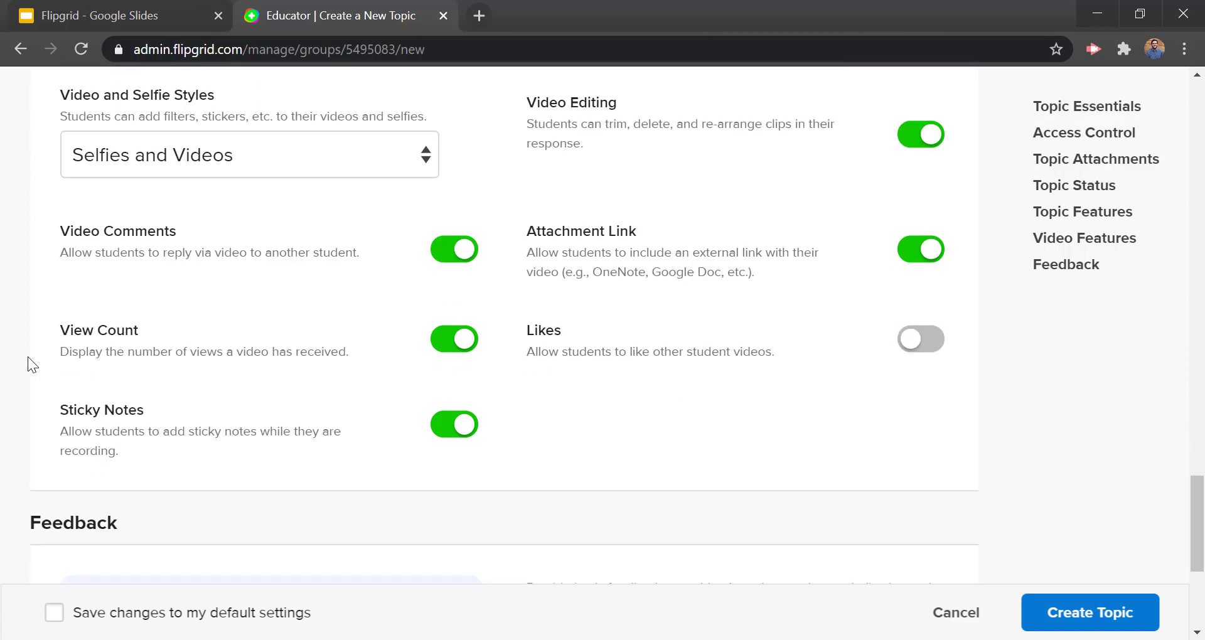
scroll(28, 356, "up", 2)
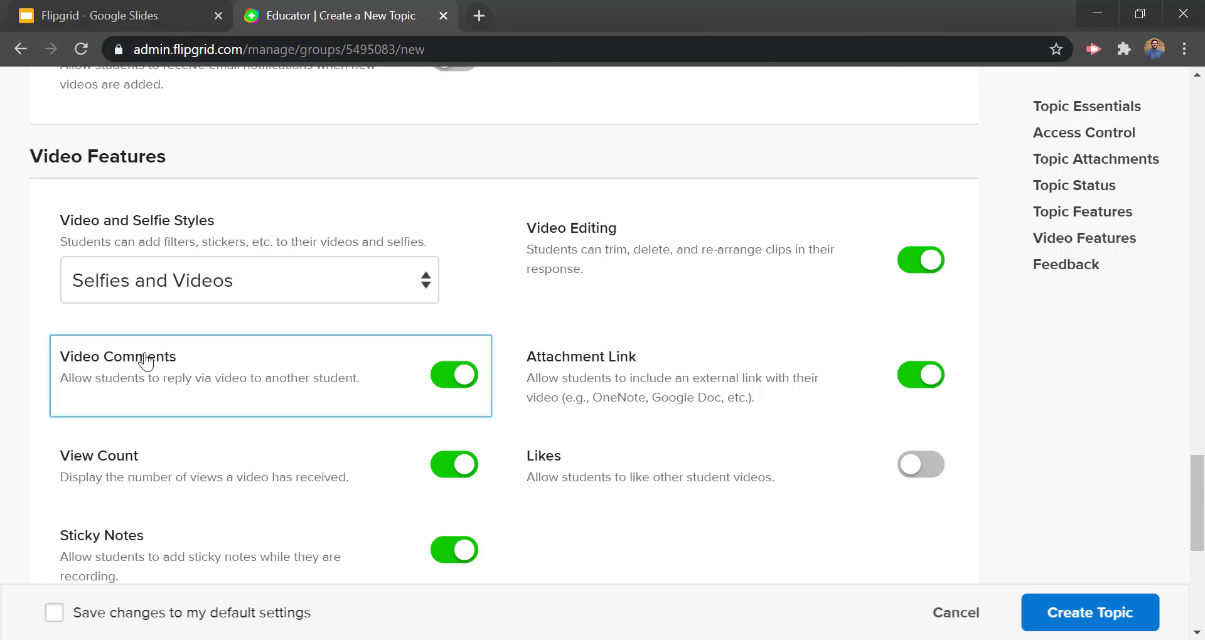
scroll(35, 309, "down", 6)
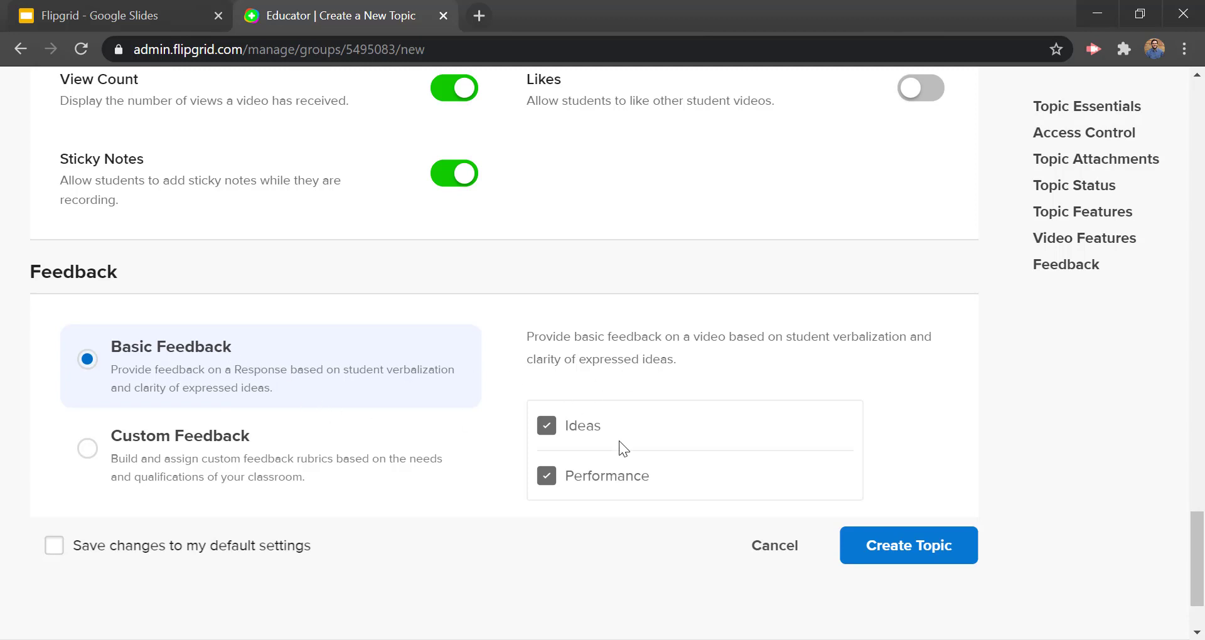
left_click(191, 457)
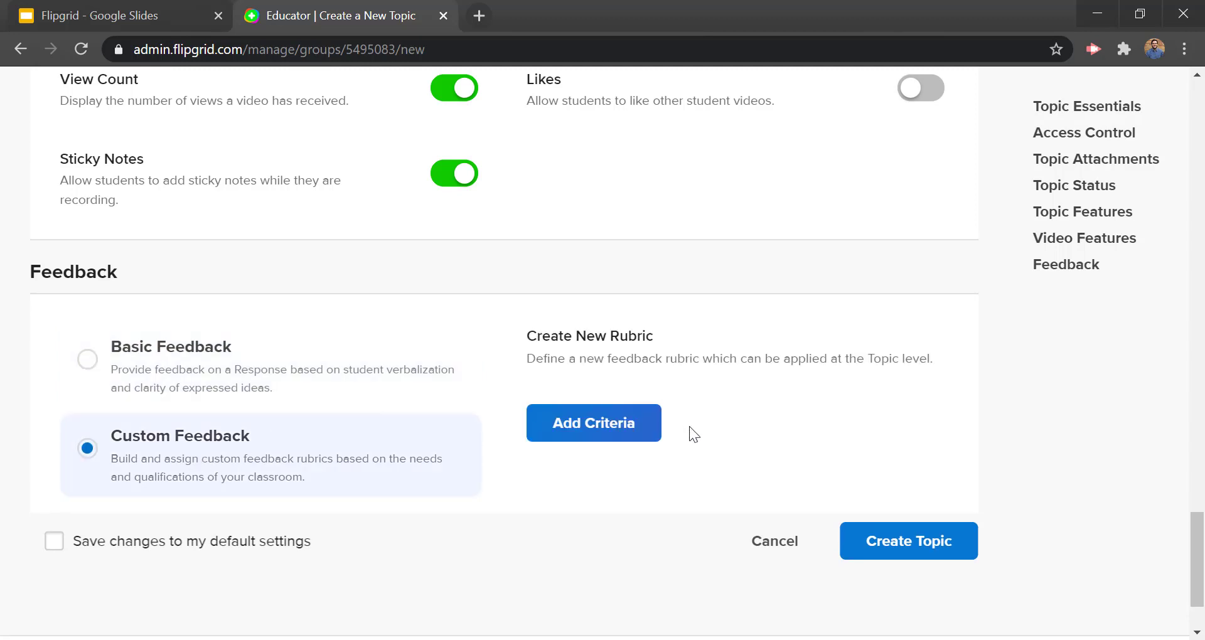
scroll(705, 443, "up", 15)
Step: Turn on Video Moderation for the Cells topic
scroll(738, 493, "up", 12)
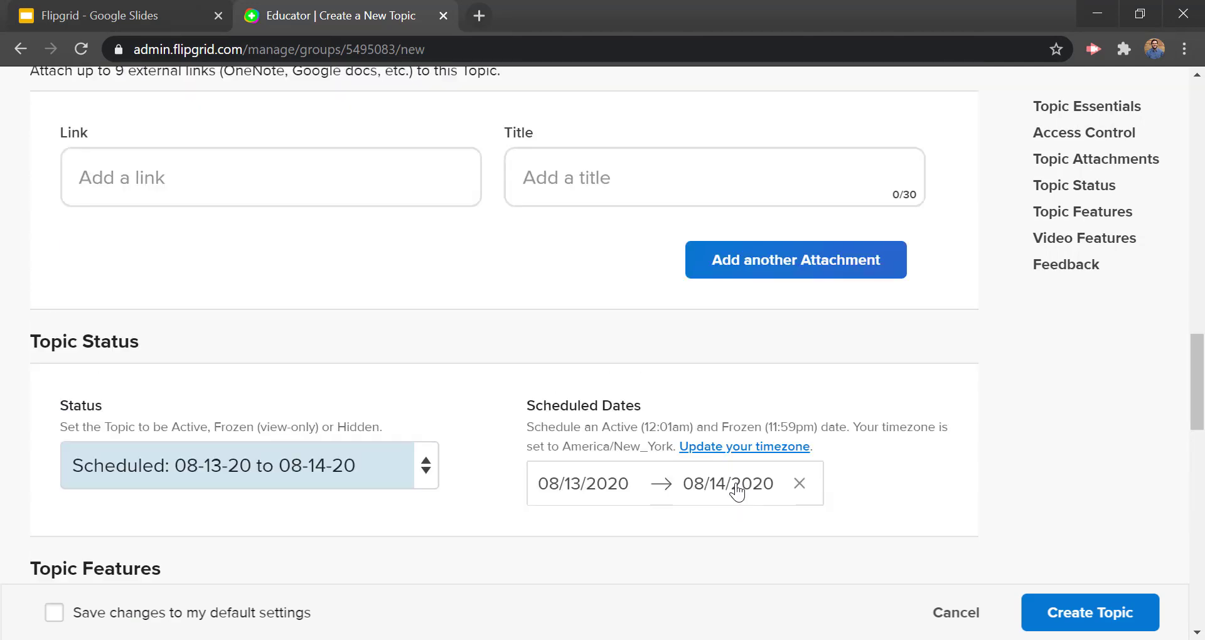
scroll(736, 483, "up", 10)
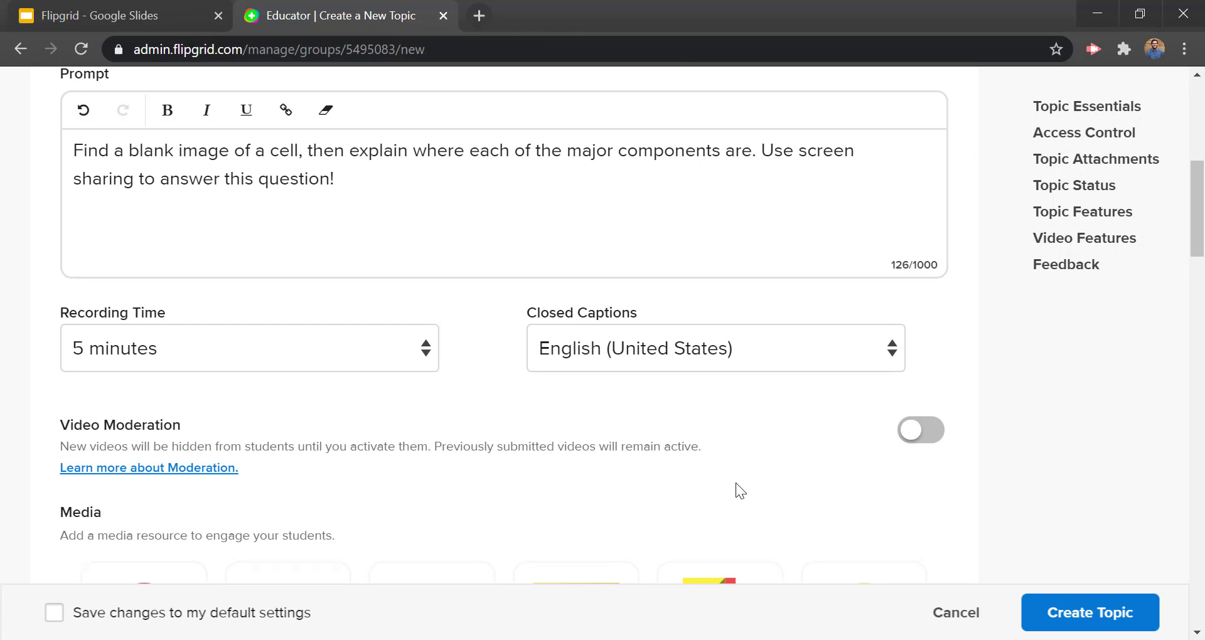
left_click(914, 439)
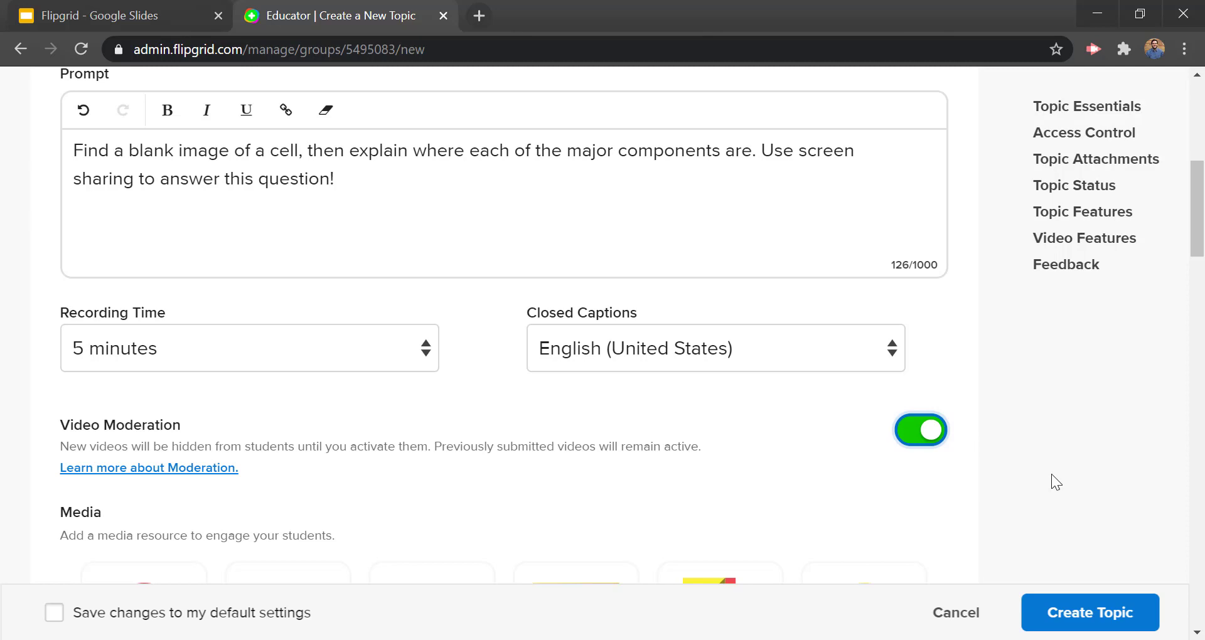
Step: Set the topic status back to Active, starting 08/12/2020 with no end date
scroll(1052, 474, "down", 15)
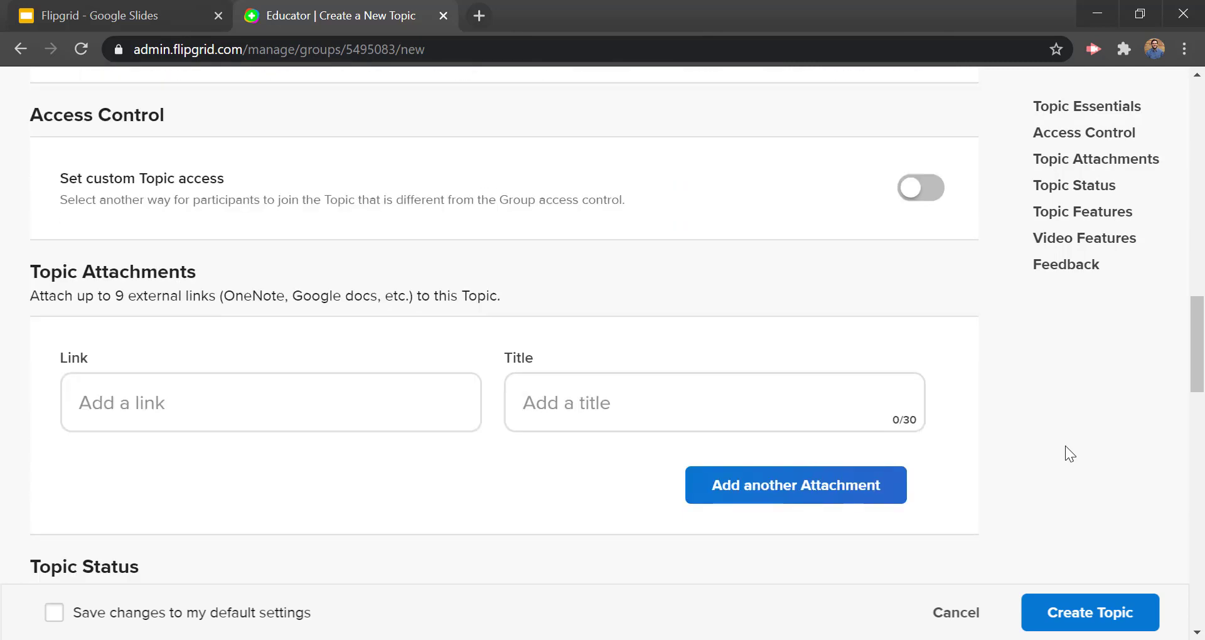
scroll(1060, 441, "down", 4)
left_click(410, 242)
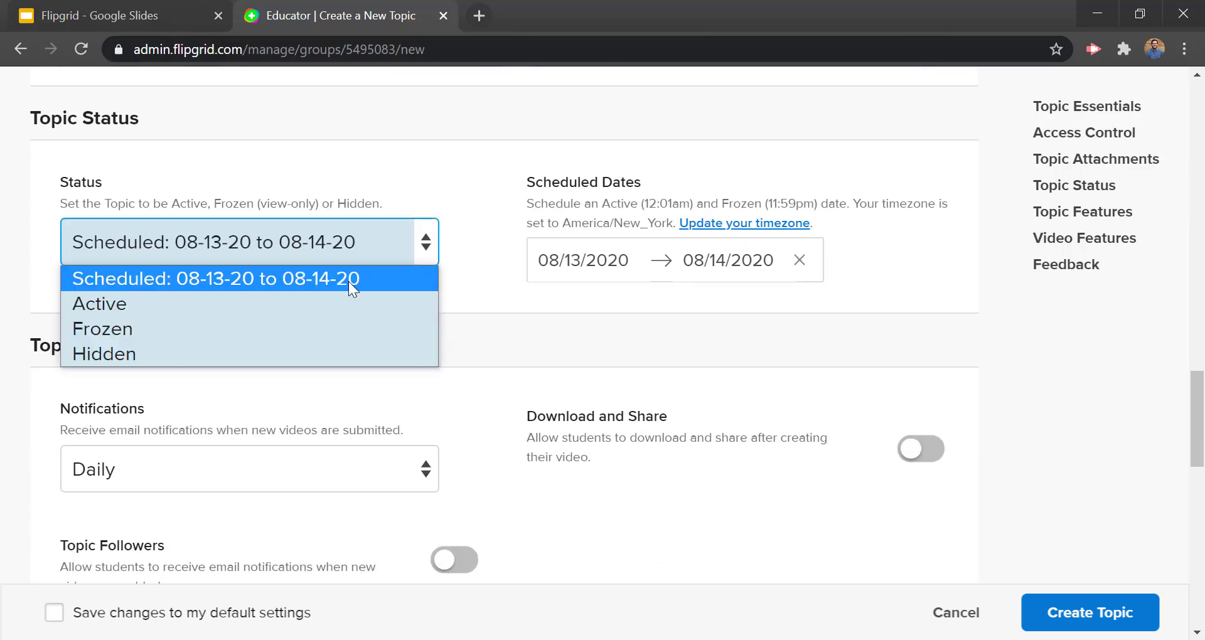
left_click(239, 304)
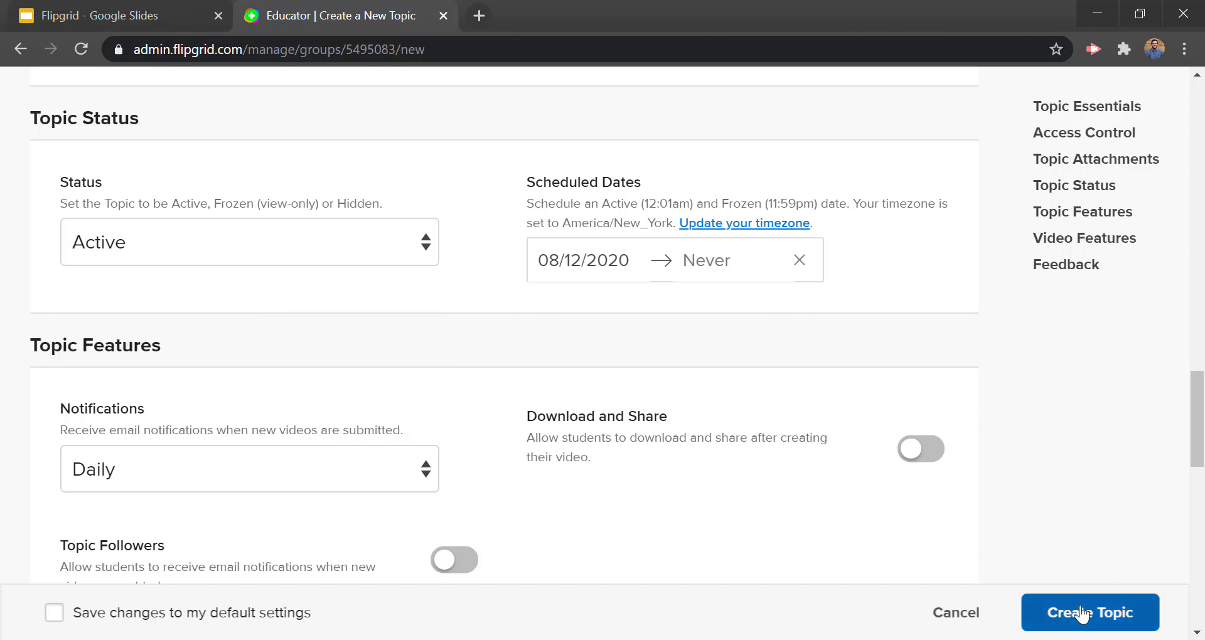
Step: Create the Cells topic, dismiss its share notice, and advance the slides to slide 9
left_click(1096, 626)
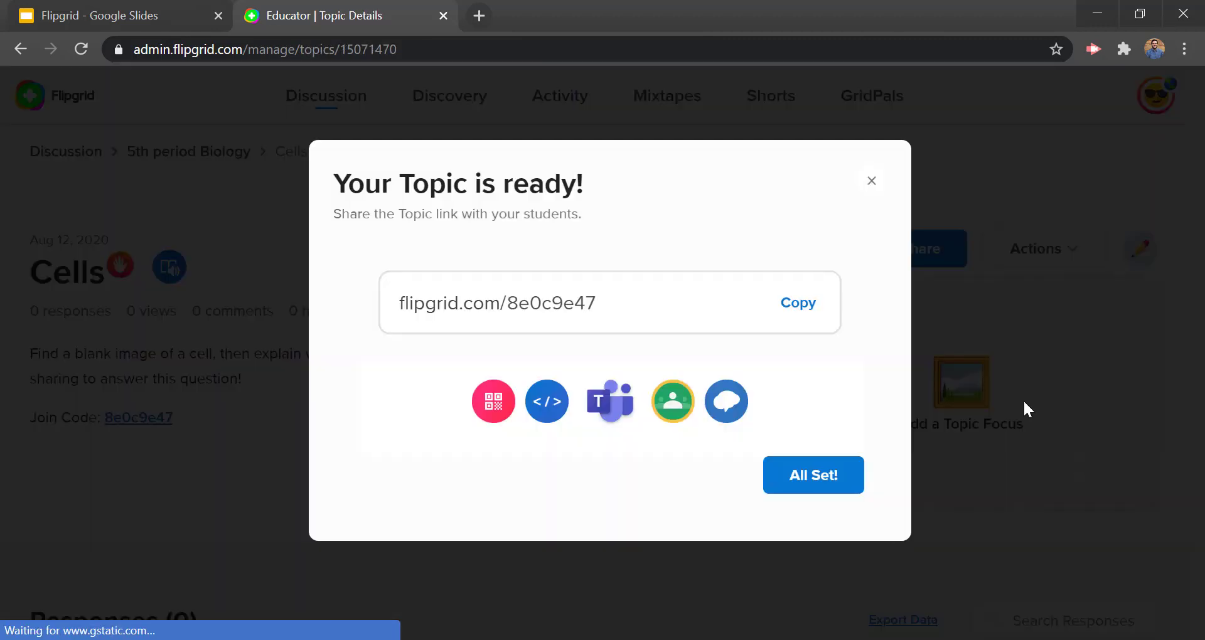
left_click_drag(405, 304, 624, 315)
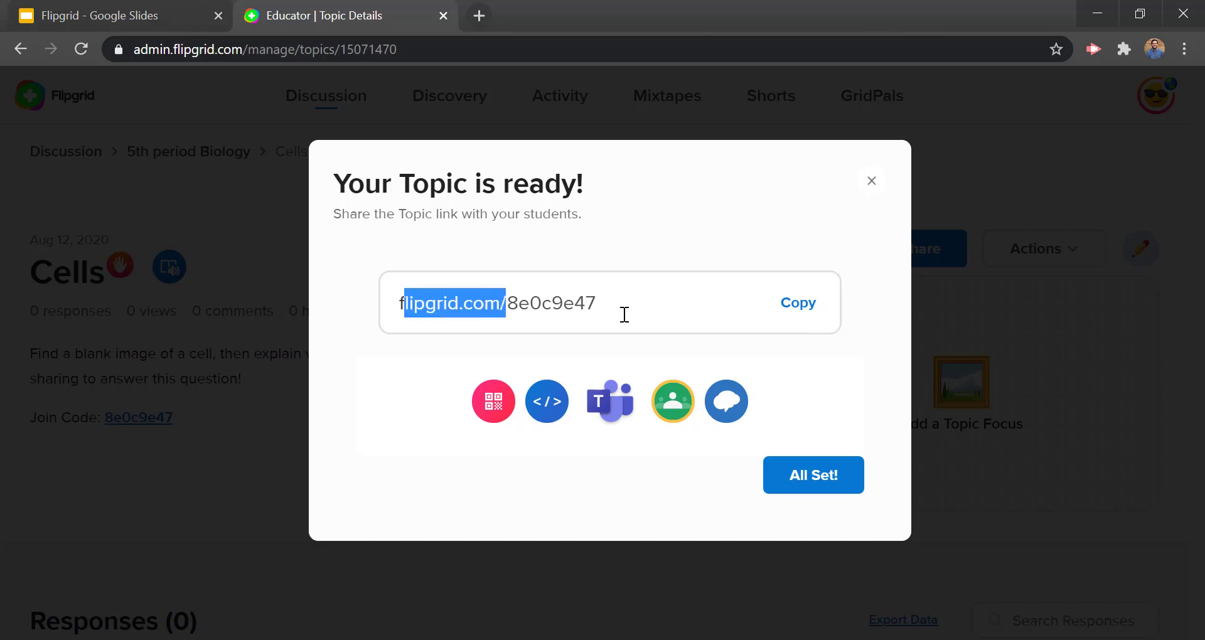
left_click(849, 264)
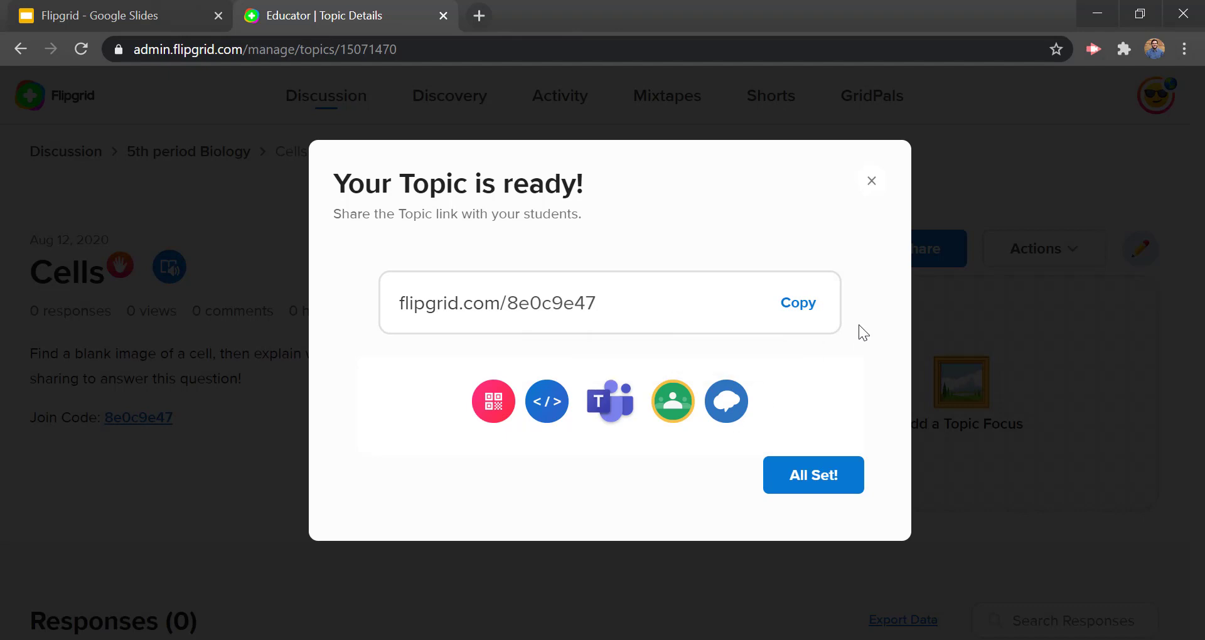
left_click(811, 475)
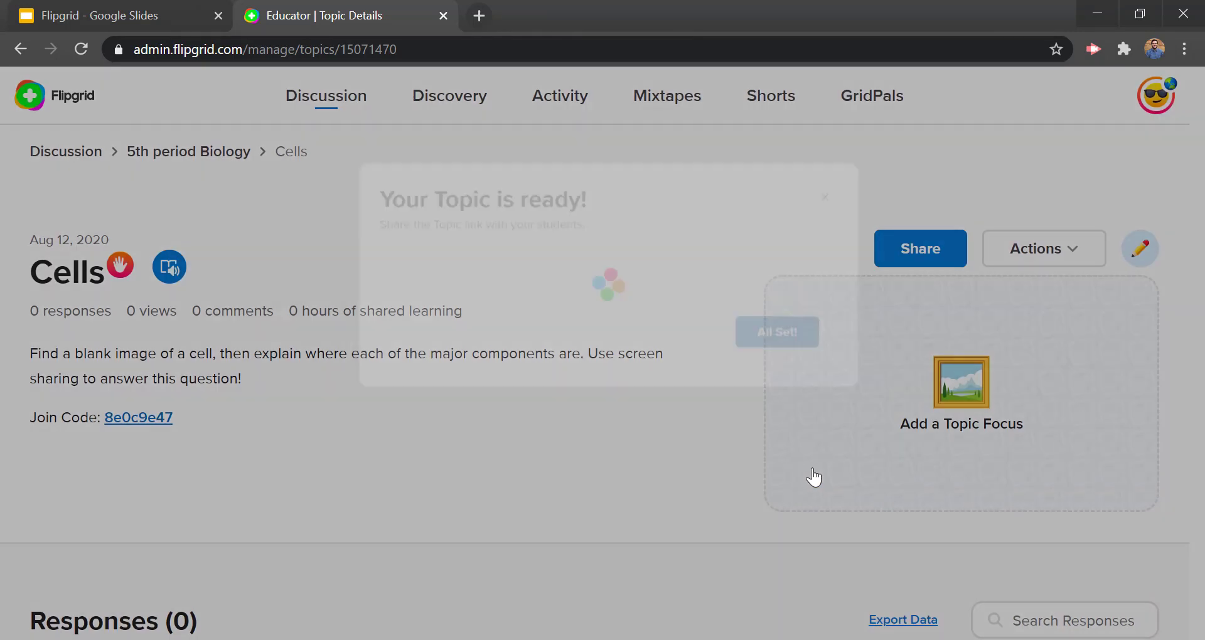
left_click(169, 19)
left_click(308, 311)
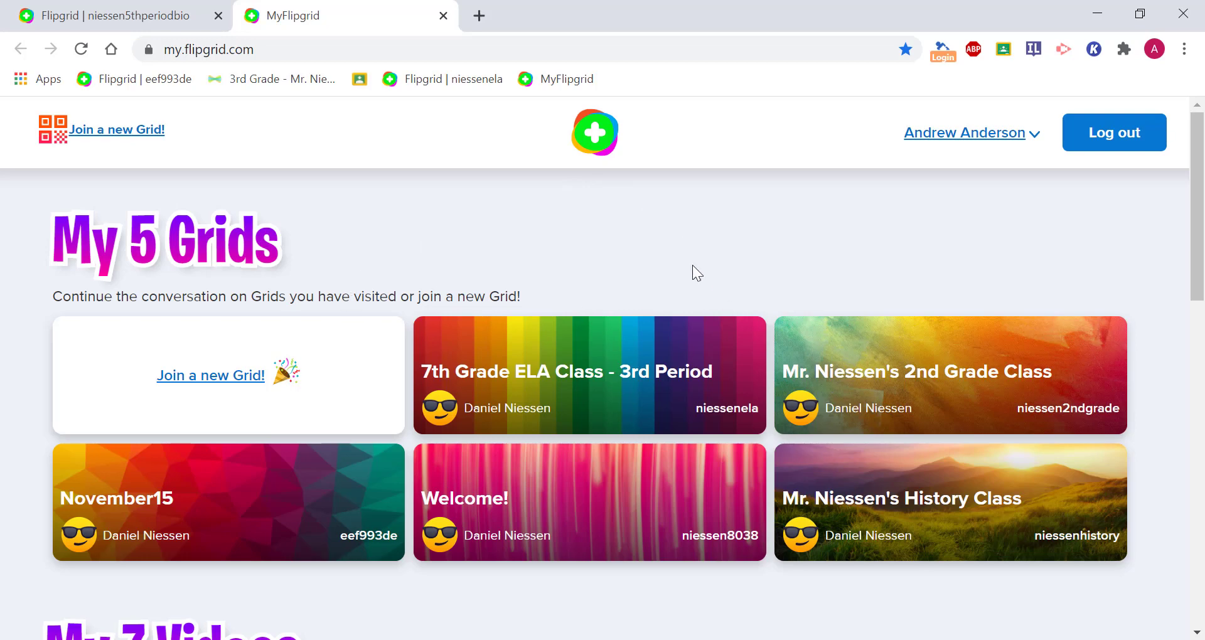
Step: Reload the students' 5th period Biology page to pick up the new topic
scroll(247, 254, "down", 2)
scroll(333, 274, "up", 2)
scroll(260, 27, "down", 4)
scroll(261, 235, "down", 1)
left_click(134, 12)
scroll(141, 330, "down", 1)
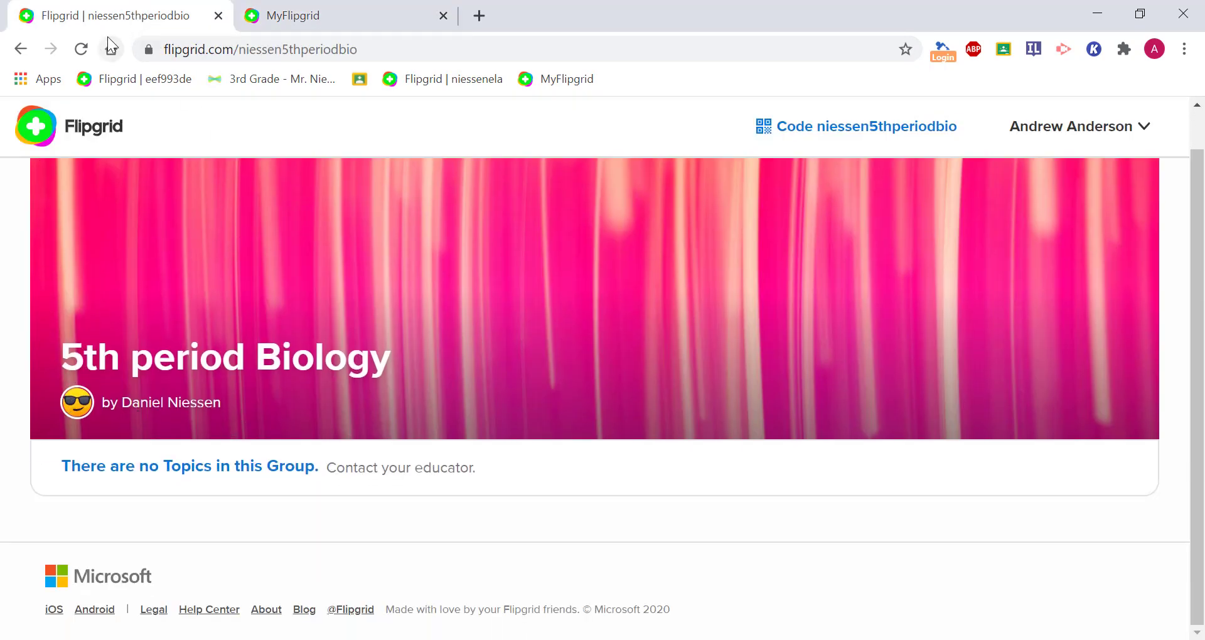
left_click(81, 48)
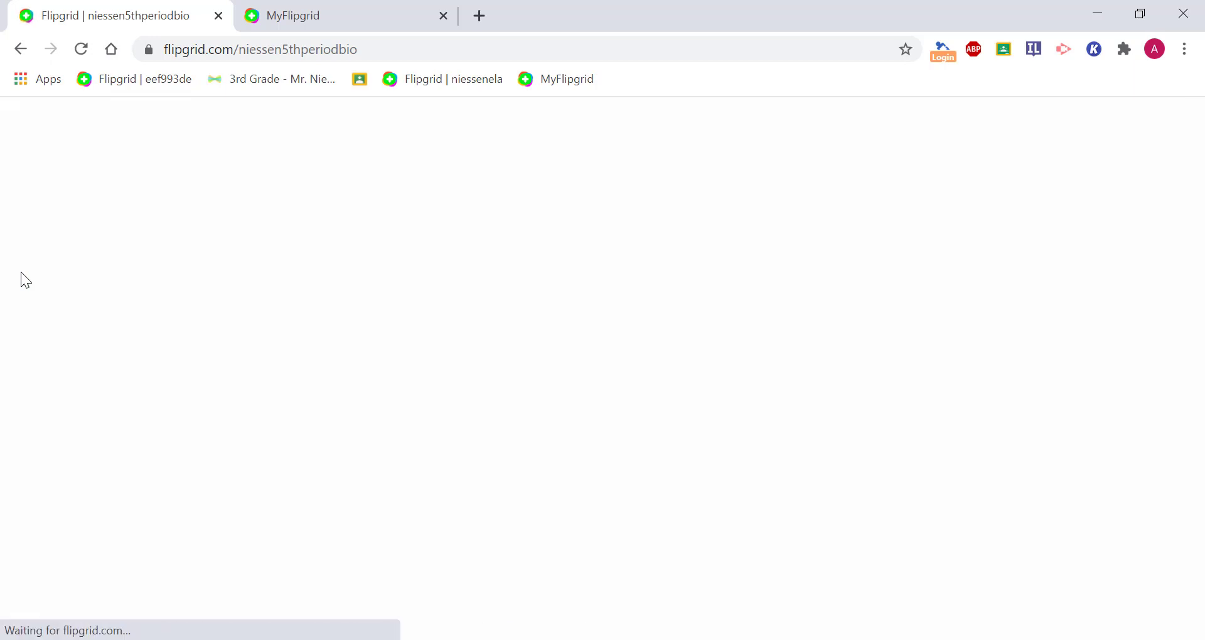
Step: Find the Cells topic with 0 Responses and highlight its instructions
scroll(20, 272, "down", 4)
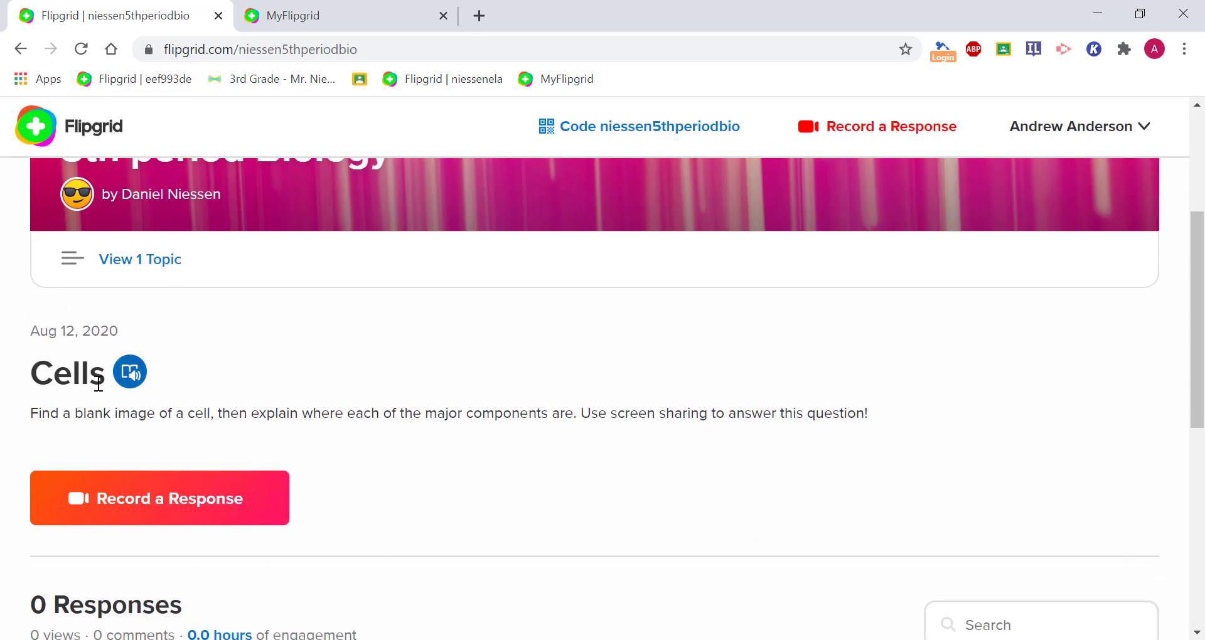
scroll(188, 351, "down", 4)
scroll(314, 274, "up", 2)
scroll(377, 282, "down", 6)
scroll(255, 434, "up", 5)
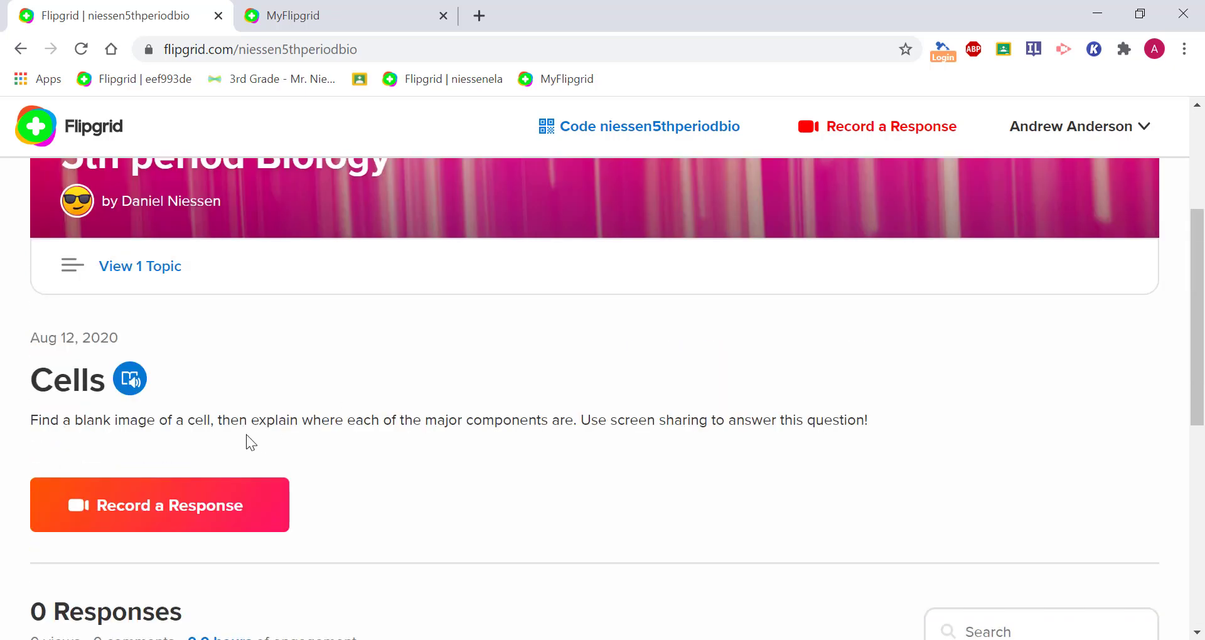
left_click_drag(239, 420, 30, 420)
left_click_drag(830, 396, 901, 418)
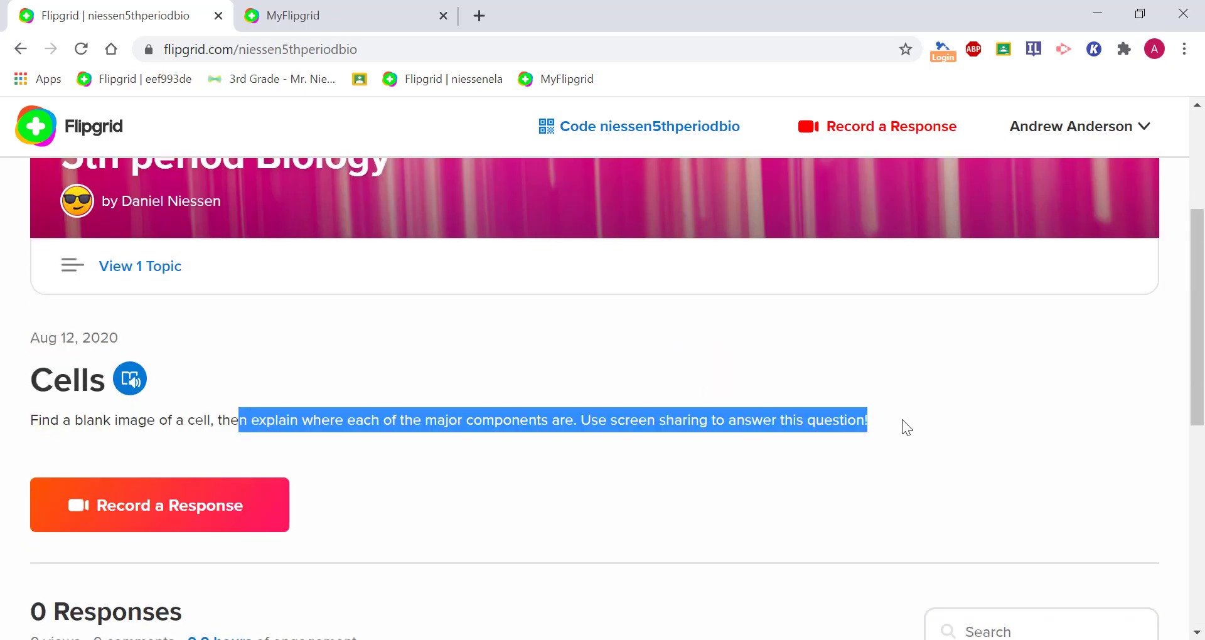
scroll(691, 421, "down", 6)
scroll(631, 431, "up", 9)
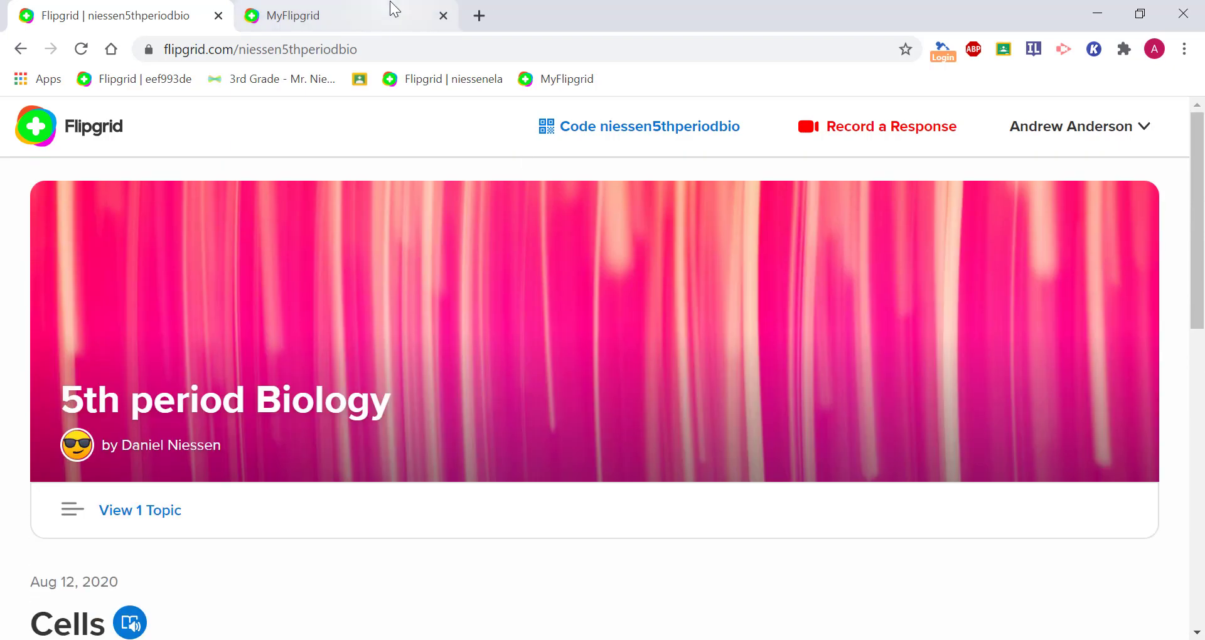
scroll(571, 361, "down", 4)
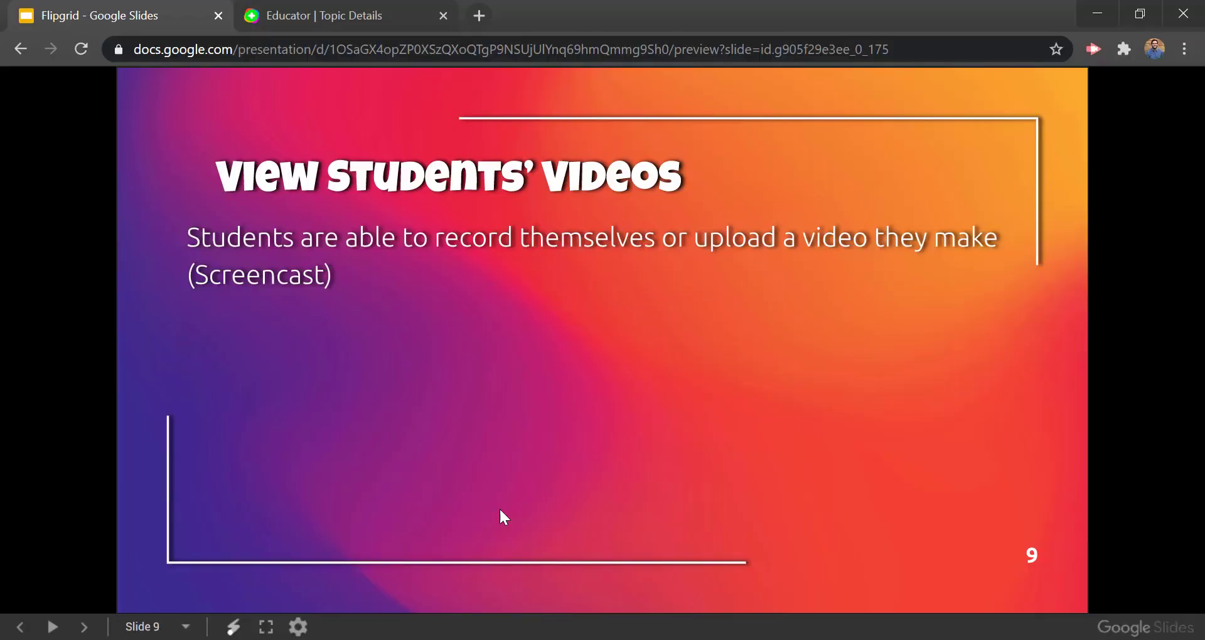
Step: Reveal slide 9's points on viewing each student's video and counting posted videos
left_click(254, 284)
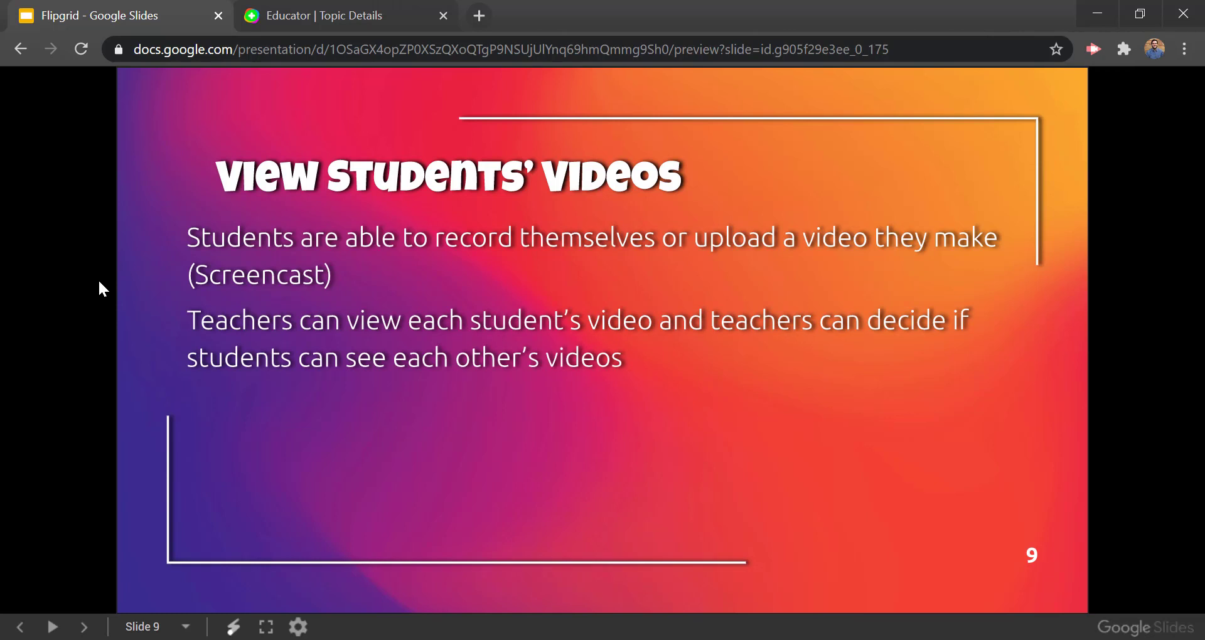
key("Right")
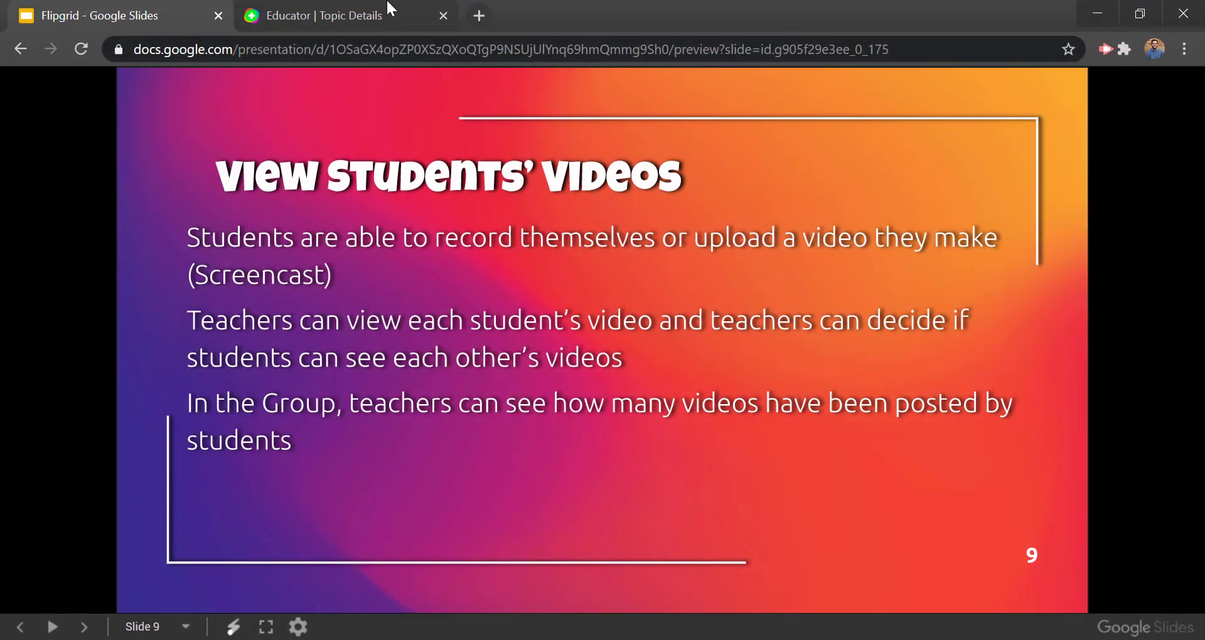
Step: Open the Cells topic from the 5th period Biology group in the educator view
left_click(391, 9)
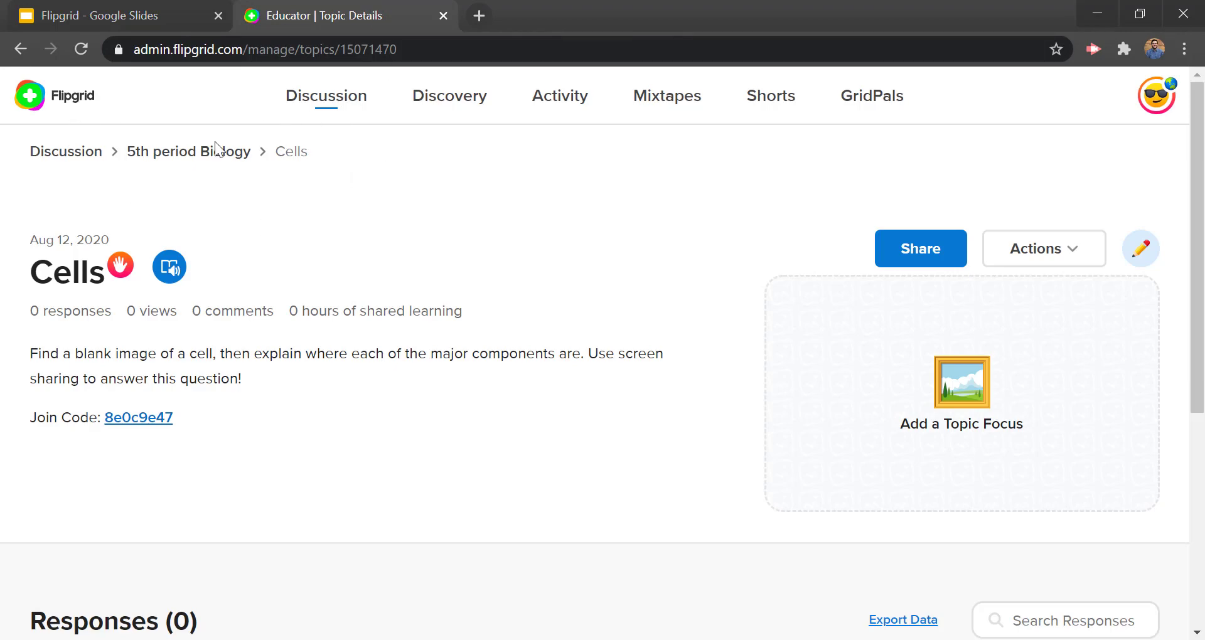
left_click(184, 151)
scroll(320, 181, "down", 6)
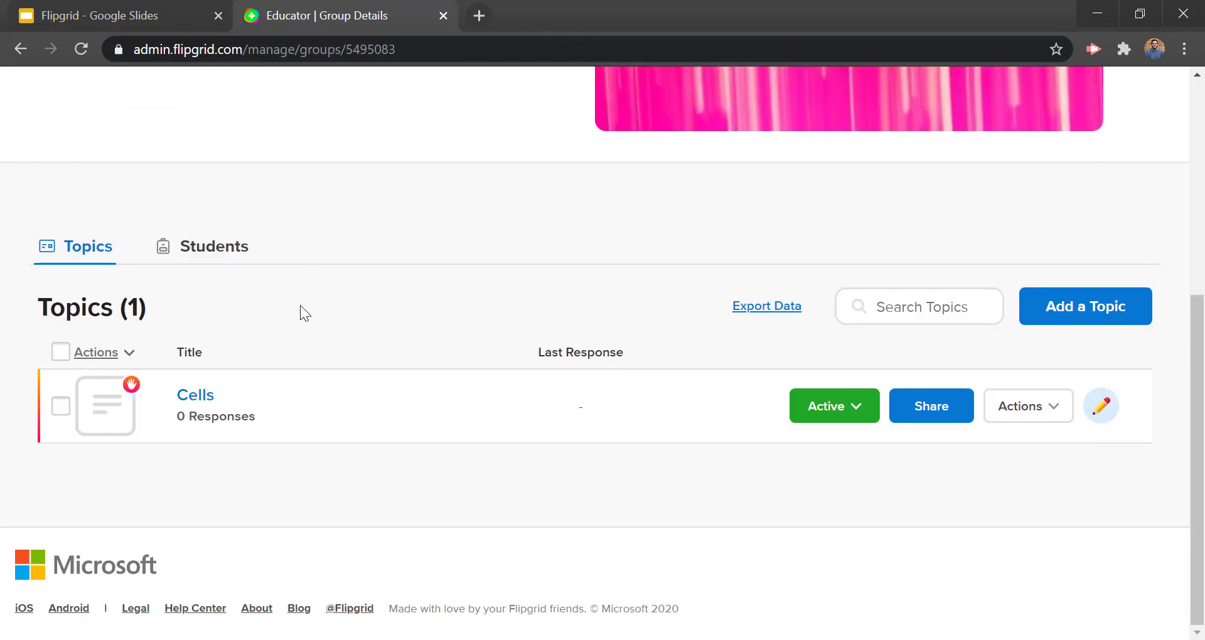
scroll(246, 278, "up", 5)
scroll(291, 237, "down", 5)
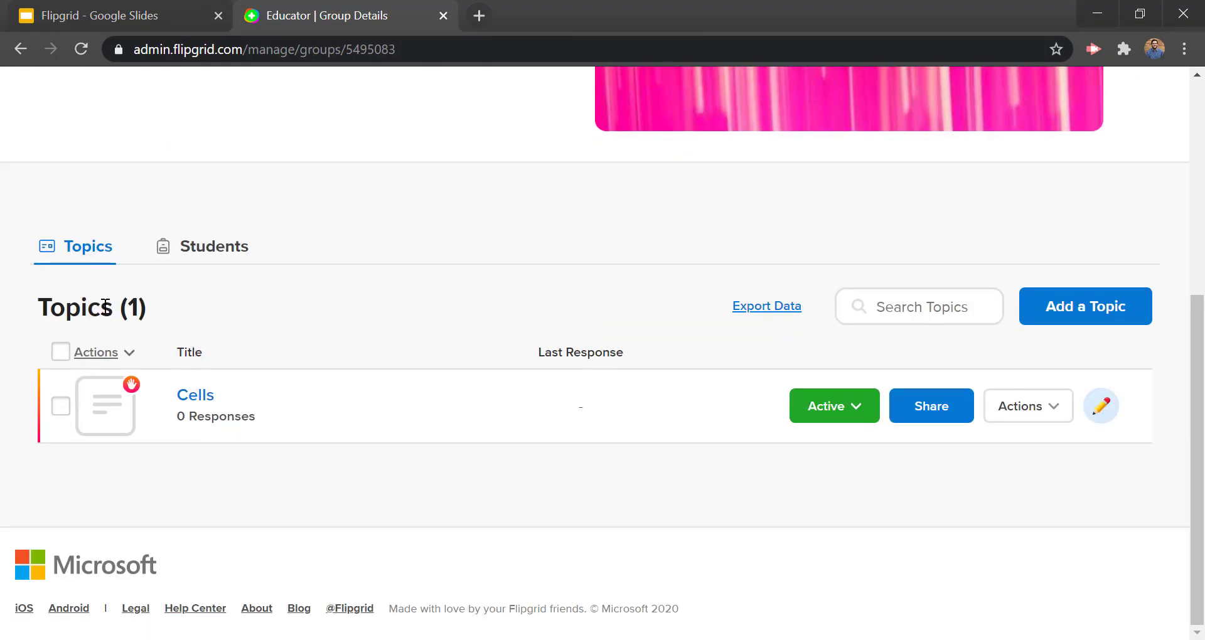
left_click(212, 396)
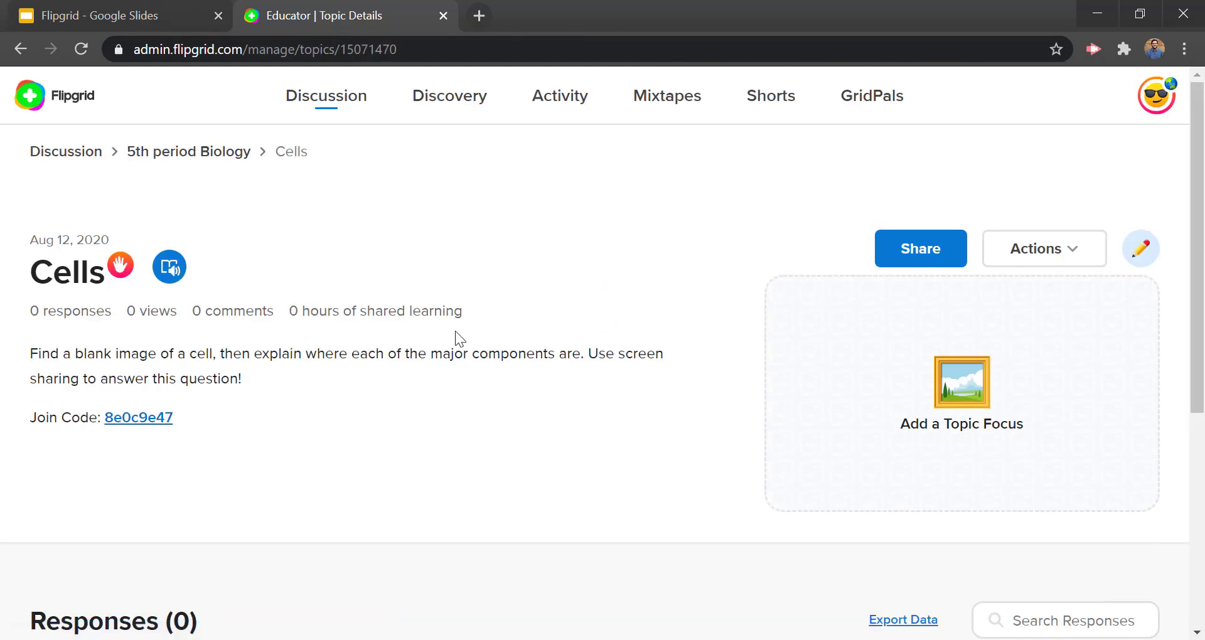
Step: Highlight the Responses count showing 0 responses
scroll(419, 265, "down", 6)
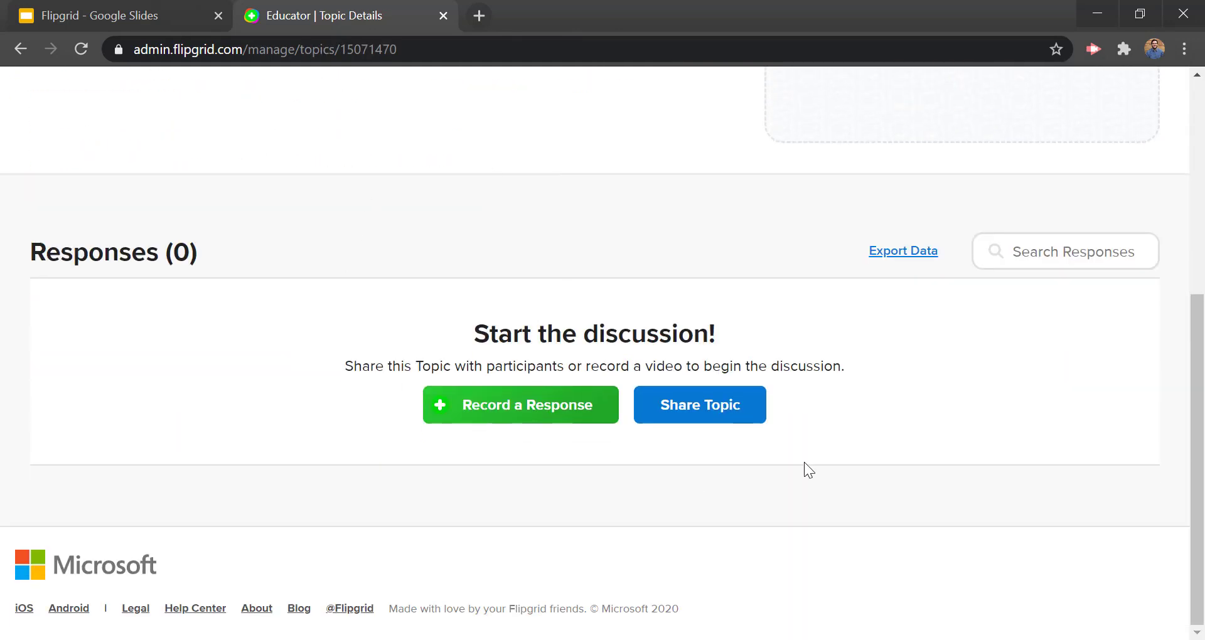
left_click_drag(174, 253, 29, 251)
left_click(201, 250)
double_click(182, 246)
scroll(193, 261, "up", 6)
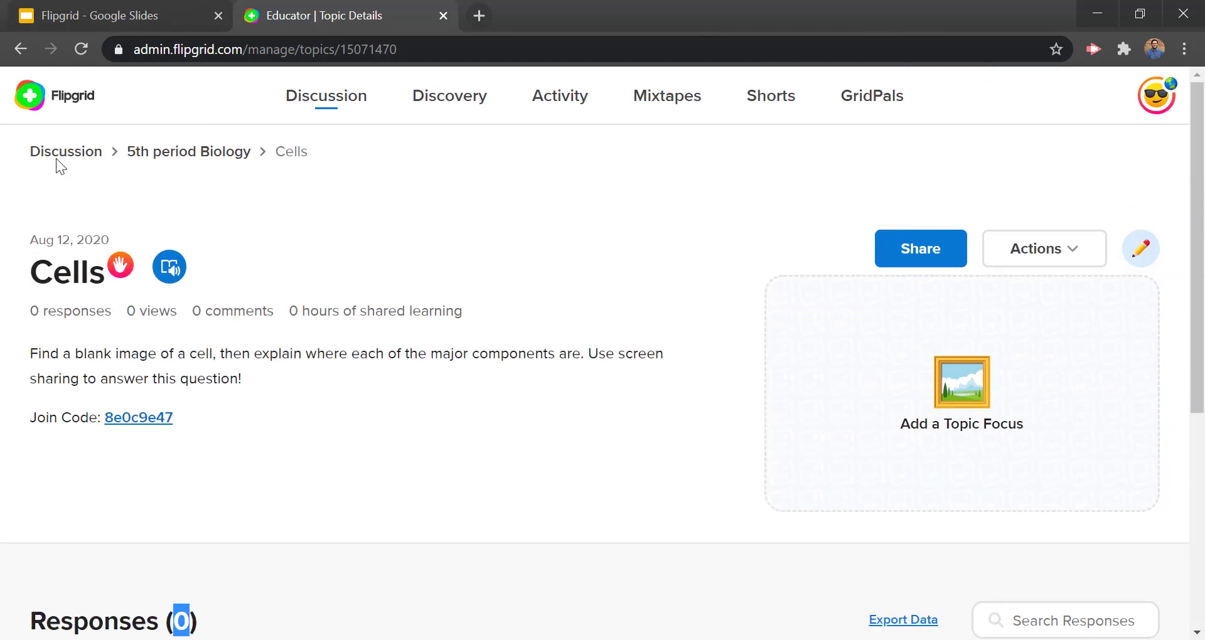
Step: Open the Welcome! group's 'How to Use Flipgrid inYour Teaching' topic
left_click(56, 155)
scroll(368, 236, "down", 4)
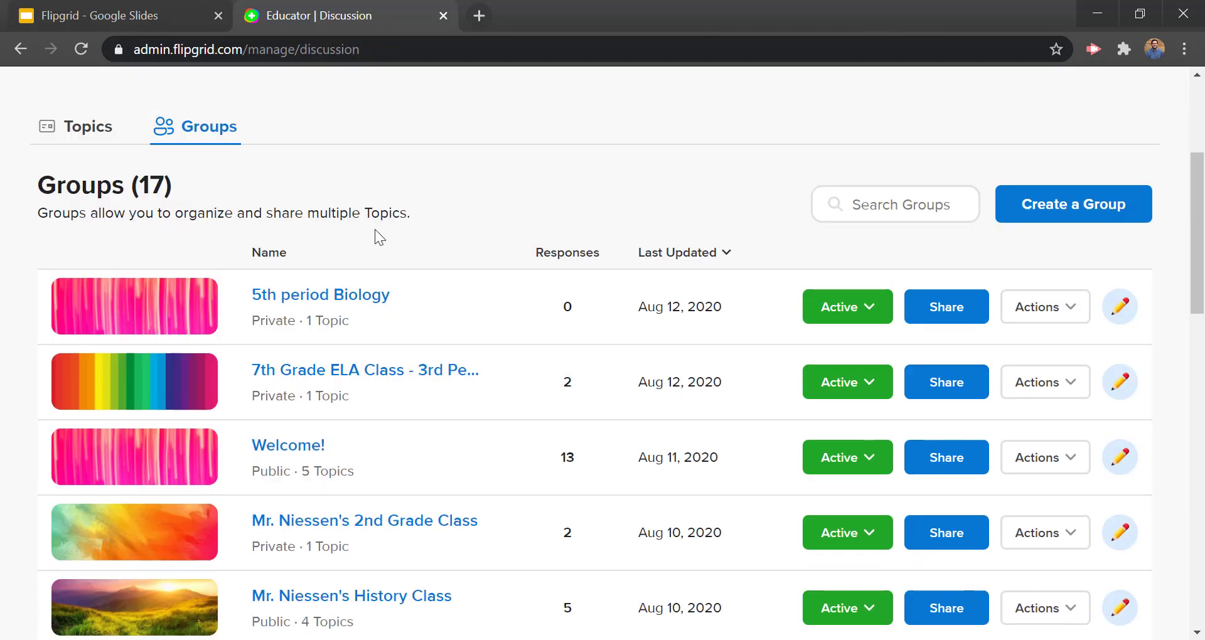
scroll(377, 245, "down", 4)
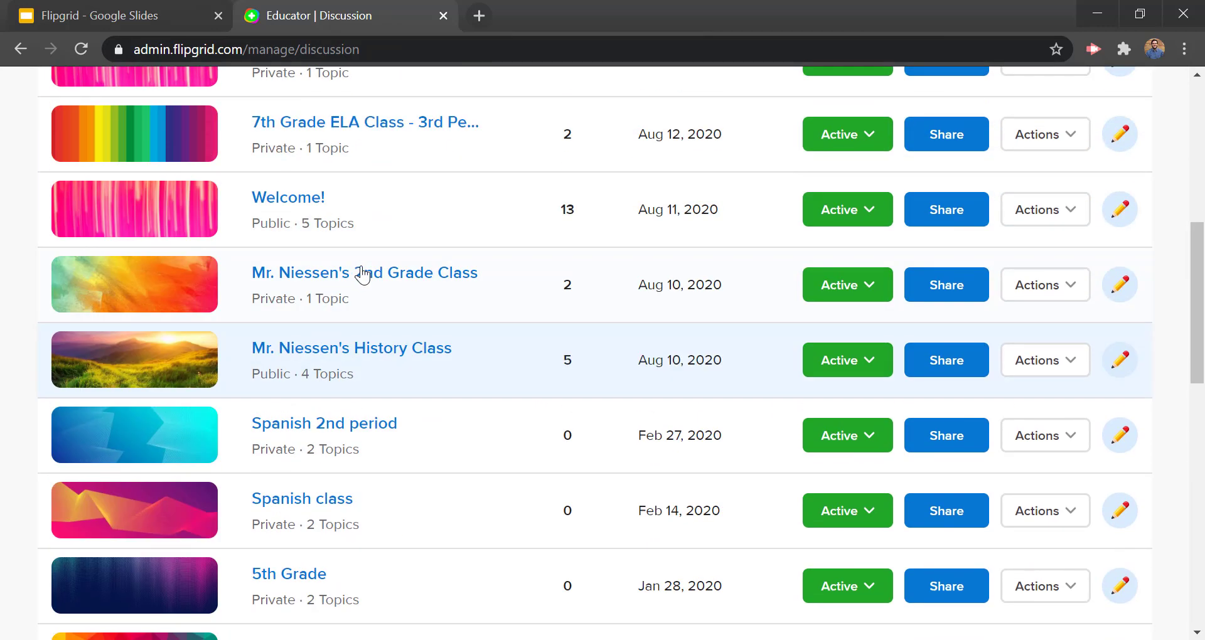
scroll(339, 295, "up", 2)
left_click(311, 324)
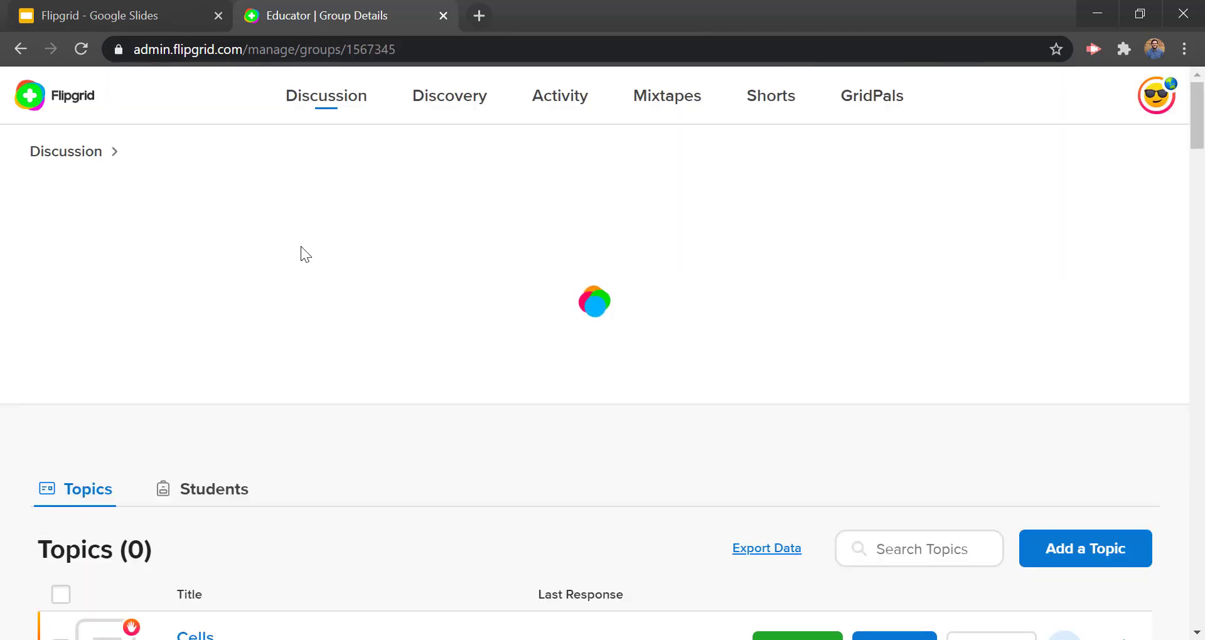
scroll(277, 247, "down", 7)
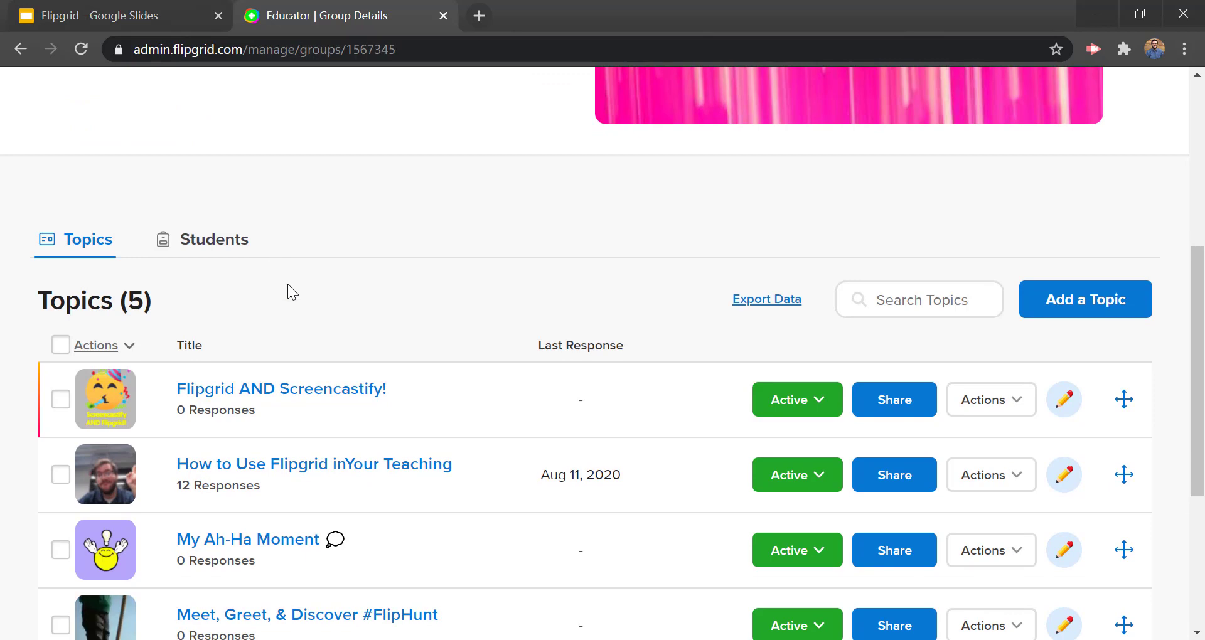
scroll(287, 285, "down", 2)
left_click(322, 342)
Step: Play a student's response video from the Responses list, then pause it
scroll(180, 285, "down", 4)
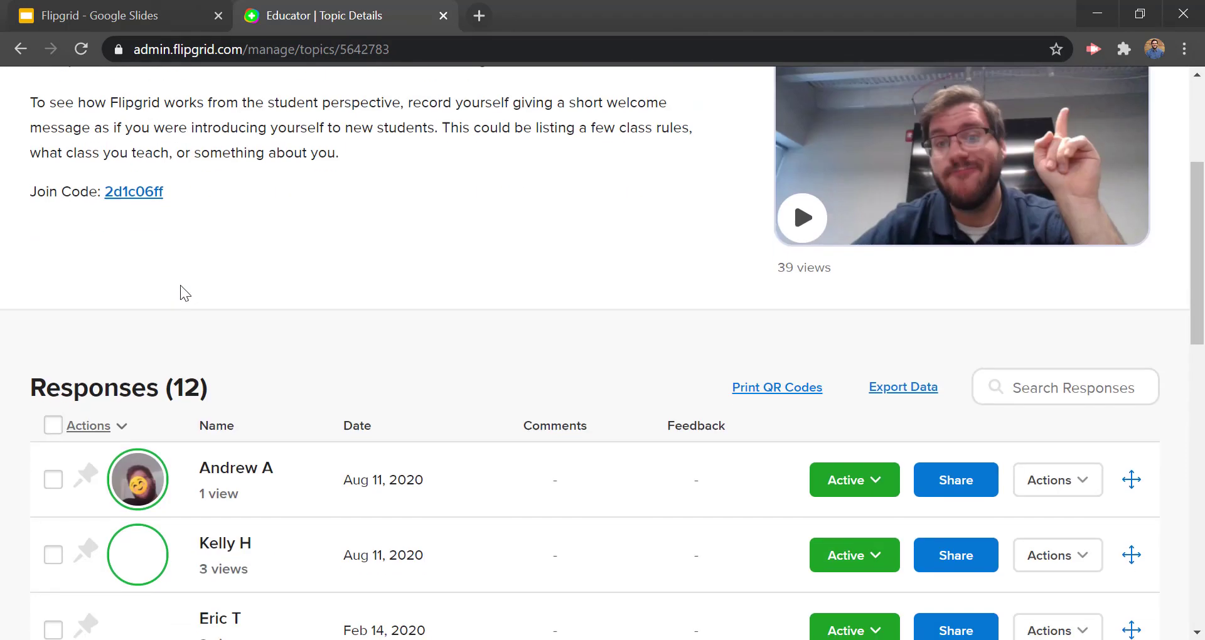
scroll(302, 348, "down", 10)
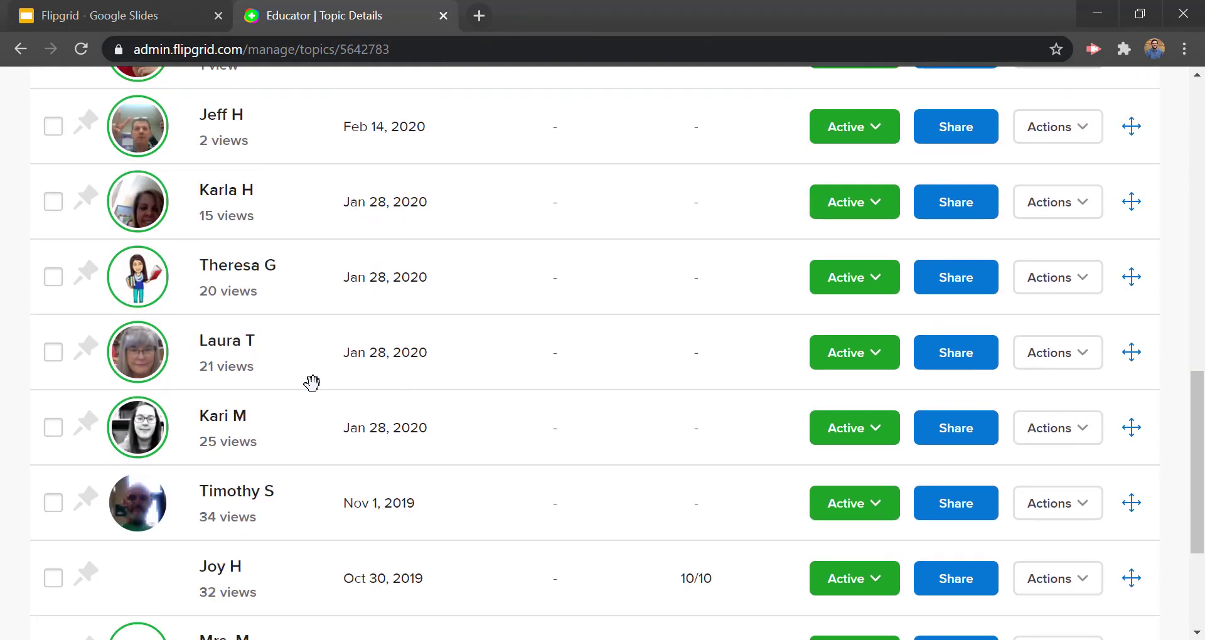
scroll(325, 477, "down", 3)
scroll(304, 452, "up", 9)
scroll(309, 448, "up", 8)
scroll(310, 449, "down", 4)
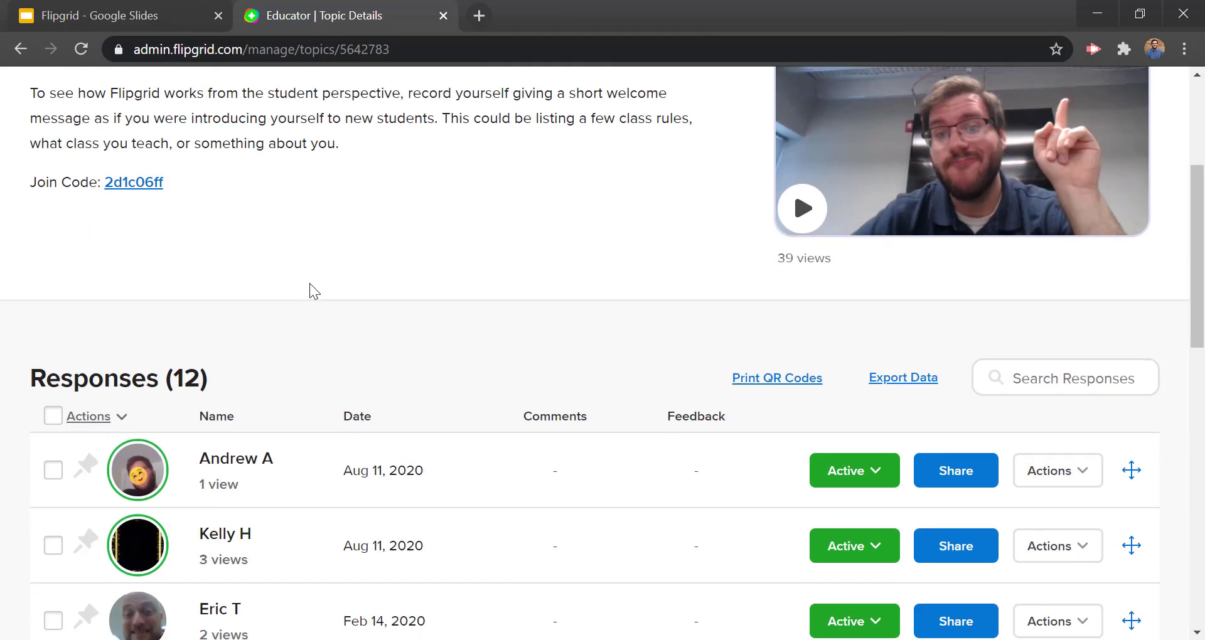
scroll(327, 226, "down", 2)
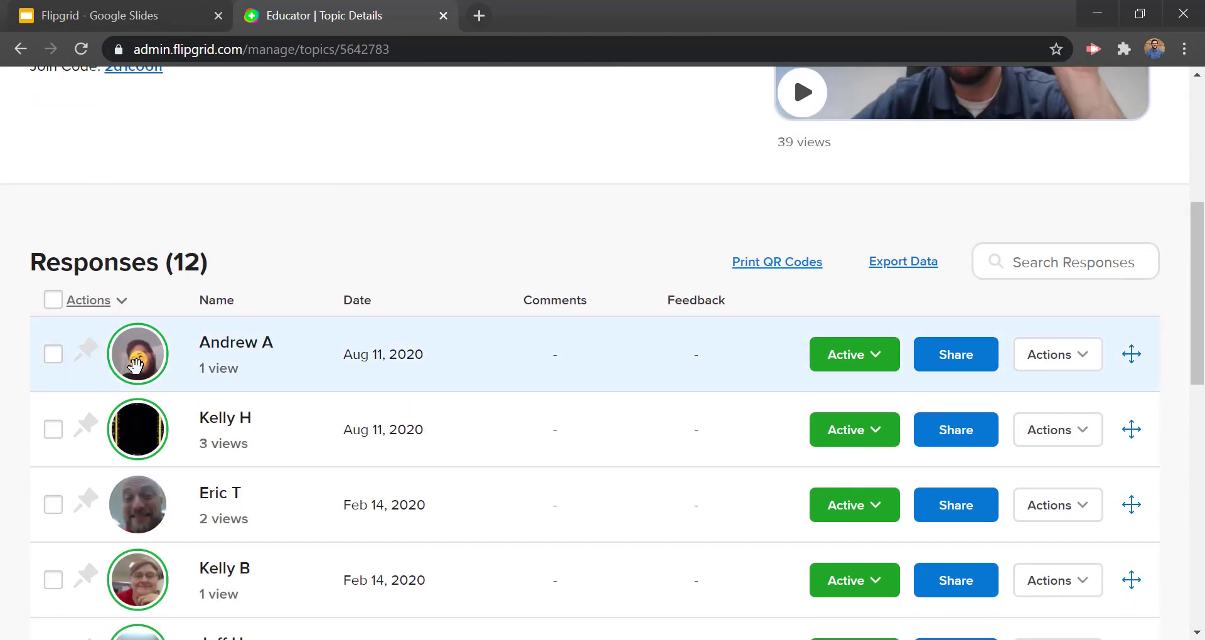
left_click(135, 361)
scroll(376, 387, "down", 2)
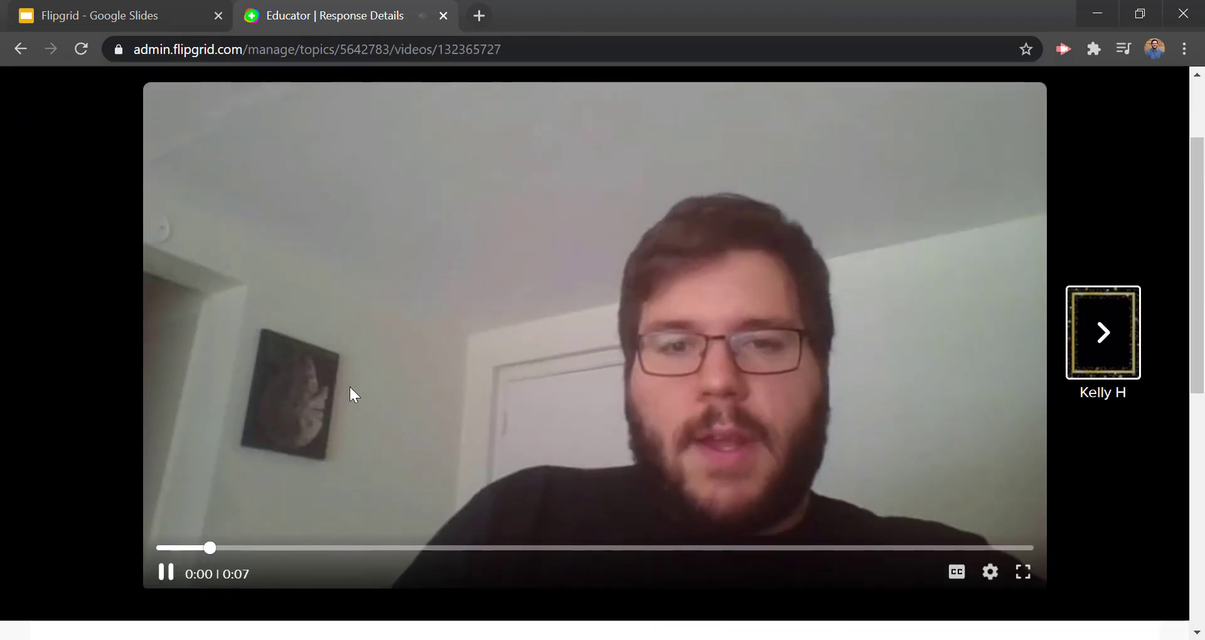
left_click(166, 575)
Step: Reveal slide 9's final point on finding students' videos
scroll(113, 398, "up", 2)
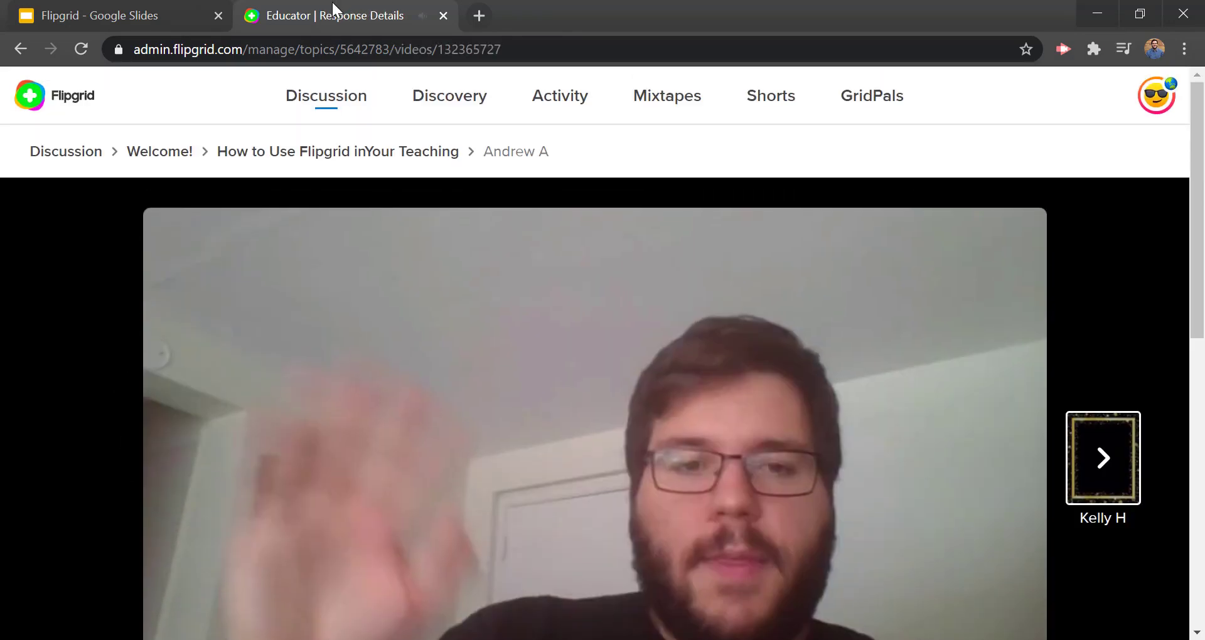
left_click(113, 8)
left_click(123, 291)
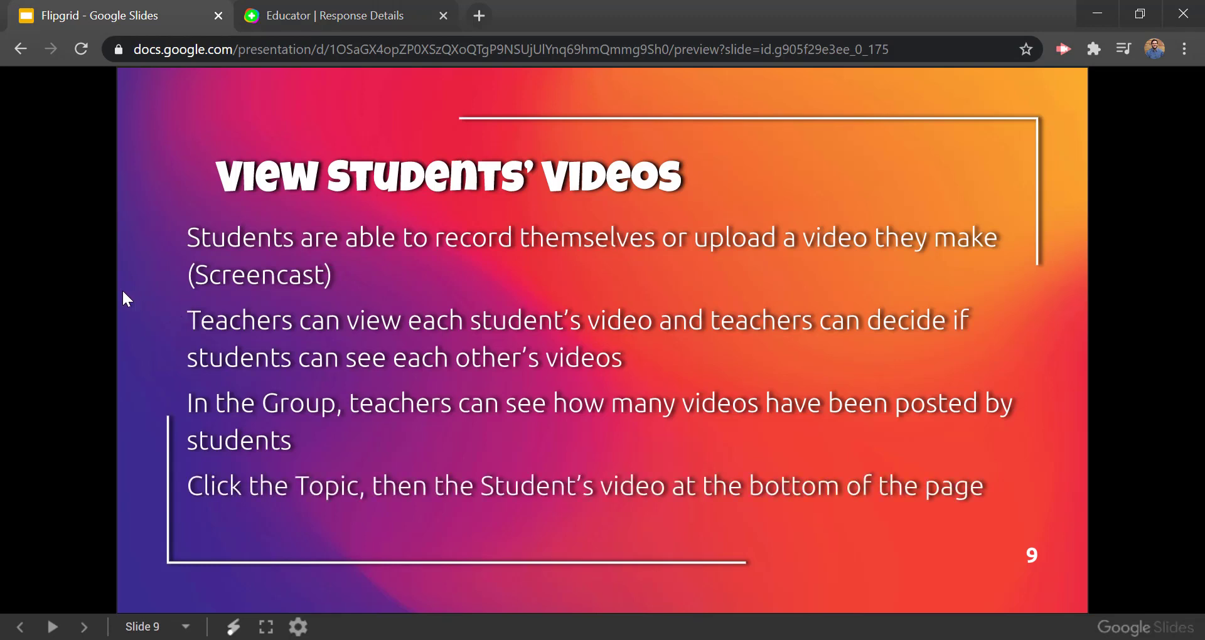
Step: Present slide 10's Guest Code, adding a CoPilot, and Allow help on a group points, then advance to slide 11
left_click(123, 291)
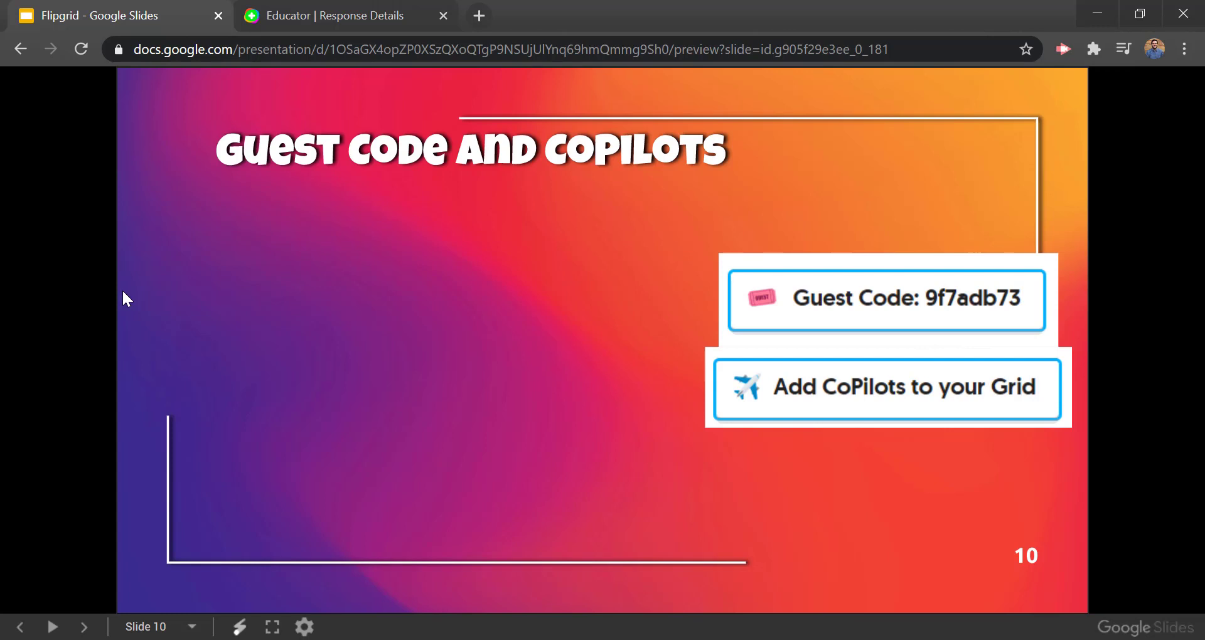
key("Right")
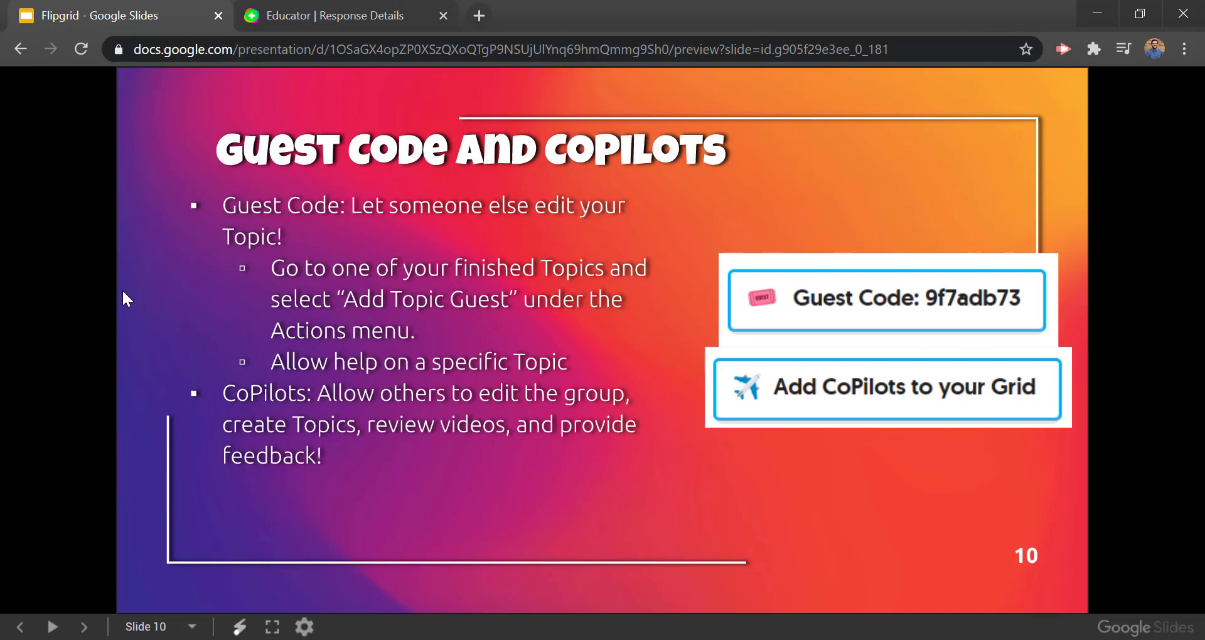
key("Right")
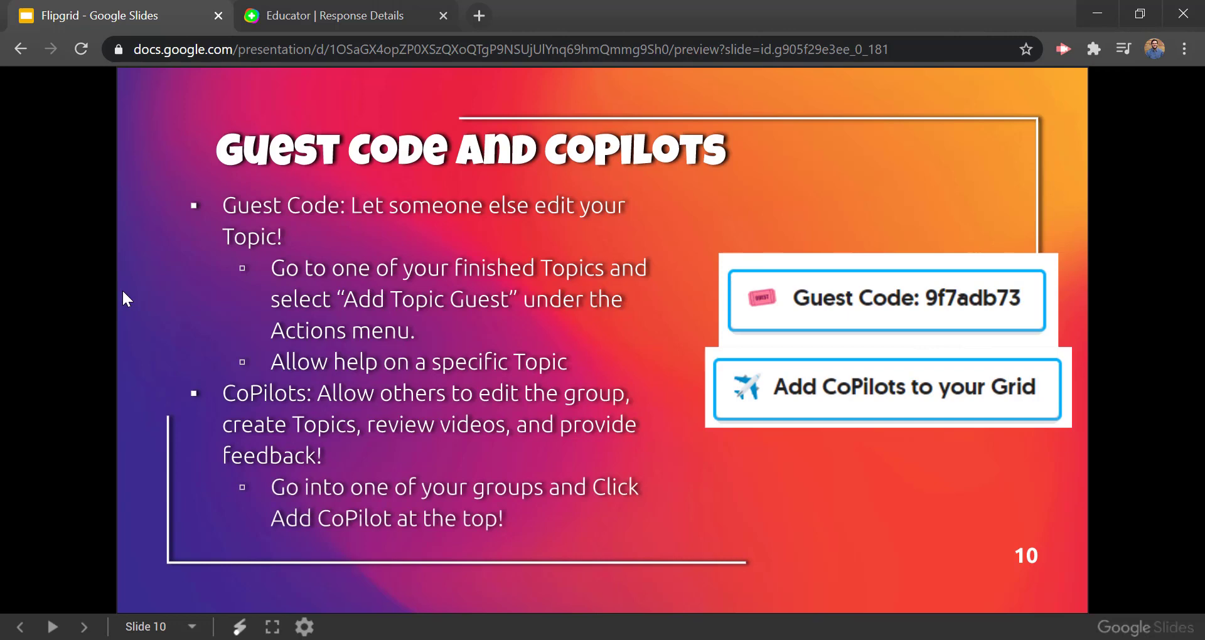
key("Right")
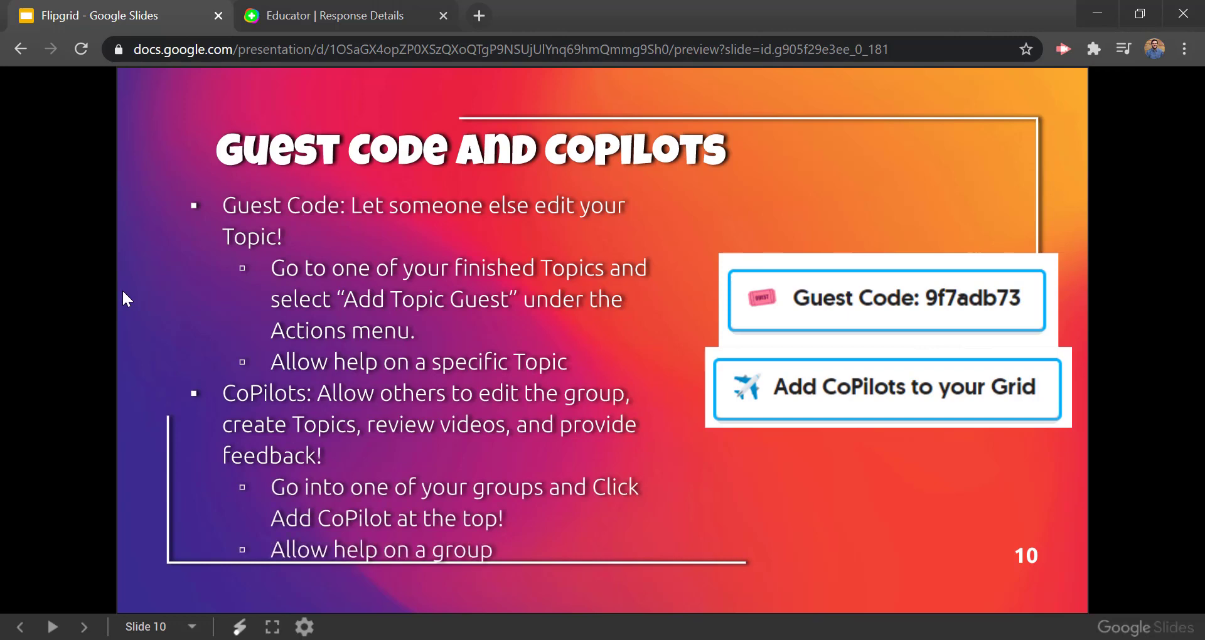
key("Right")
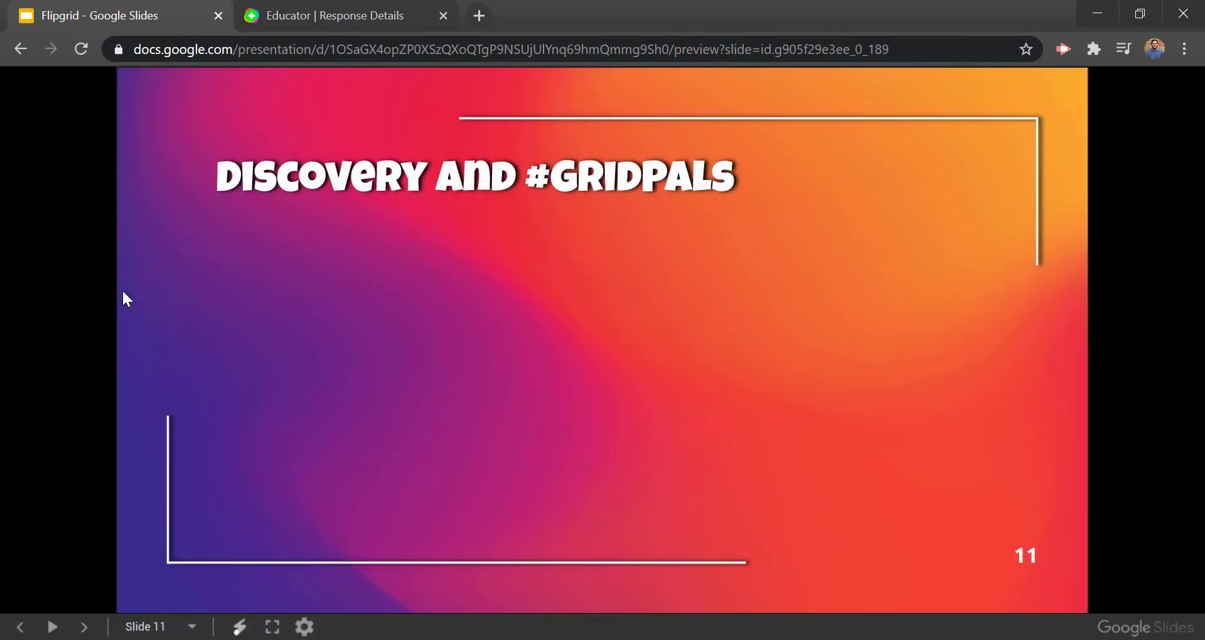
Step: Reveal slide 11's Discovery bullet and search-and-copy sub-point, then open Flipgrid's Discovery library
key("Right")
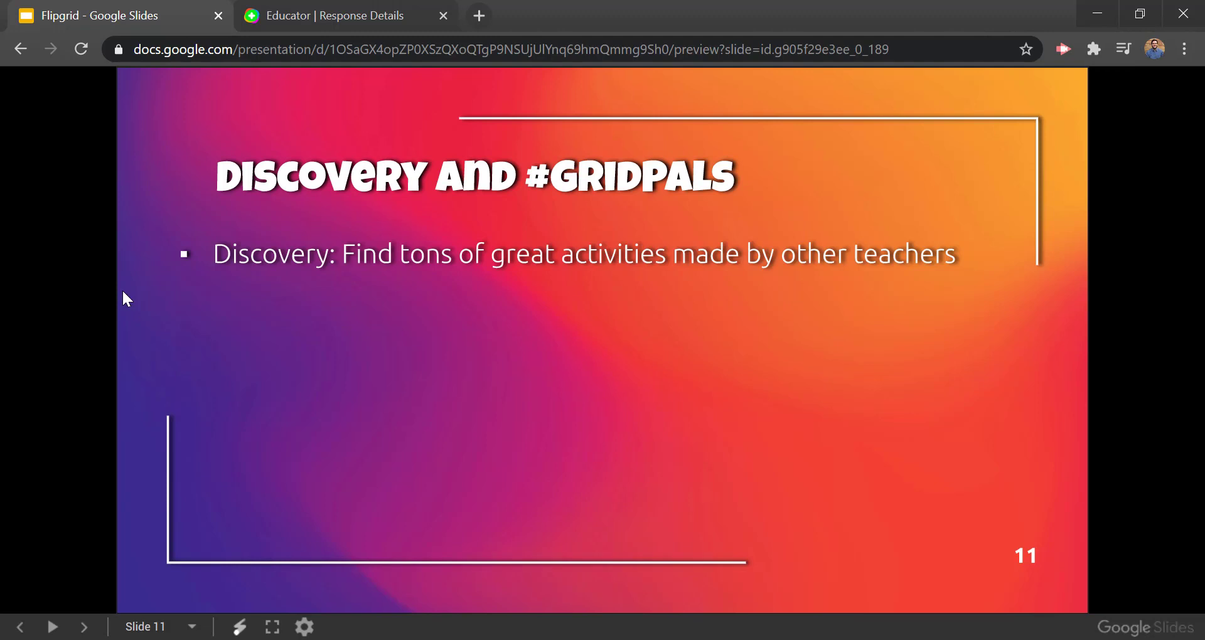
key("Right")
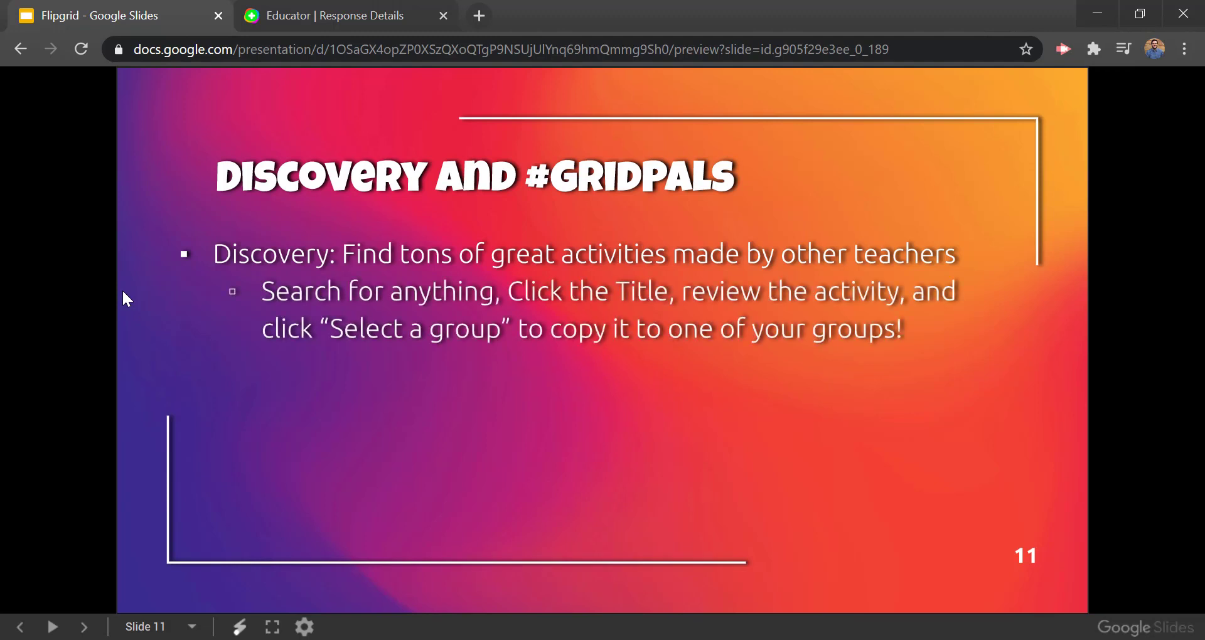
left_click(351, 9)
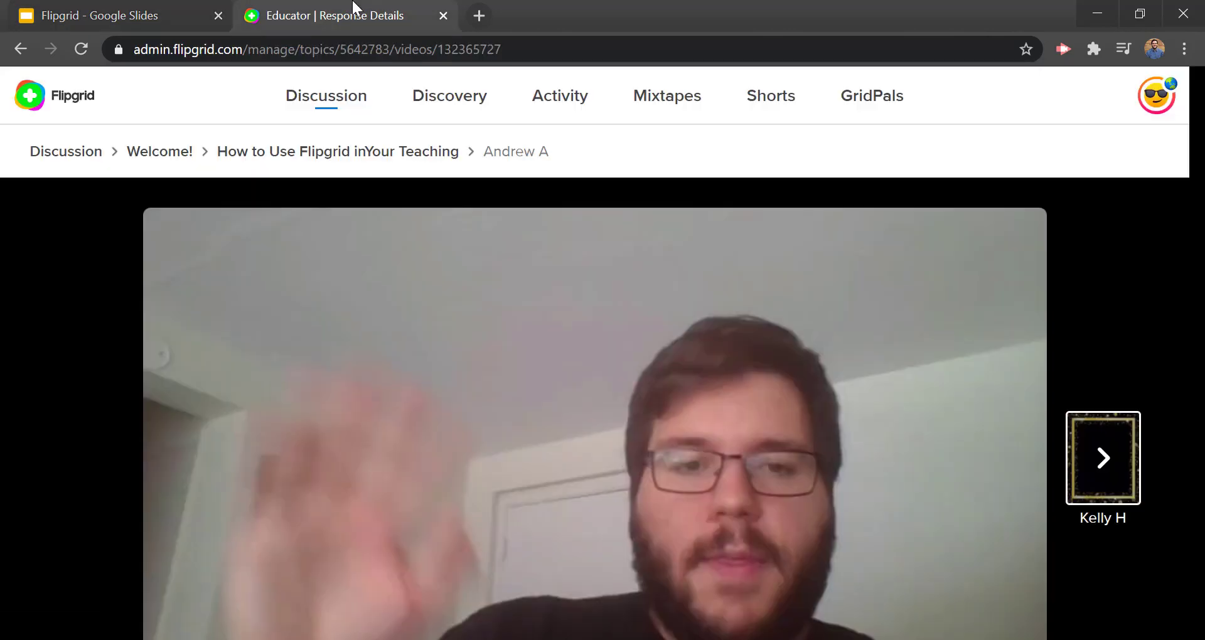
left_click(432, 95)
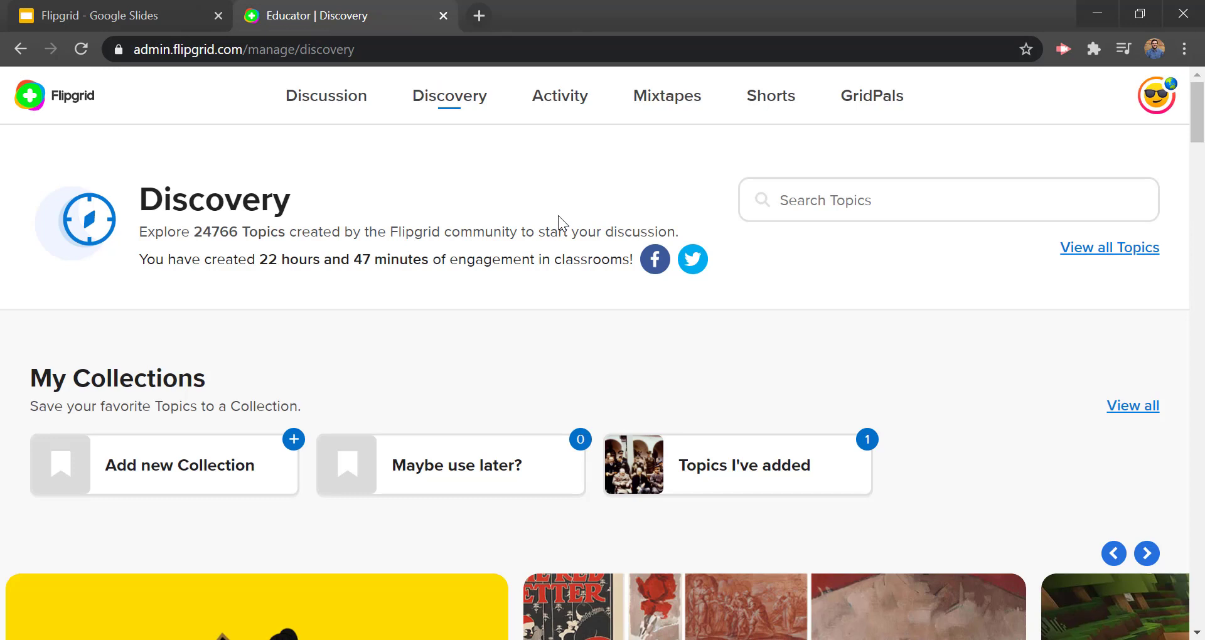
Step: Highlight the Discovery topic count, then scroll down the page to the topic list
left_click_drag(242, 231, 195, 230)
left_click(530, 310)
scroll(496, 220, "down", 4)
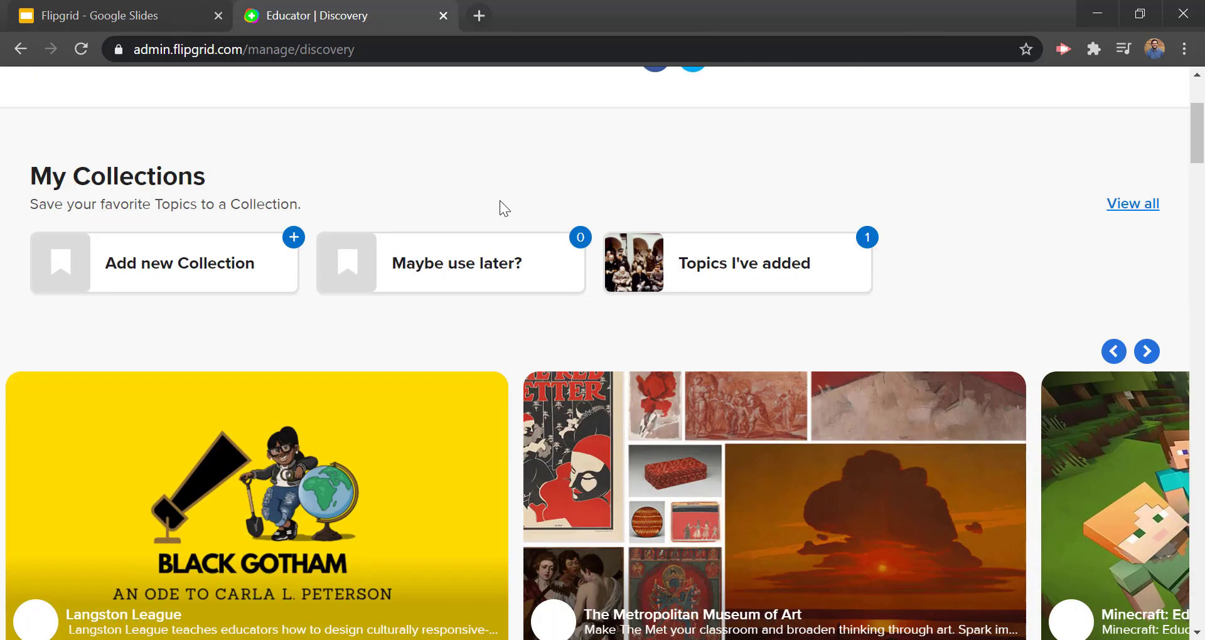
scroll(500, 208, "down", 11)
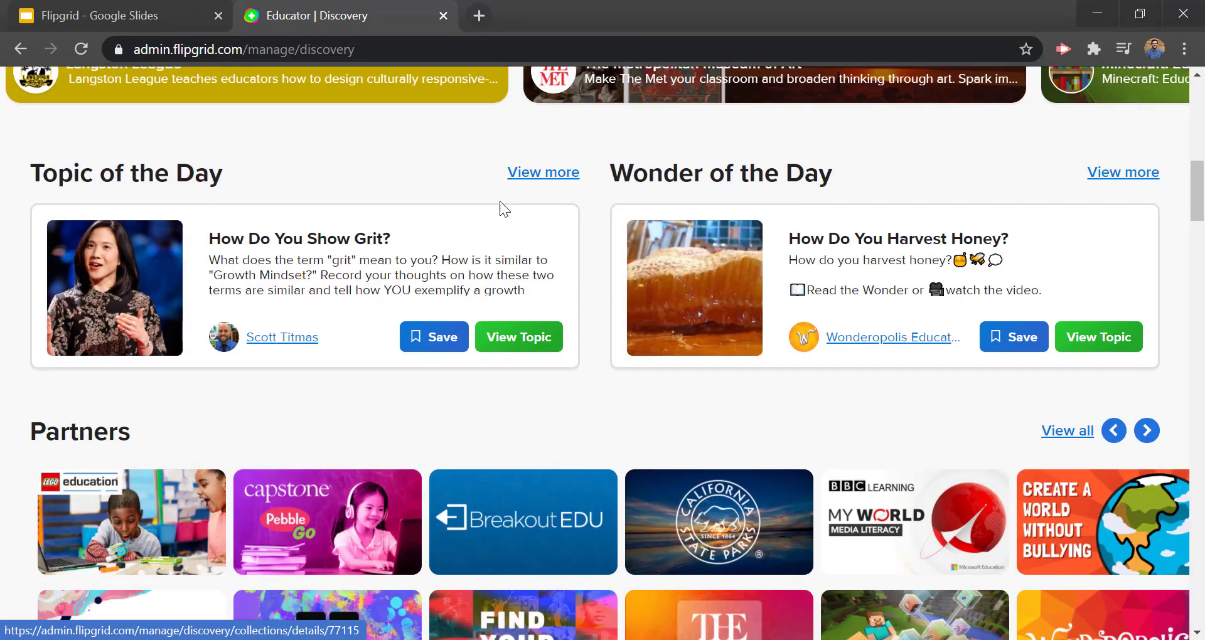
scroll(500, 201, "down", 2)
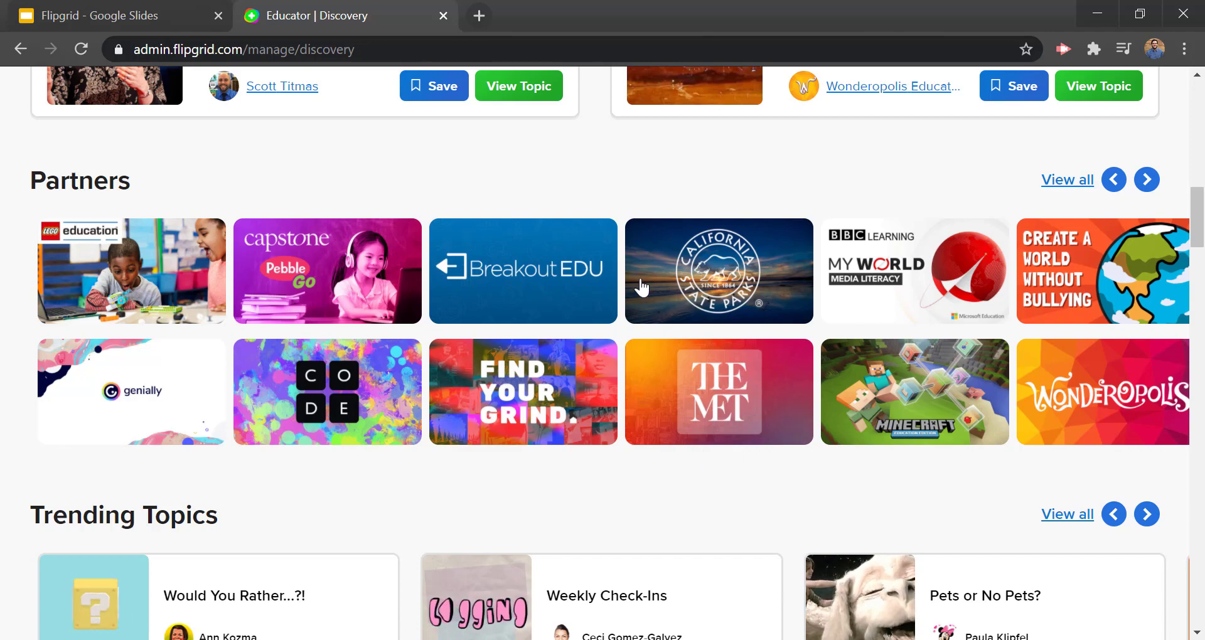
scroll(642, 288, "down", 1)
scroll(641, 287, "down", 4)
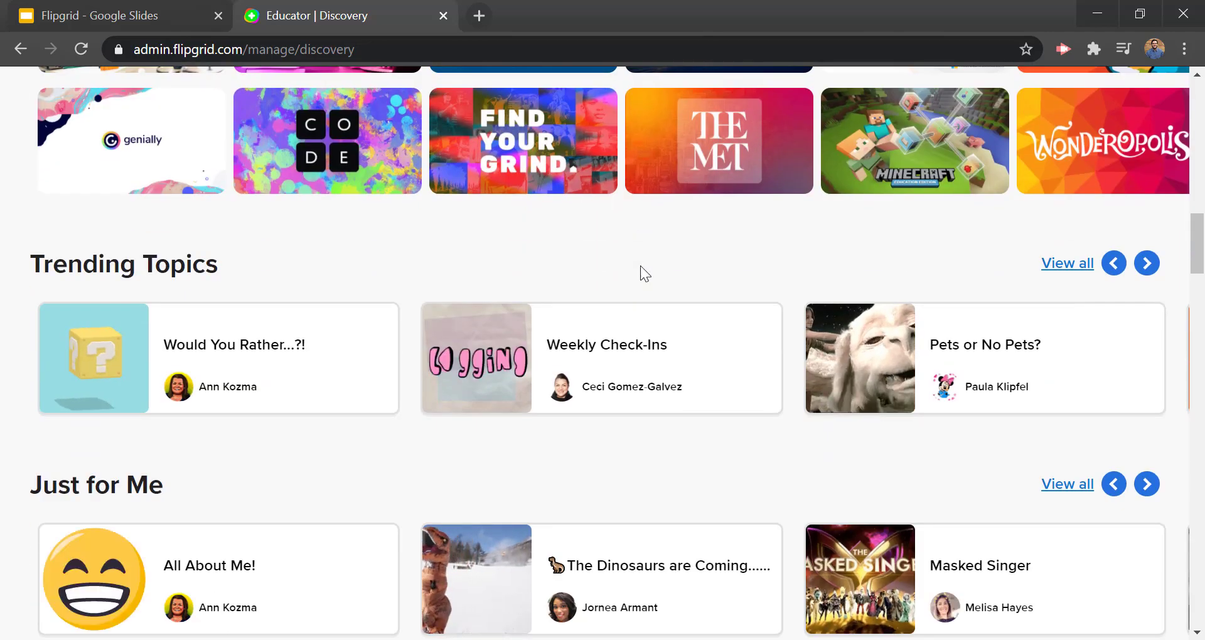
scroll(641, 281, "down", 2)
scroll(662, 229, "up", 1)
scroll(659, 230, "down", 5)
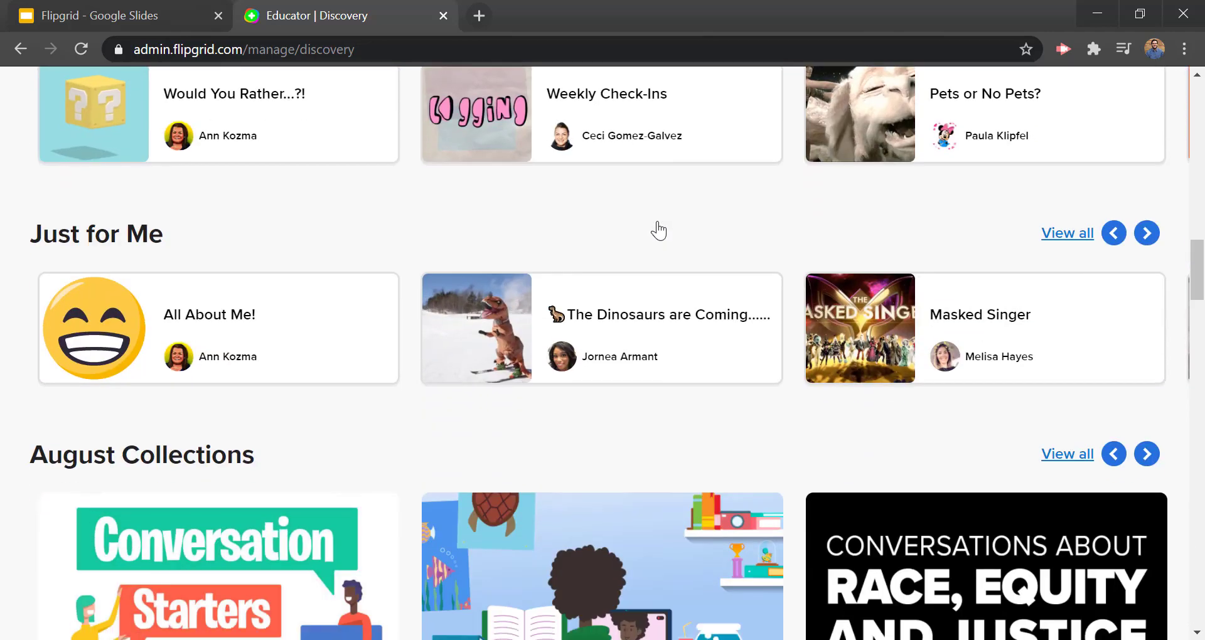
scroll(661, 227, "down", 10)
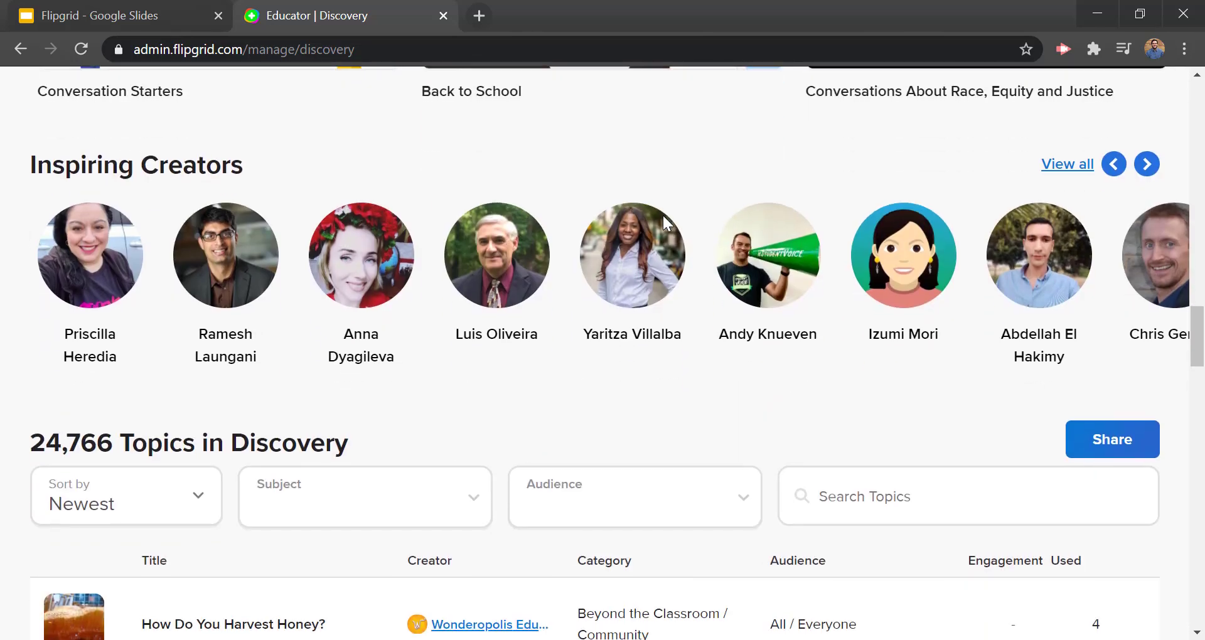
scroll(664, 225, "down", 2)
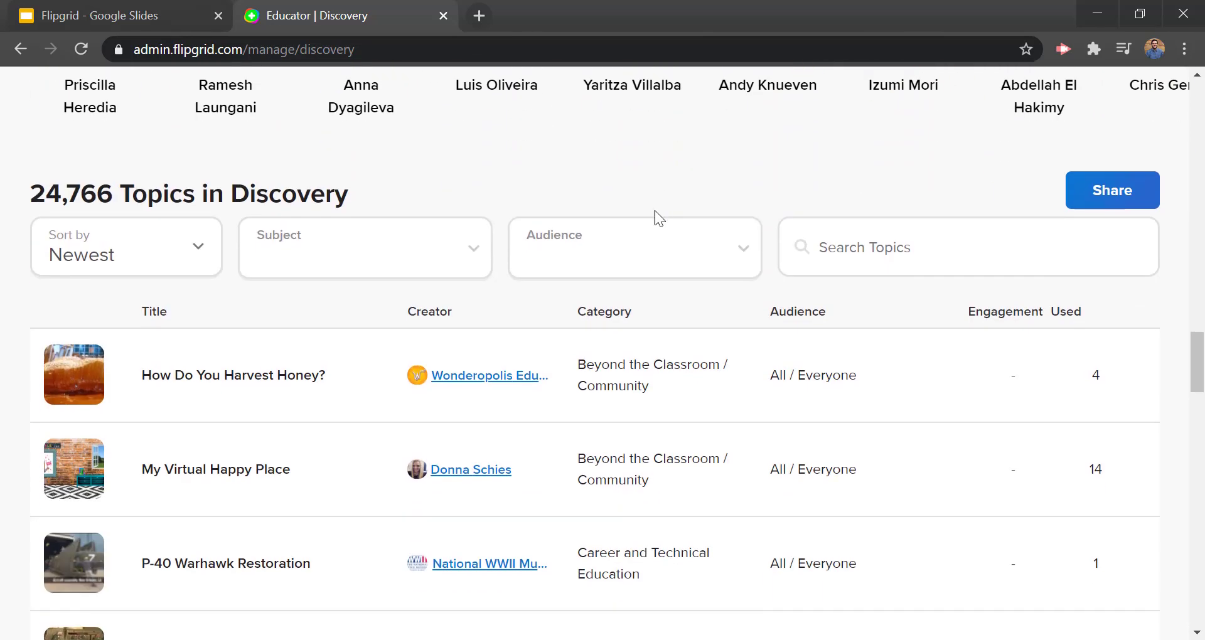
Step: Point out the 24,766 topics and look at the Subject, Audience and Search Topics filters
left_click_drag(33, 195, 133, 192)
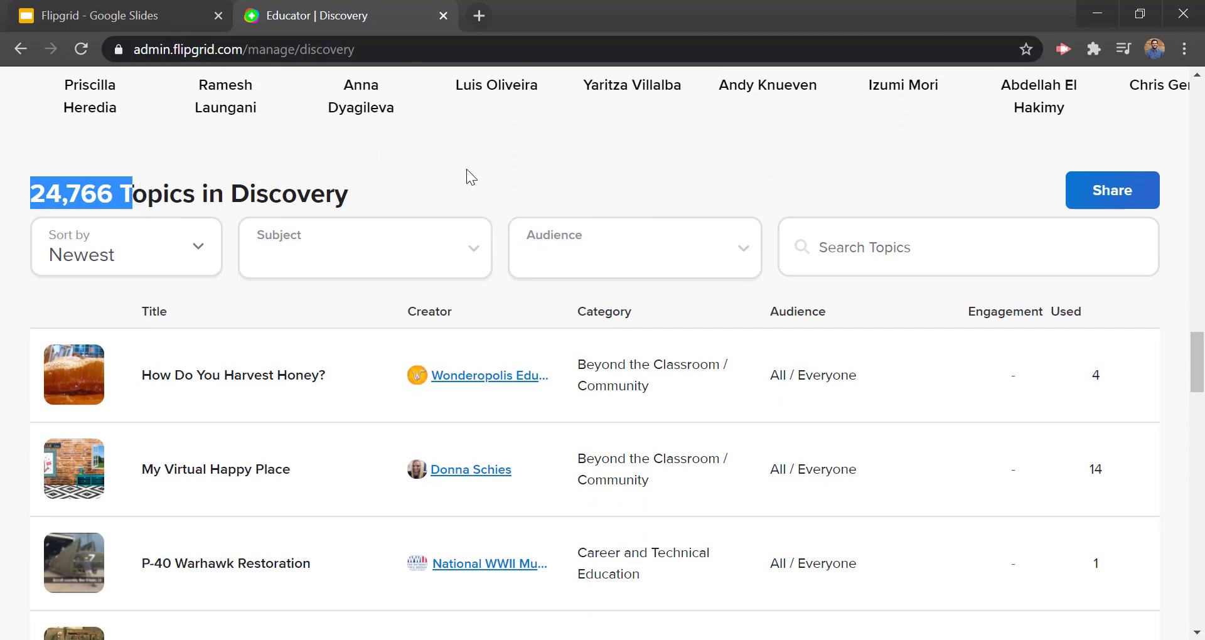
left_click(466, 168)
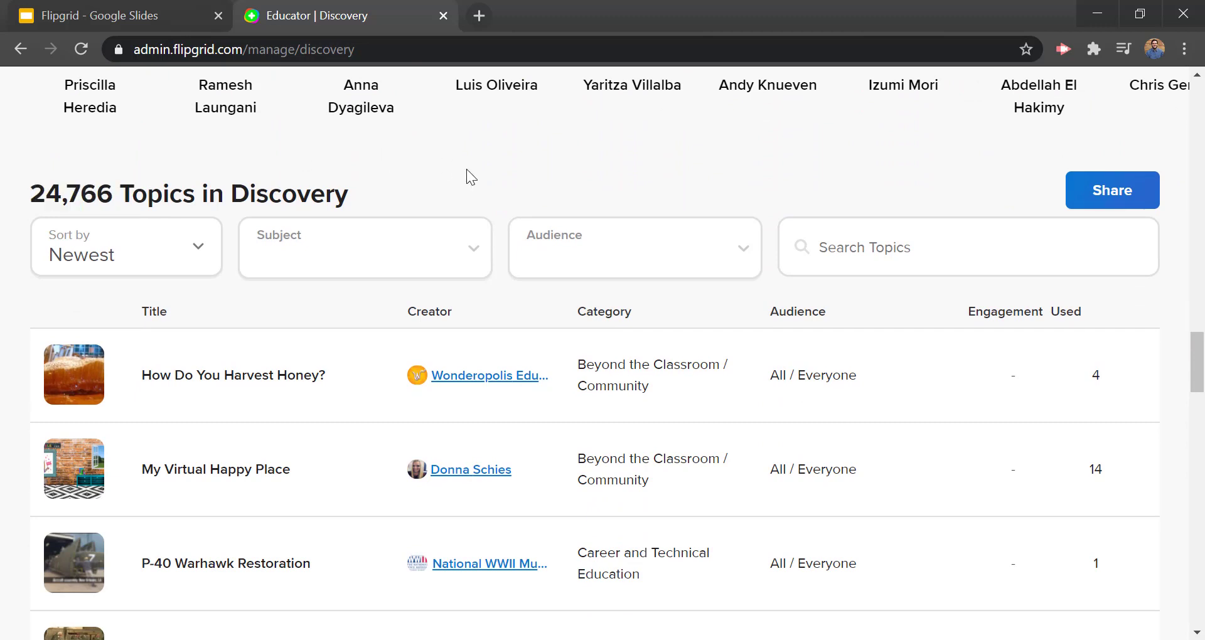
left_click(377, 251)
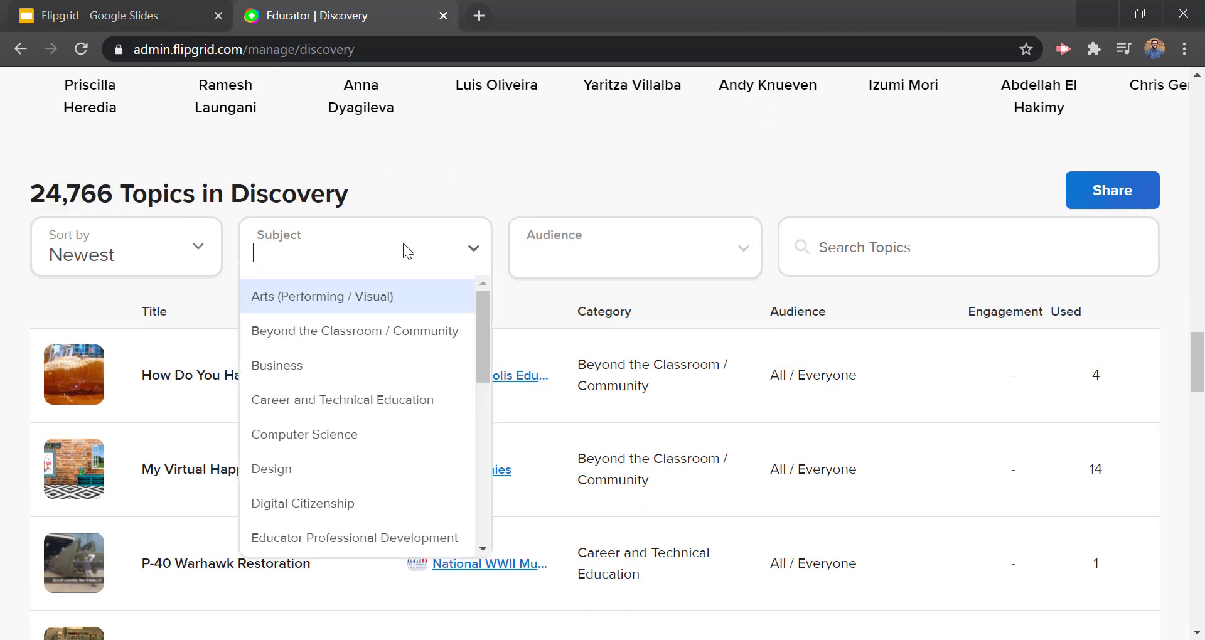
left_click(644, 251)
left_click(874, 242)
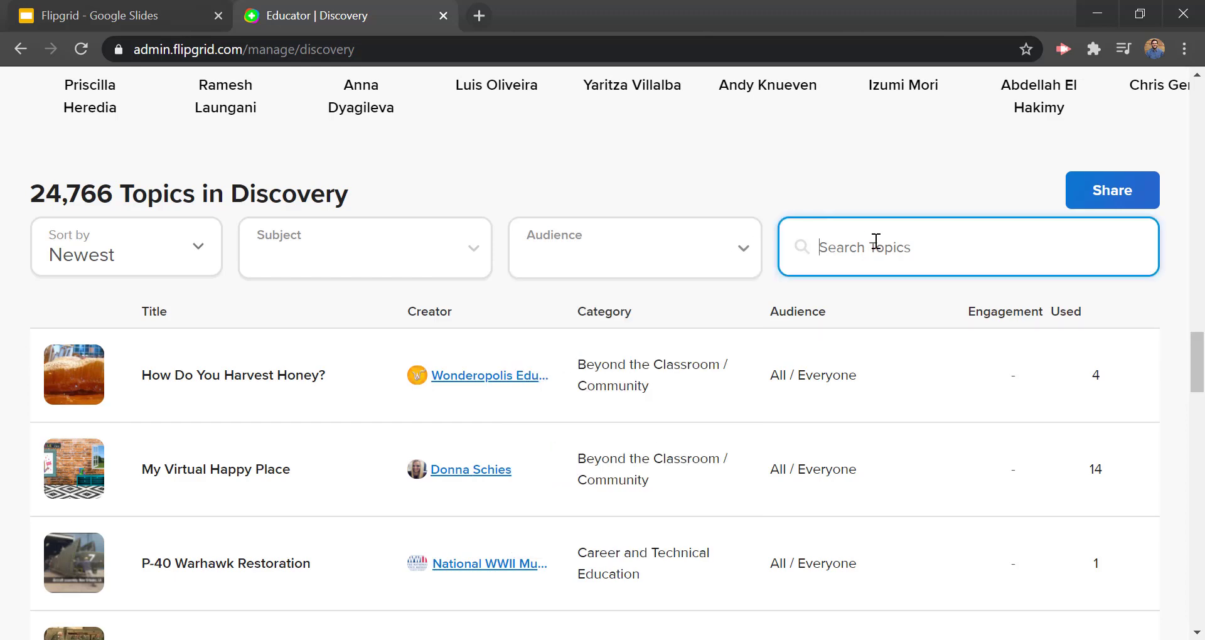
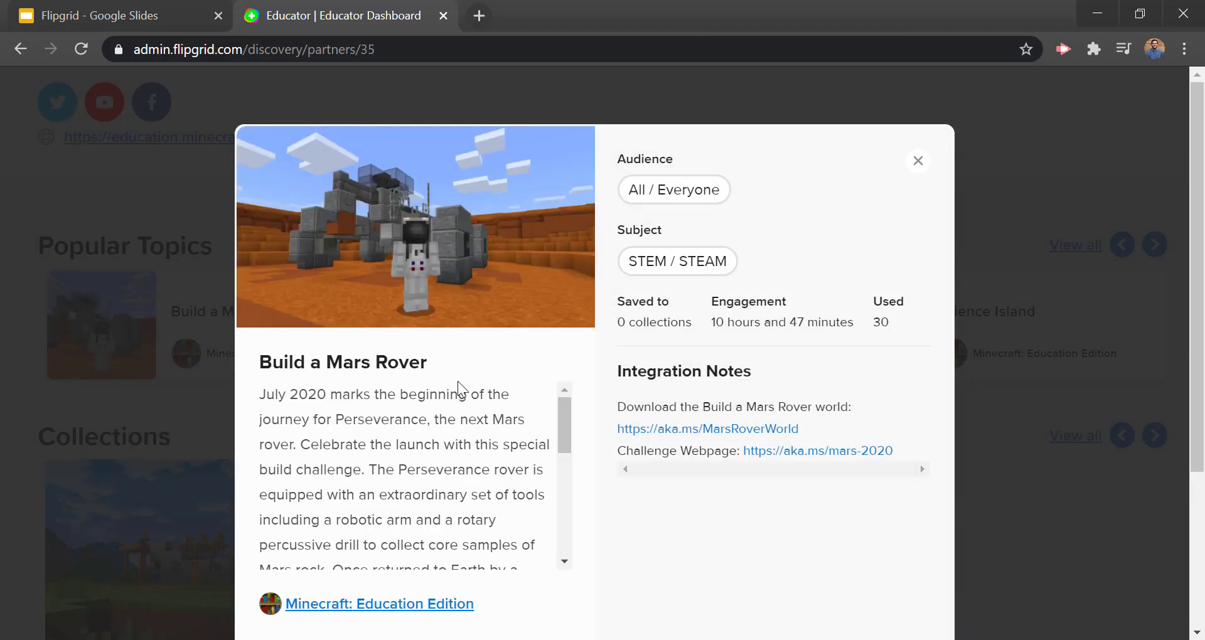
scroll(460, 385, "down", 5)
scroll(460, 387, "up", 5)
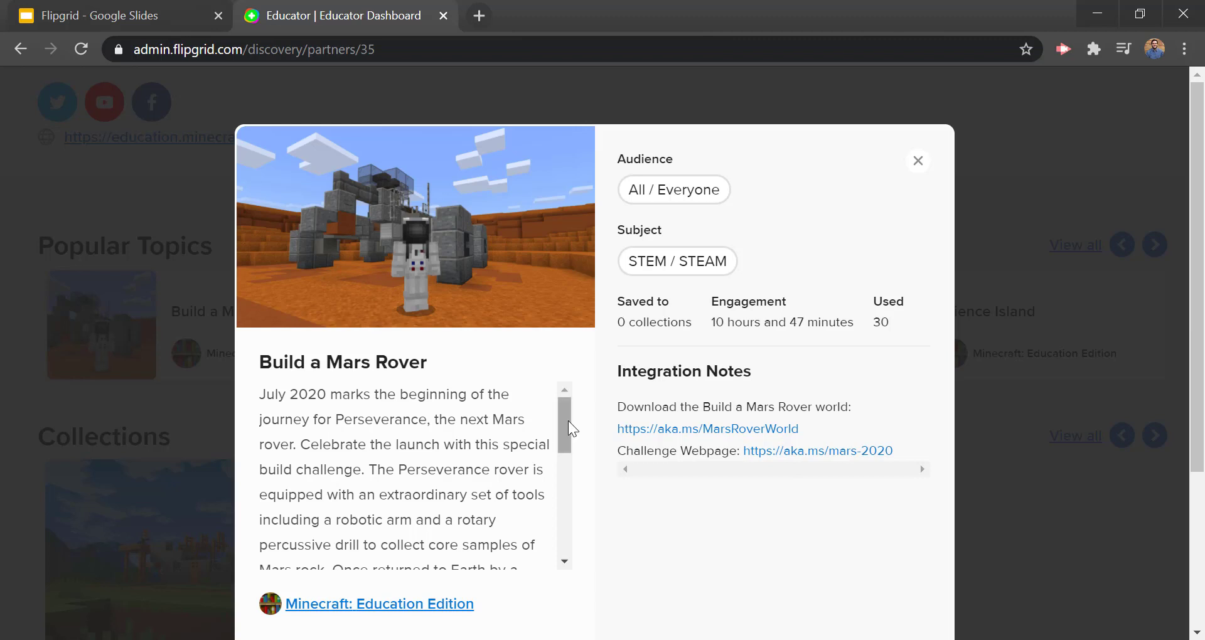
left_click_drag(570, 428, 573, 538)
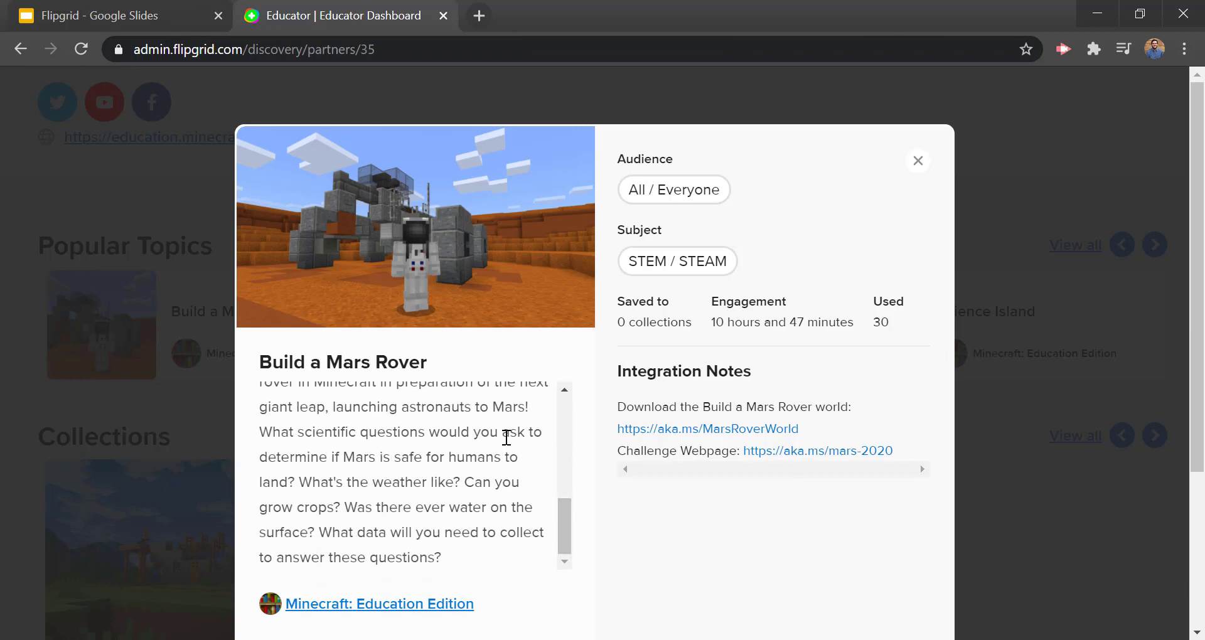
scroll(506, 439, "down", 3)
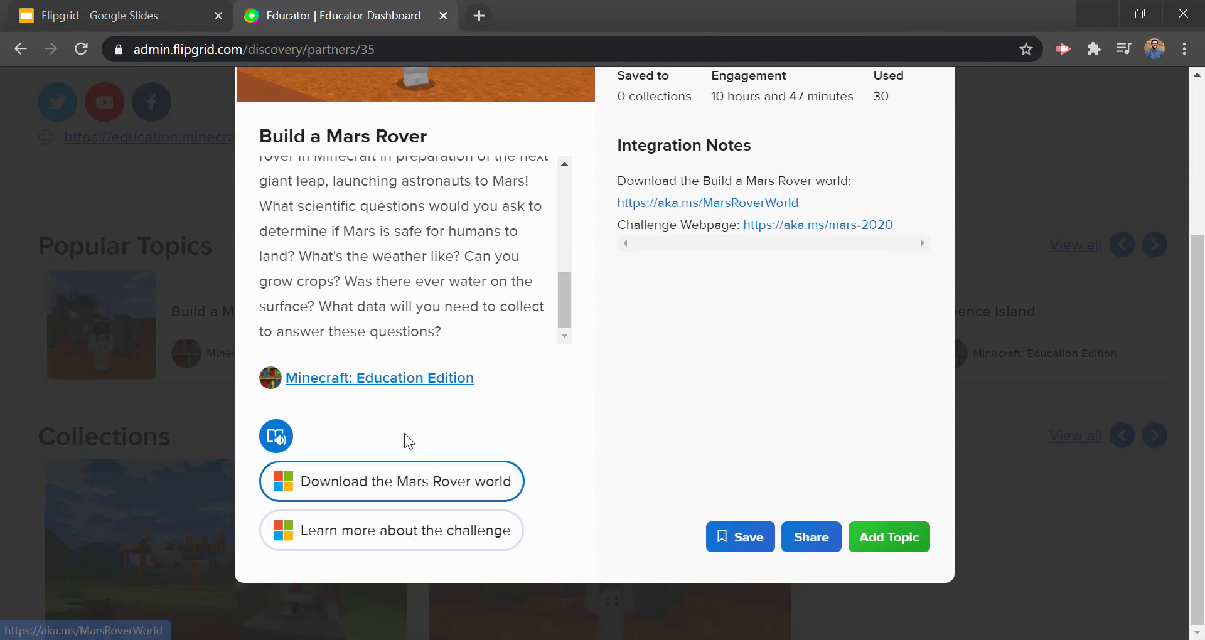
scroll(425, 452, "up", 3)
scroll(827, 394, "down", 1)
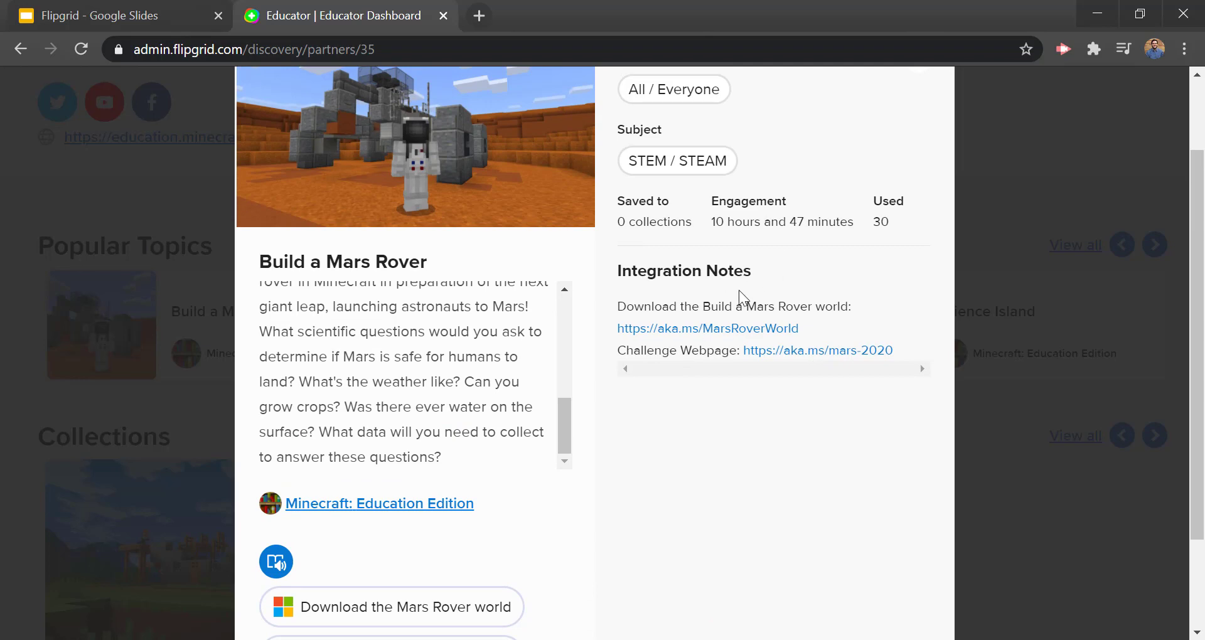
scroll(716, 342, "up", 2)
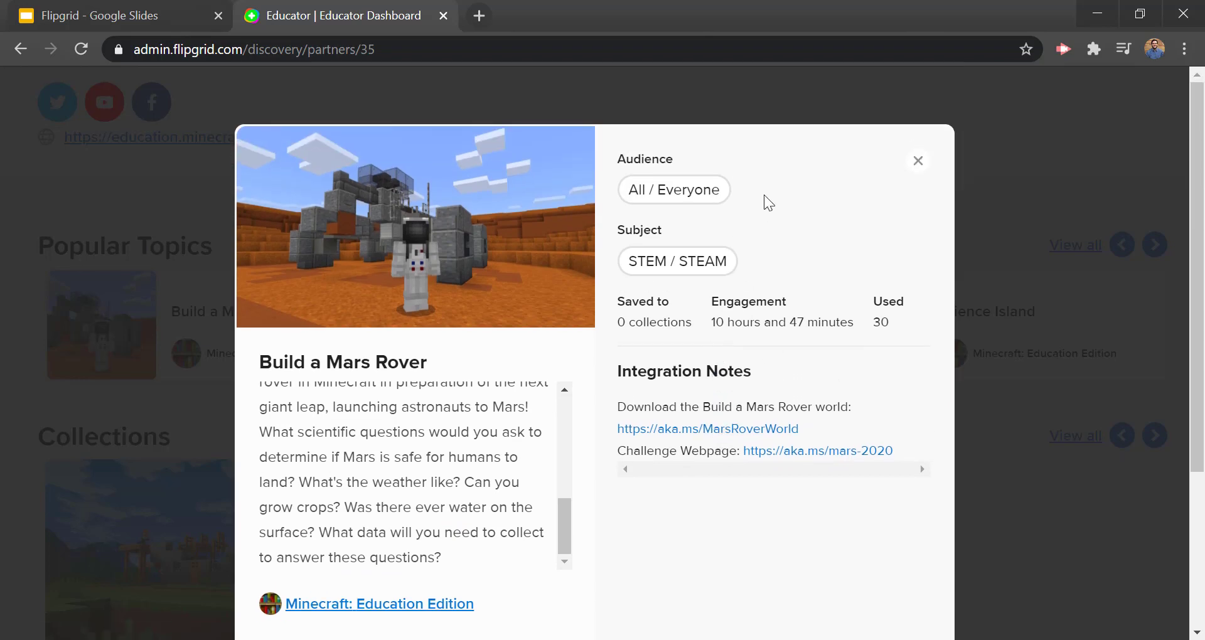
scroll(767, 201, "down", 2)
scroll(766, 195, "up", 2)
scroll(766, 194, "down", 3)
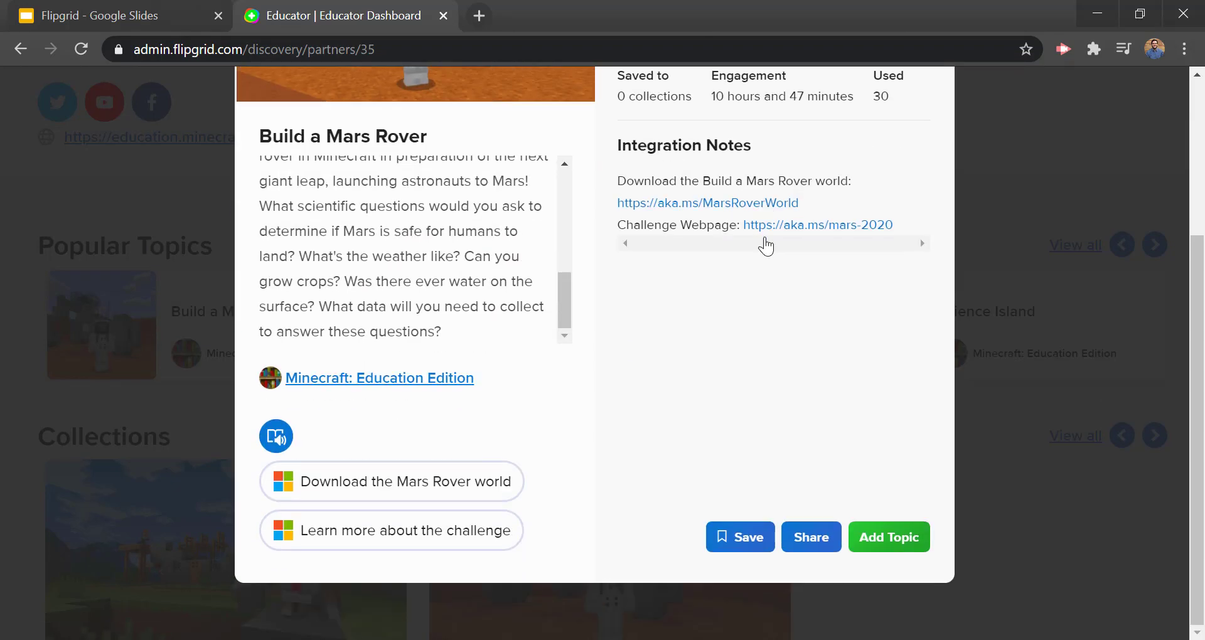
Step: Add the Build a Mars Rover topic to the 5th period Biology group
left_click(895, 540)
left_click(538, 288)
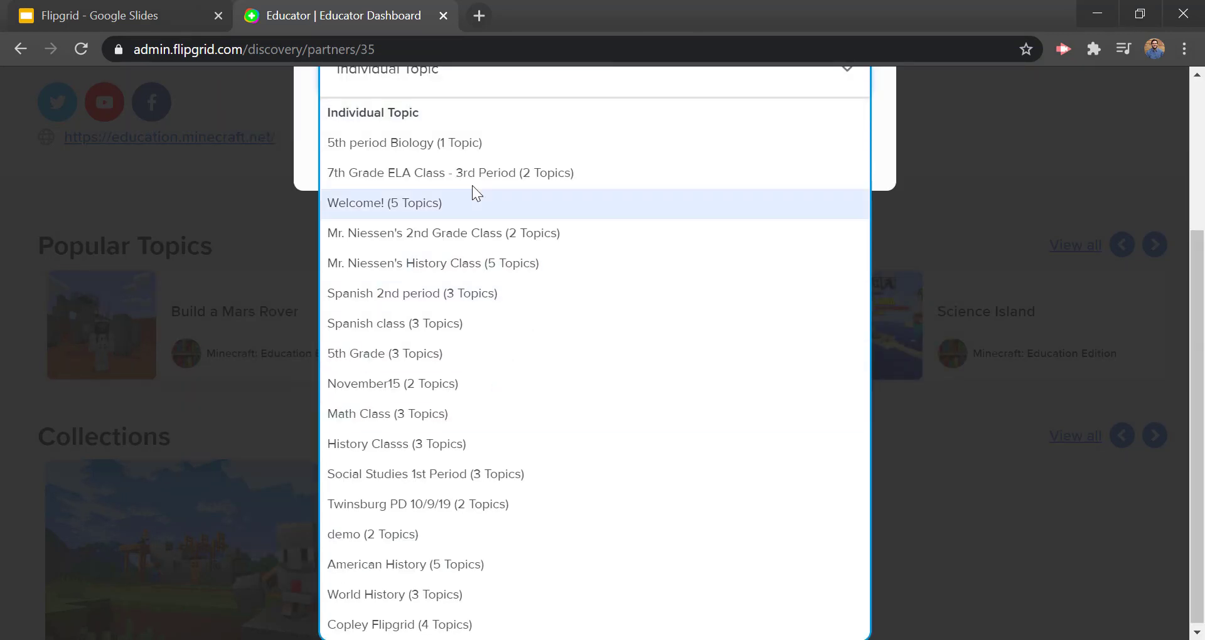
left_click(410, 142)
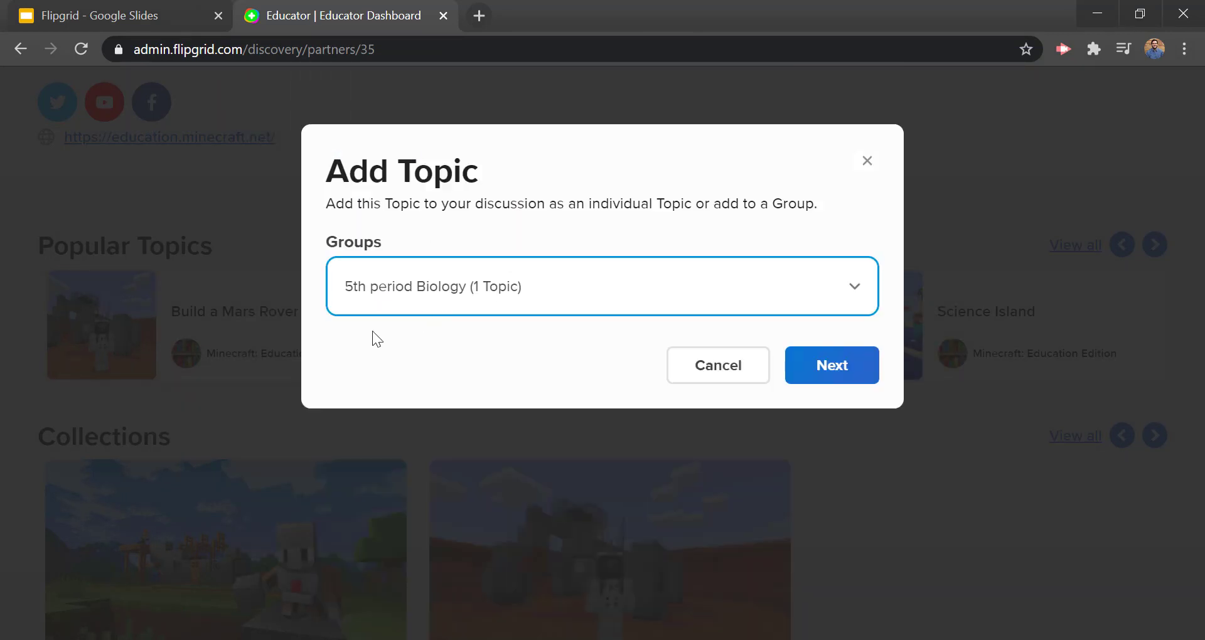
left_click(817, 372)
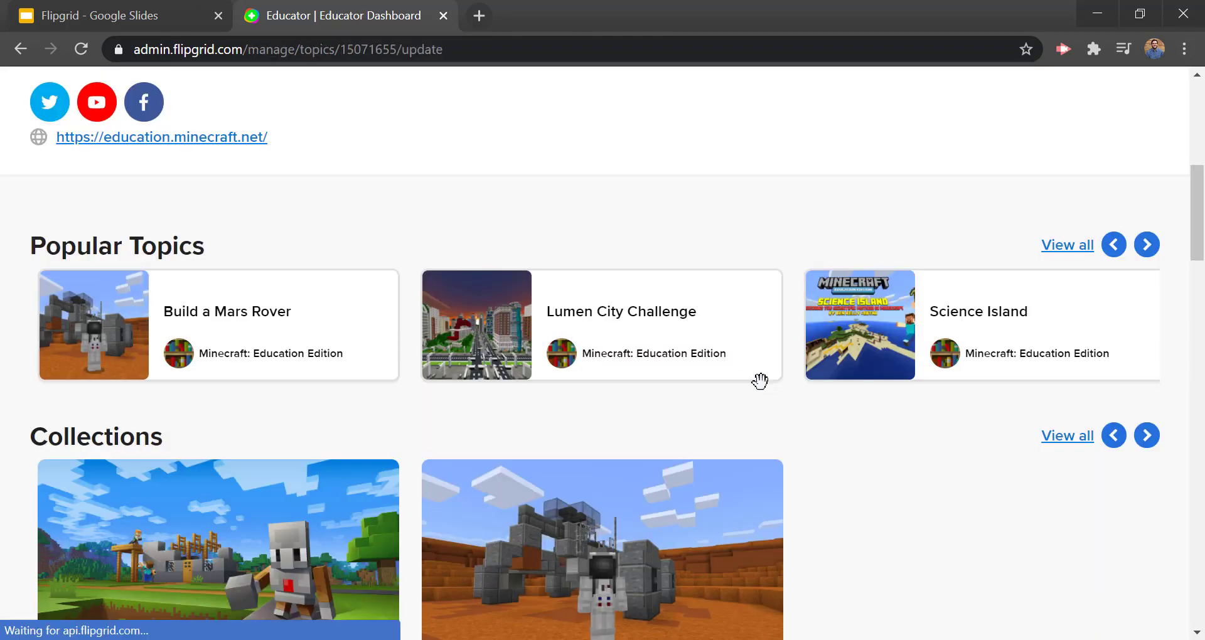
Step: Review the Mars Rover topic settings and save them with Update Topic
scroll(533, 286, "down", 2)
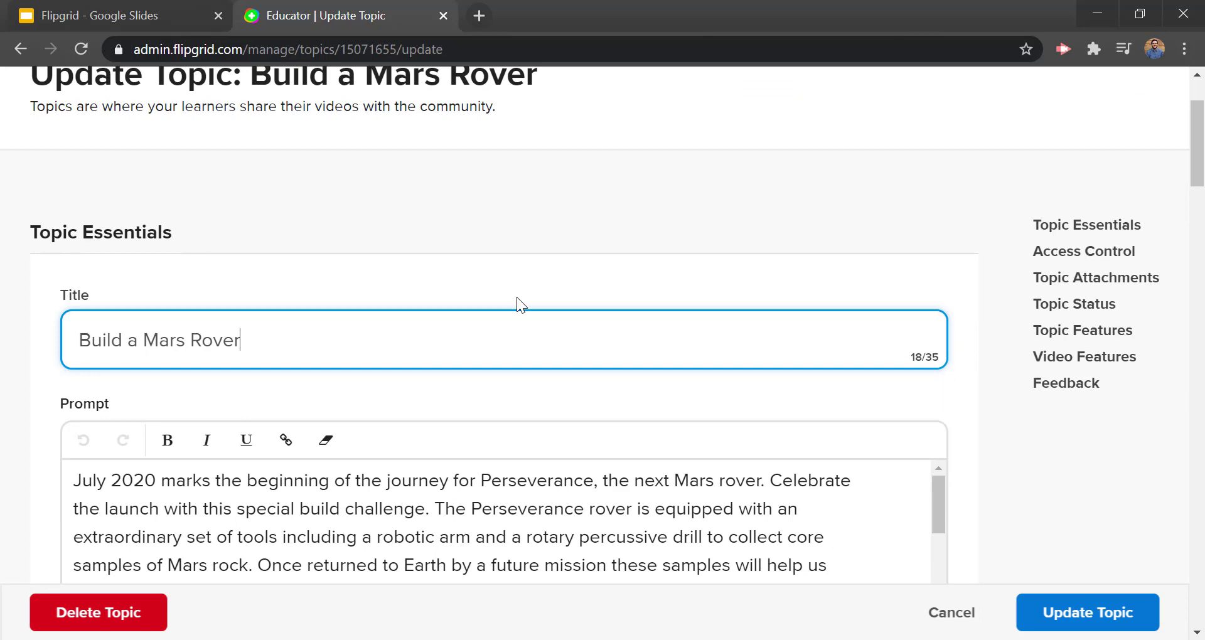
scroll(517, 296, "down", 6)
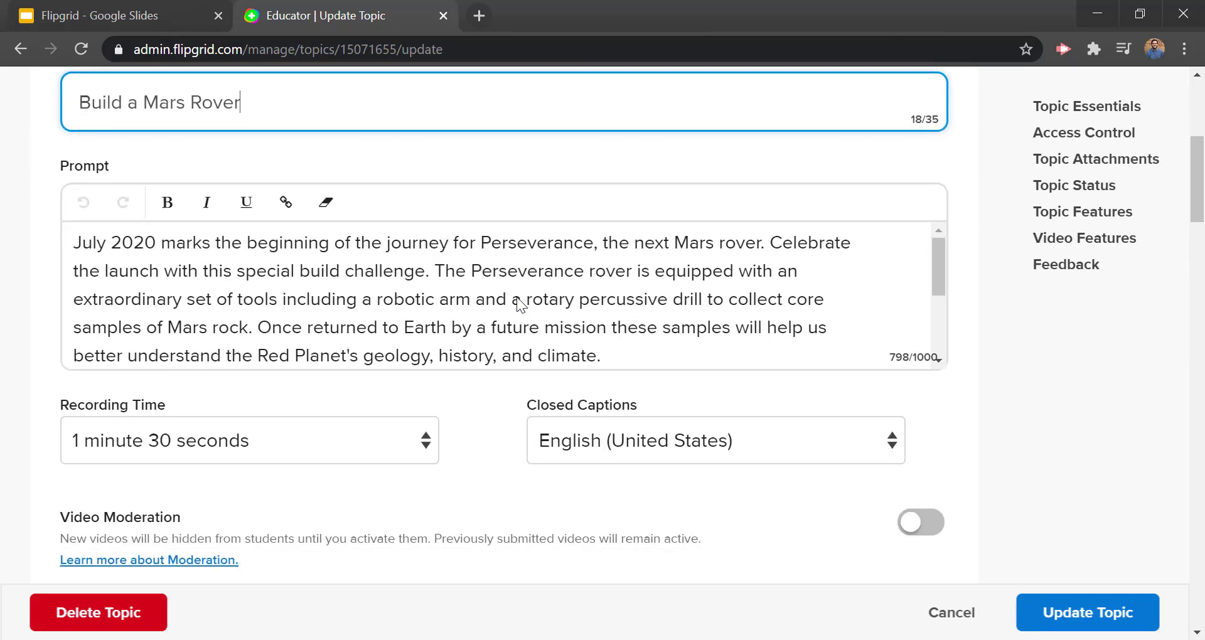
scroll(518, 297, "down", 19)
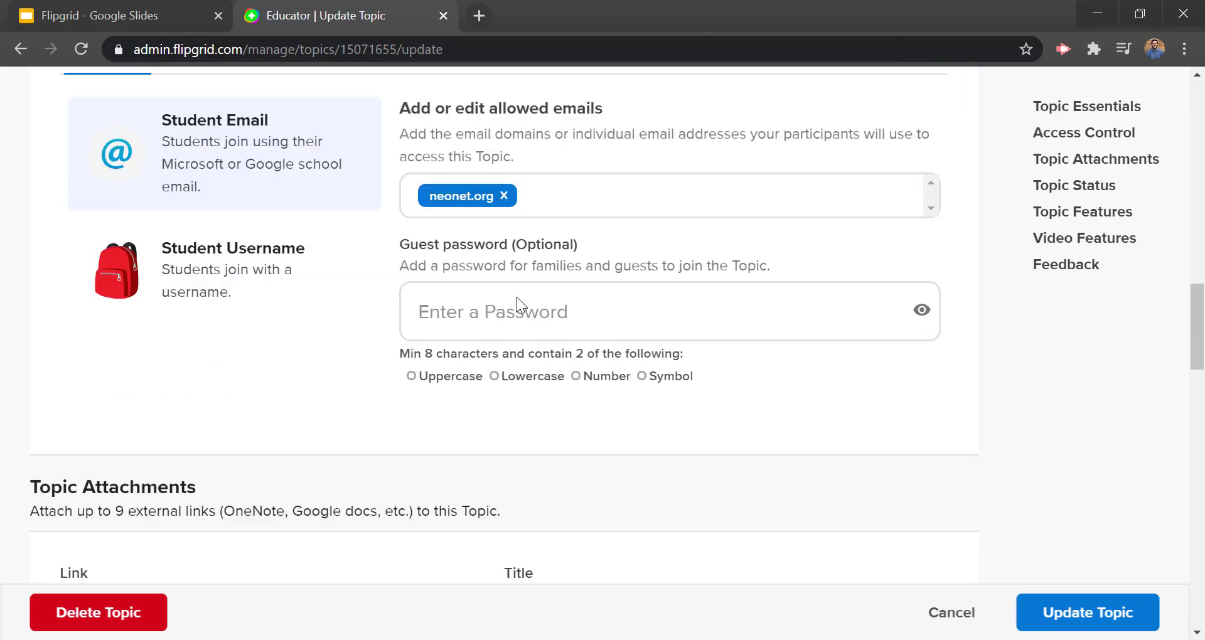
scroll(517, 297, "down", 20)
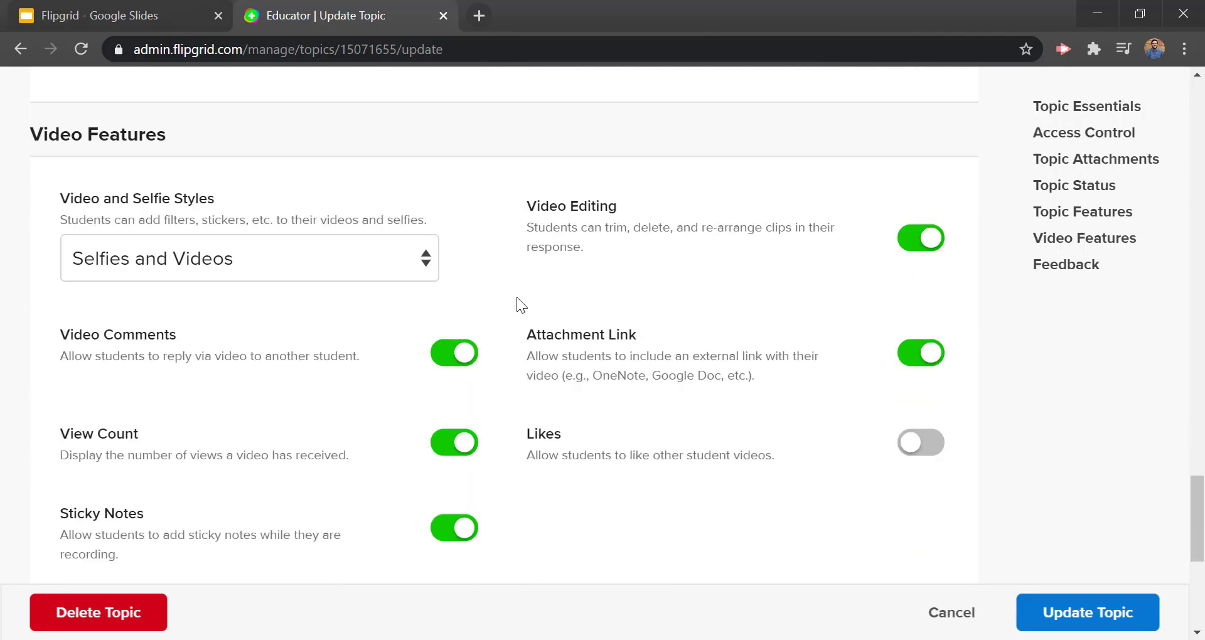
scroll(517, 296, "up", 20)
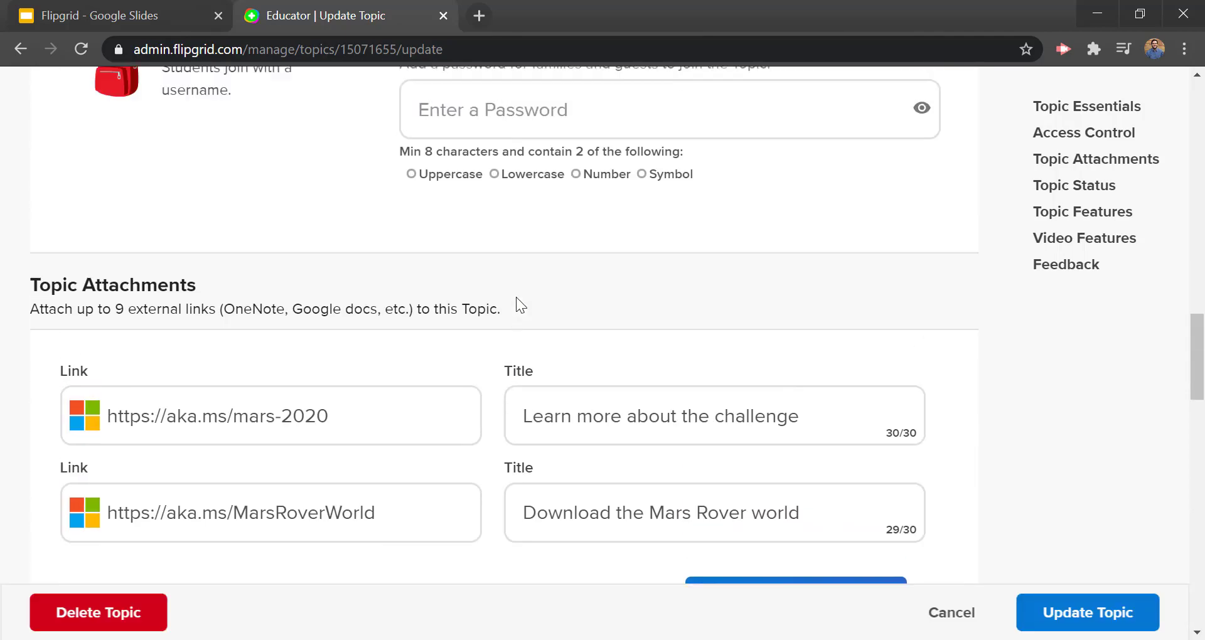
scroll(516, 296, "up", 20)
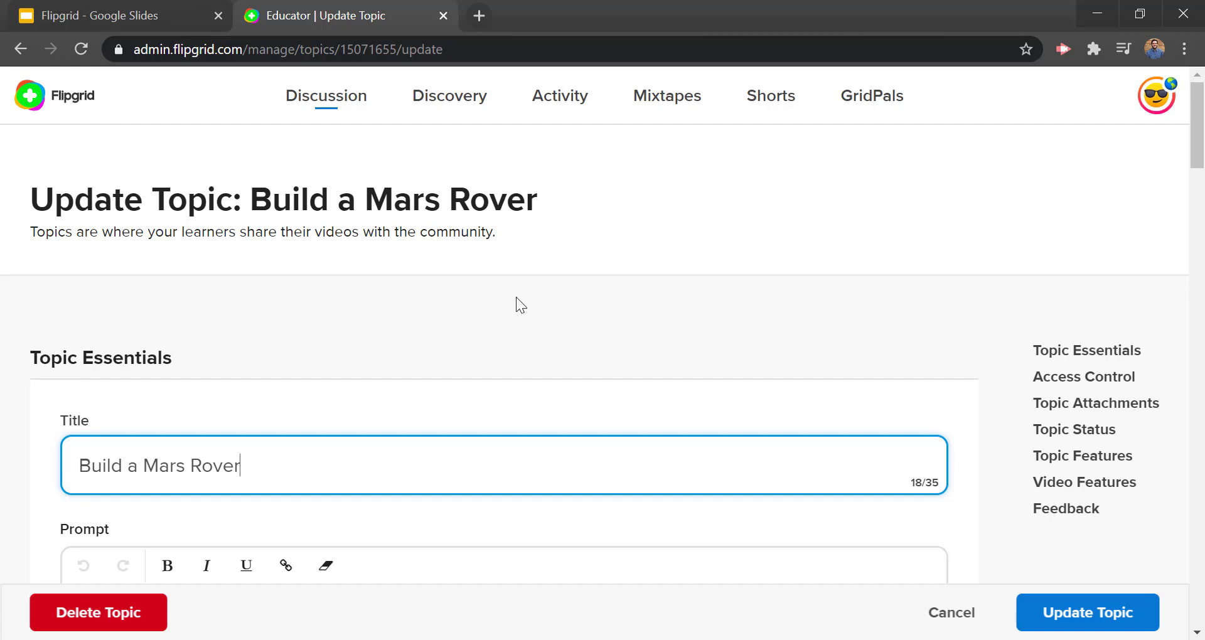
left_click(1102, 622)
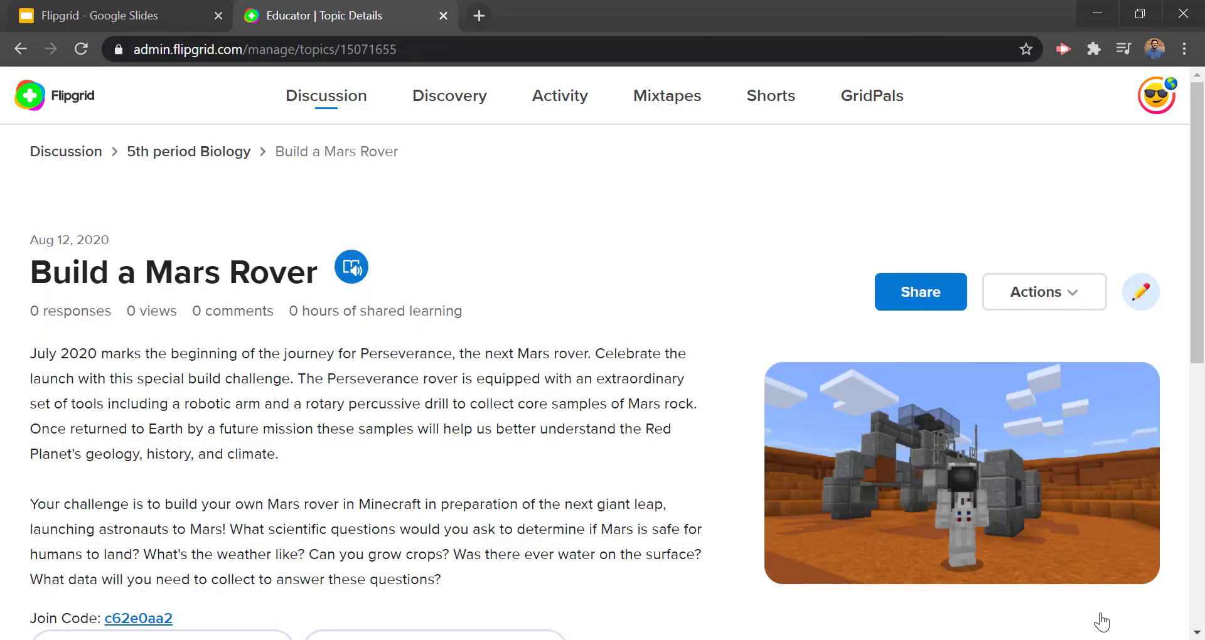
Step: Check the updated topic, then go back to the Google Slides presentation
scroll(643, 358, "down", 4)
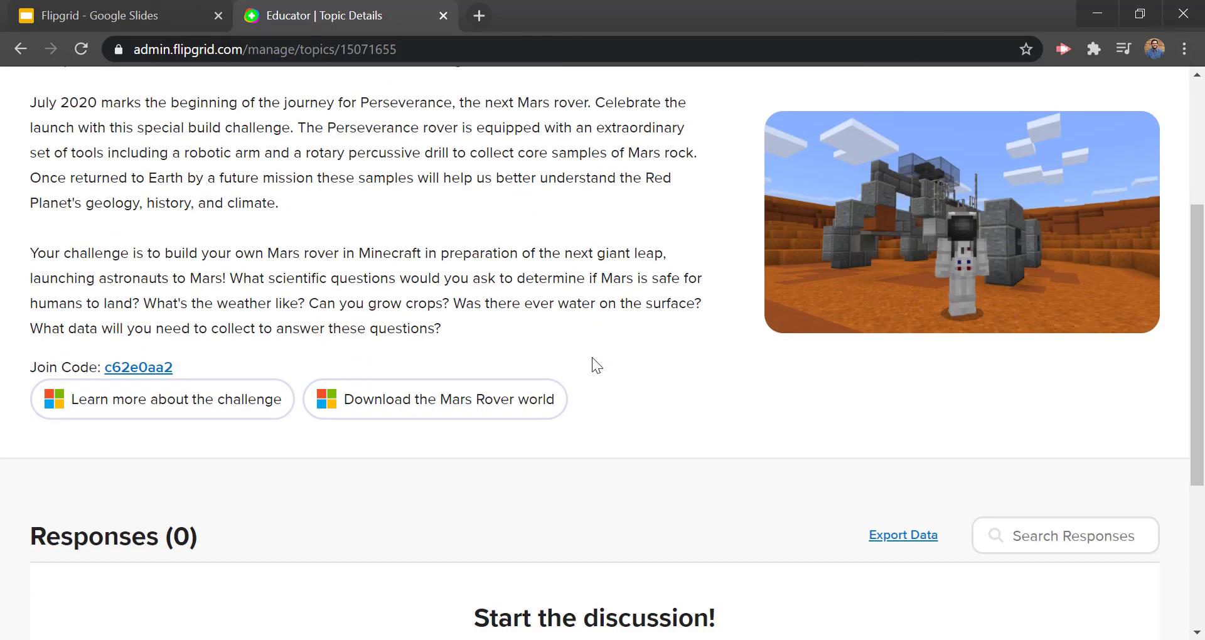
scroll(592, 357, "down", 4)
scroll(593, 362, "up", 8)
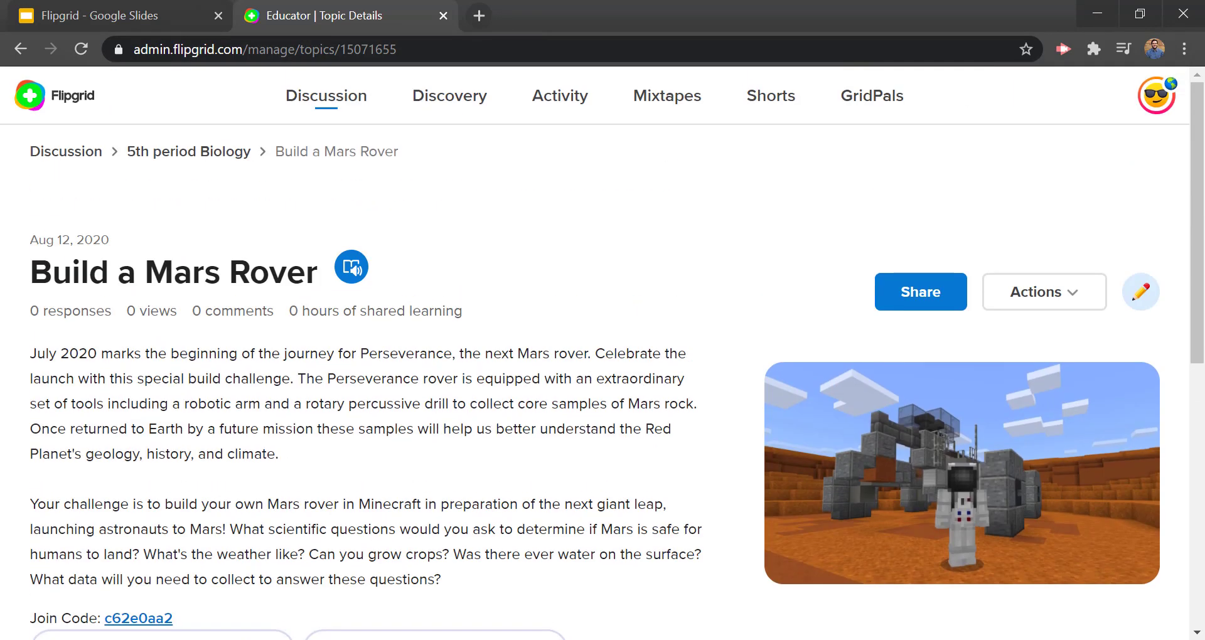
left_click(178, 30)
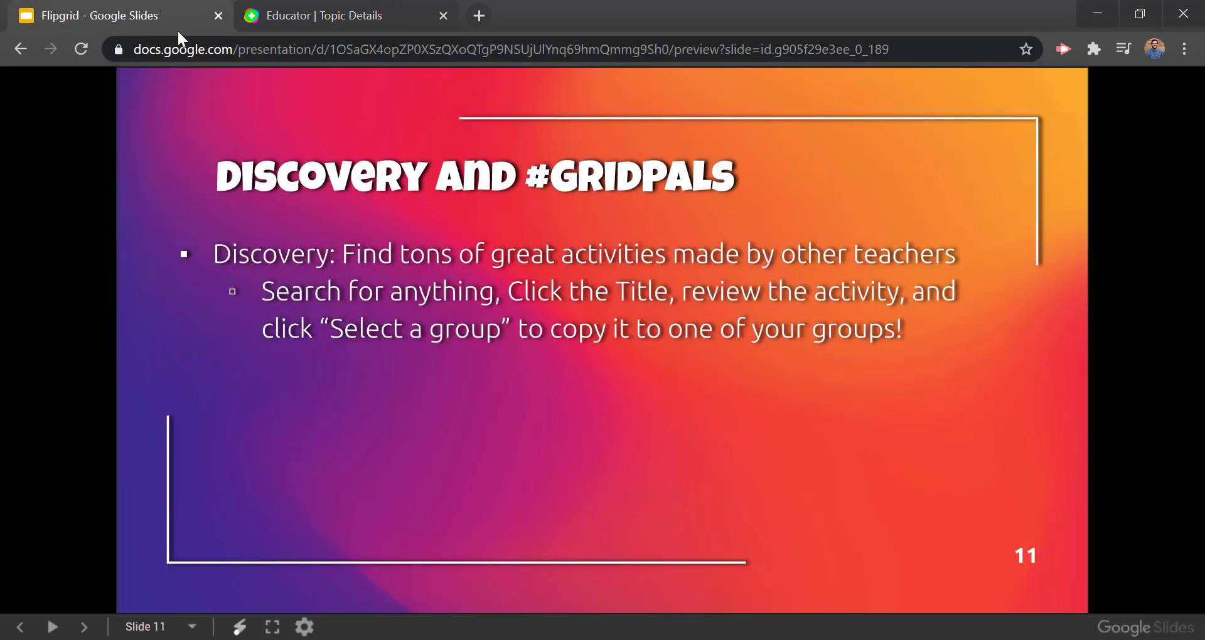
Step: Advance slide 11 to show the #GridPals bullet and its nearby-teacher map sub-point
left_click(157, 299)
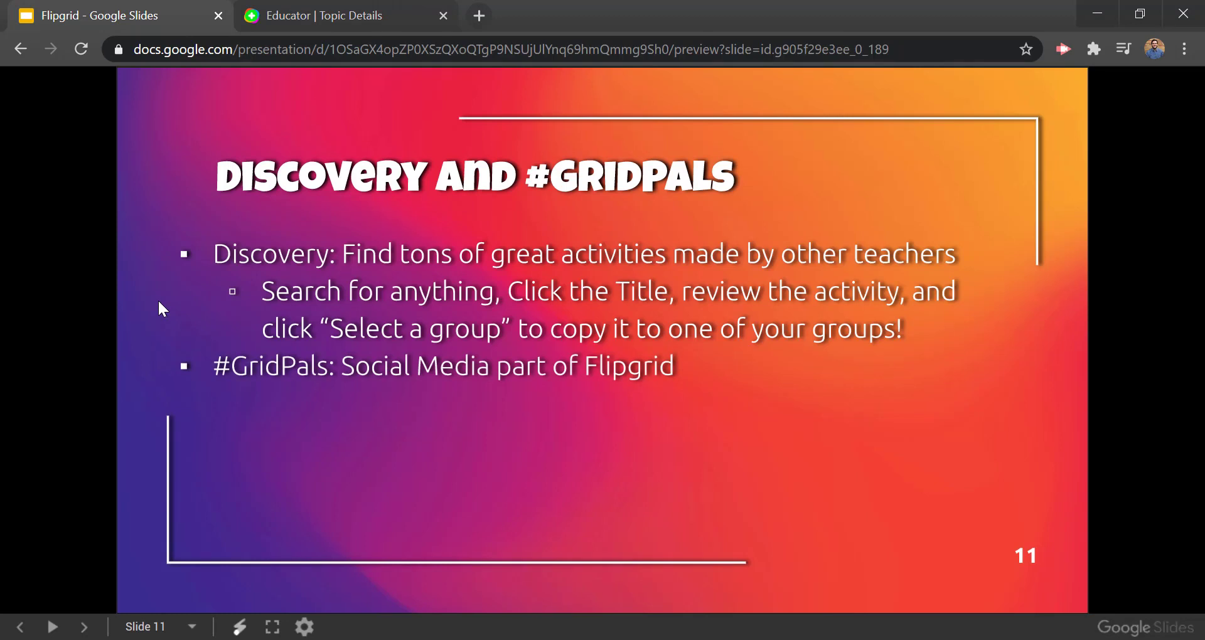
left_click(159, 308)
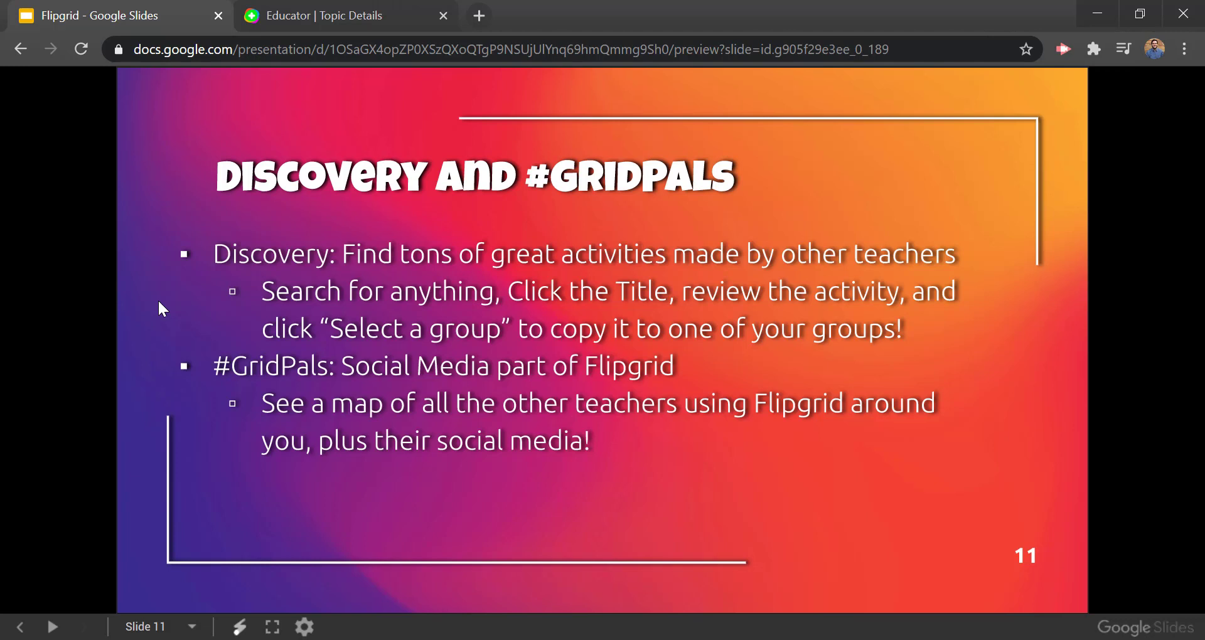
Step: Open Flipgrid's GridPals page and scroll down to the educator map
left_click(350, 9)
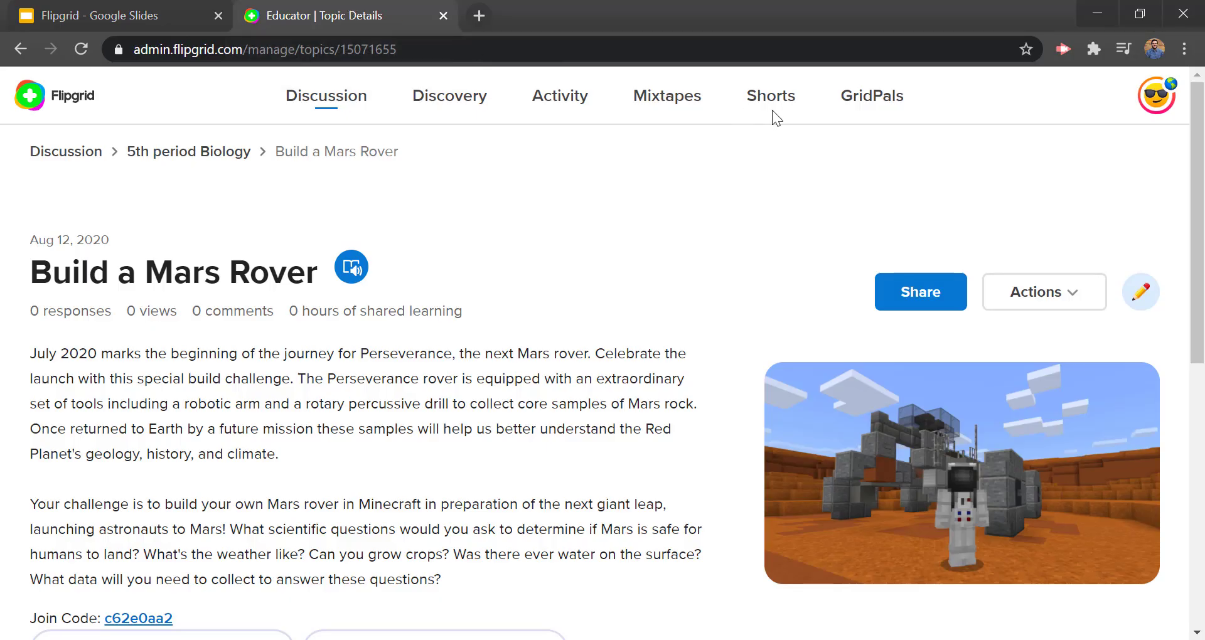
left_click(867, 101)
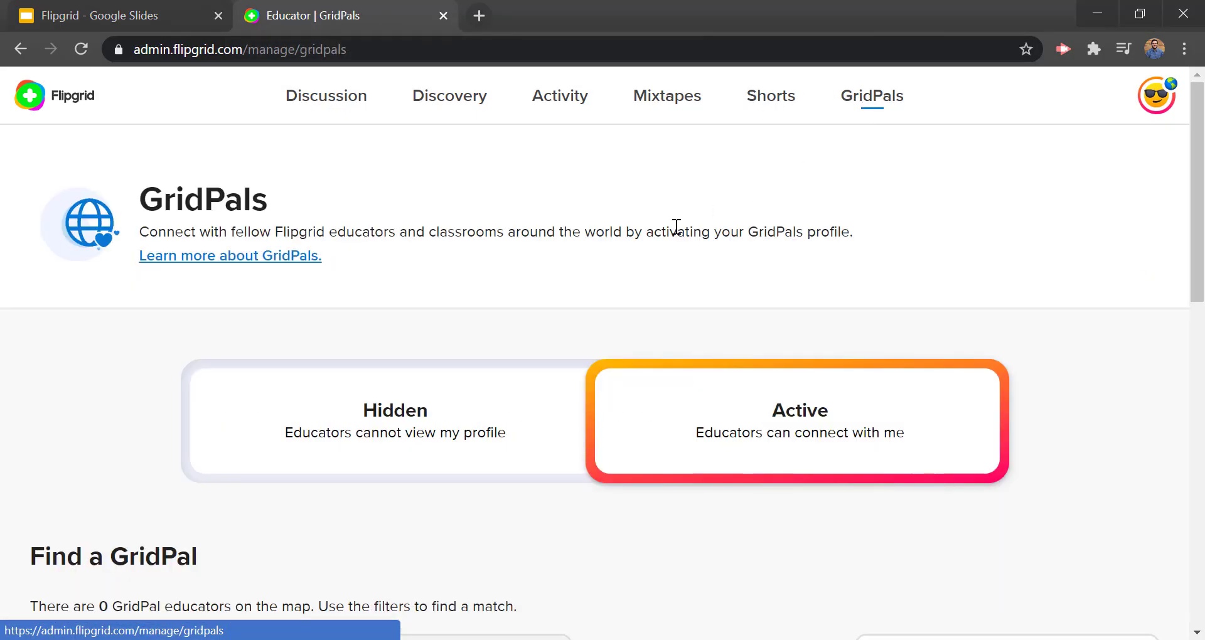
scroll(221, 244, "down", 4)
scroll(221, 245, "down", 4)
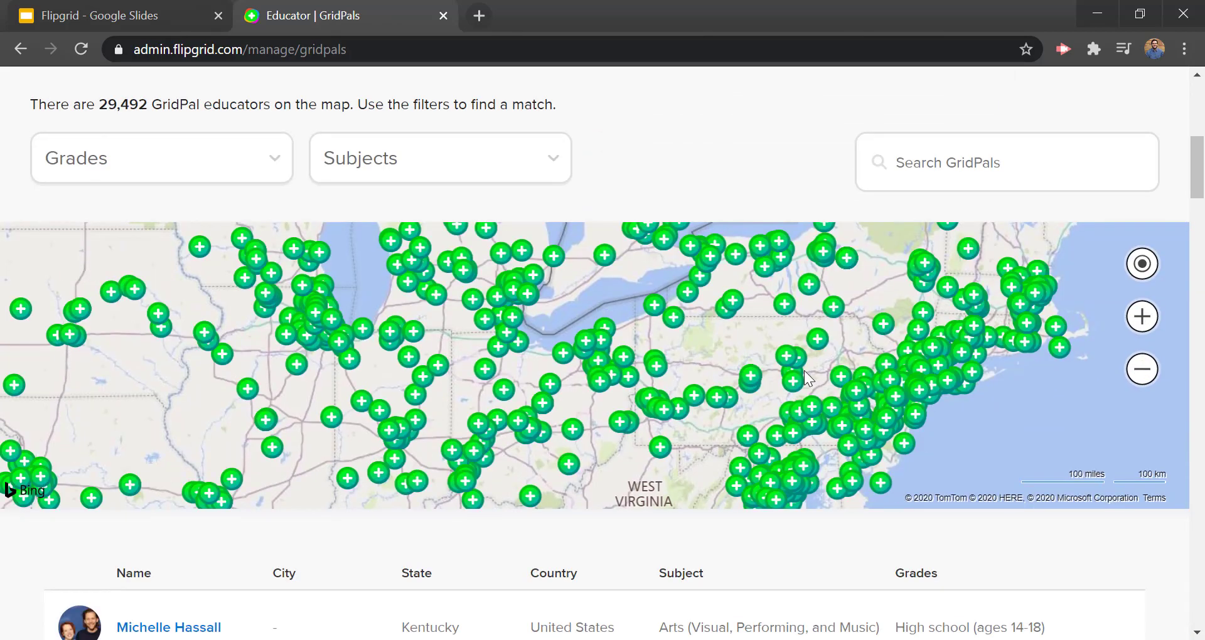
scroll(559, 348, "up", 4)
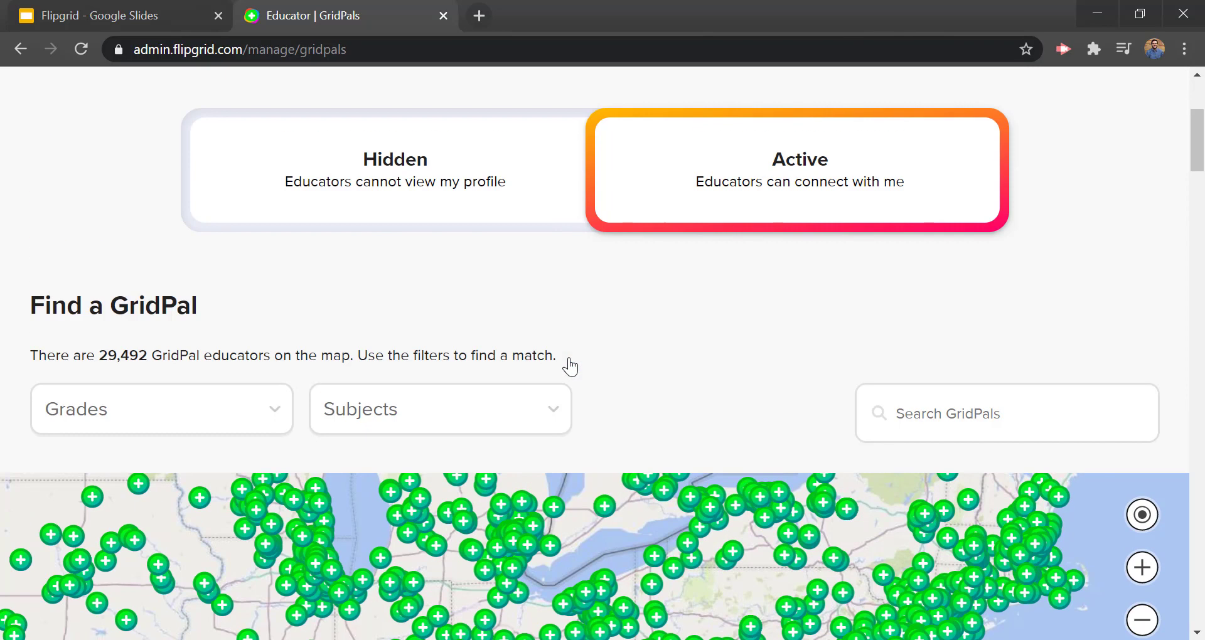
scroll(571, 364, "down", 4)
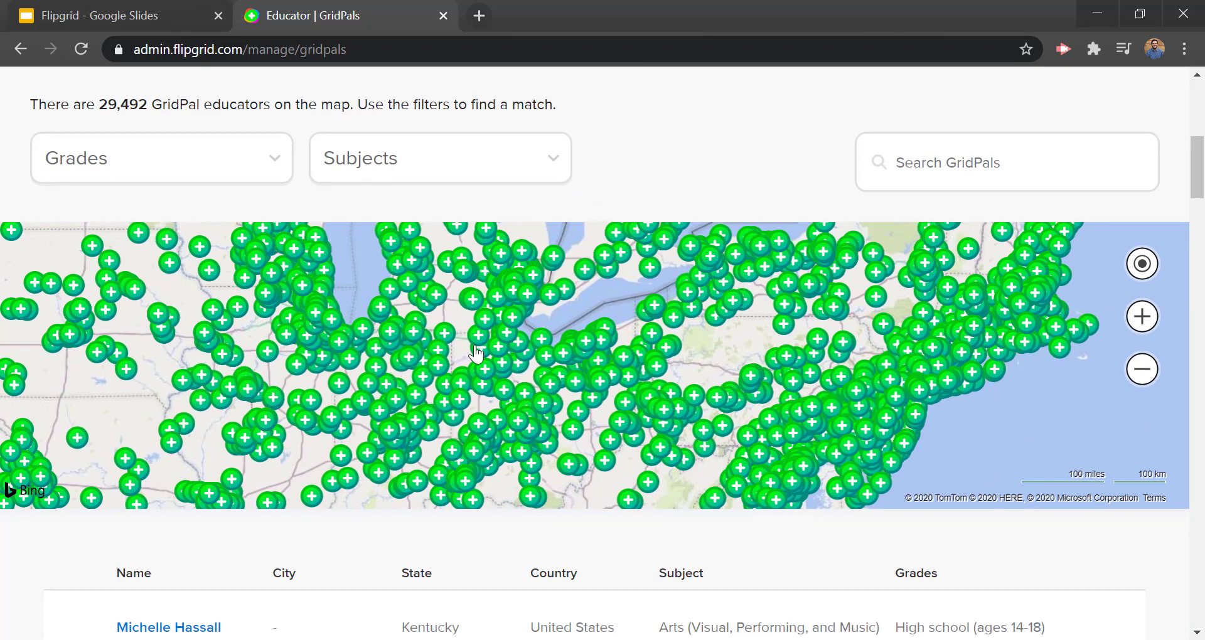
scroll(209, 529, "down", 2)
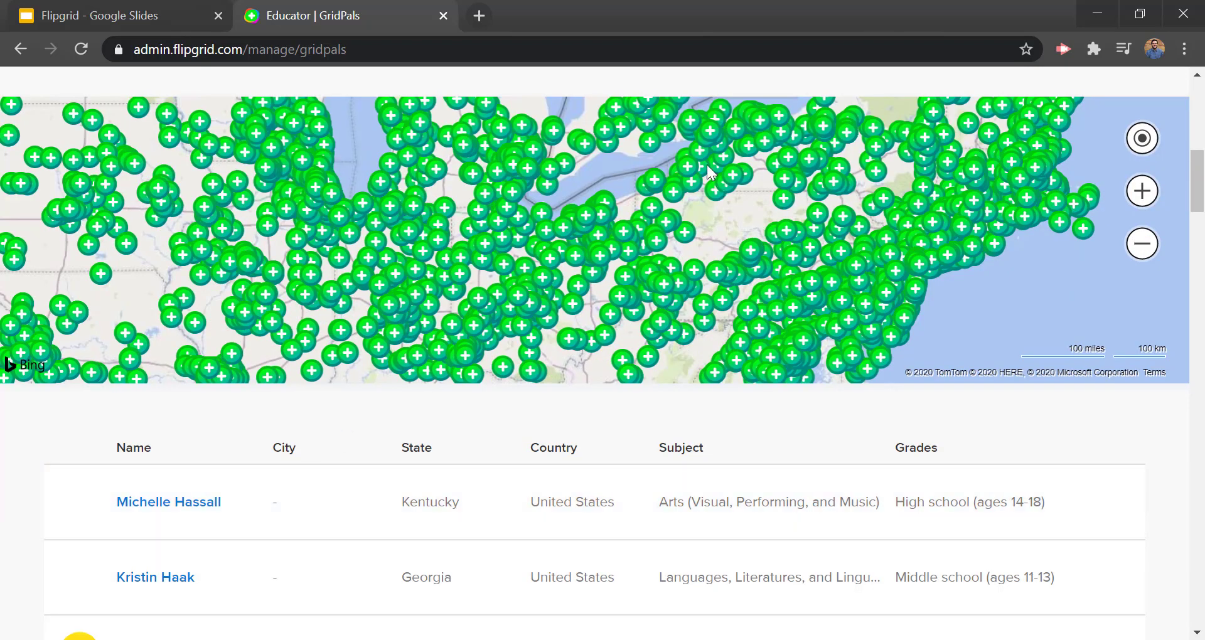
Step: Inspect an educator's profile pin near Lake Erie, highlighting their subject and panning the map
left_click(574, 237)
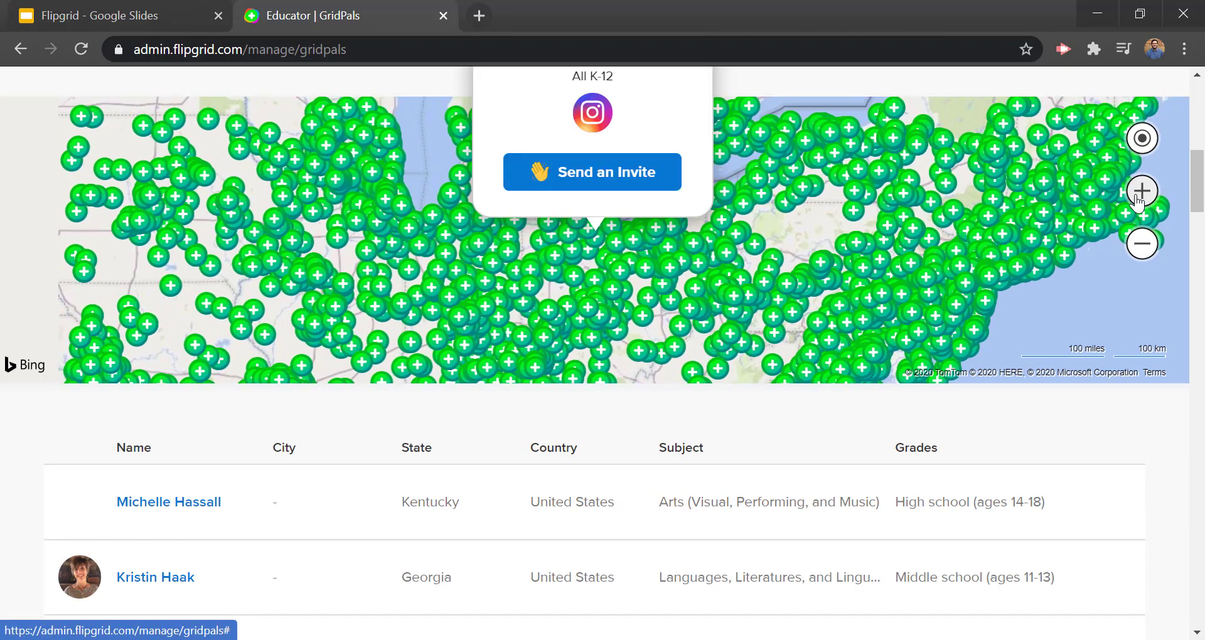
scroll(604, 277, "up", 4)
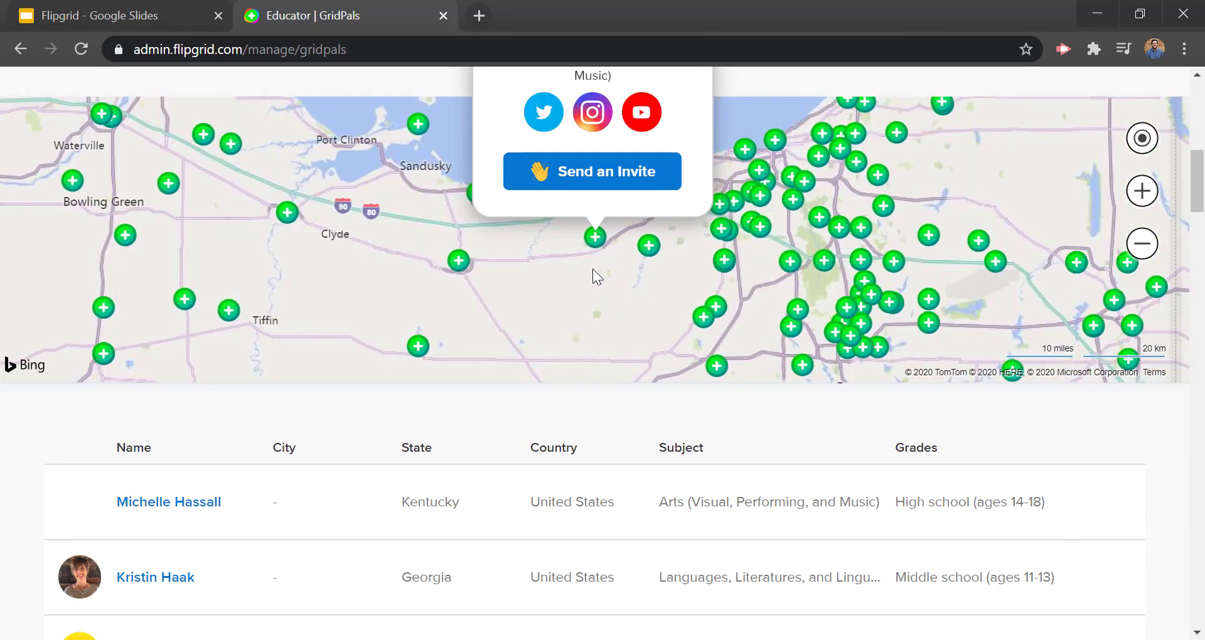
left_click_drag(602, 146, 660, 335)
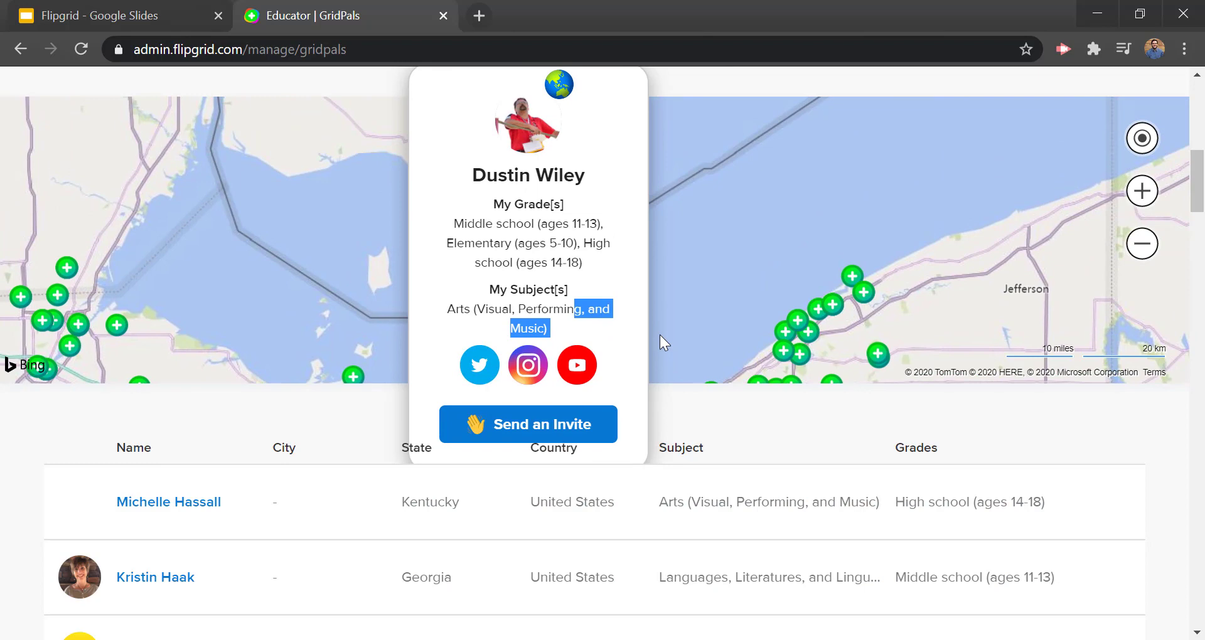
left_click_drag(658, 334, 645, 296)
scroll(653, 284, "down", 2)
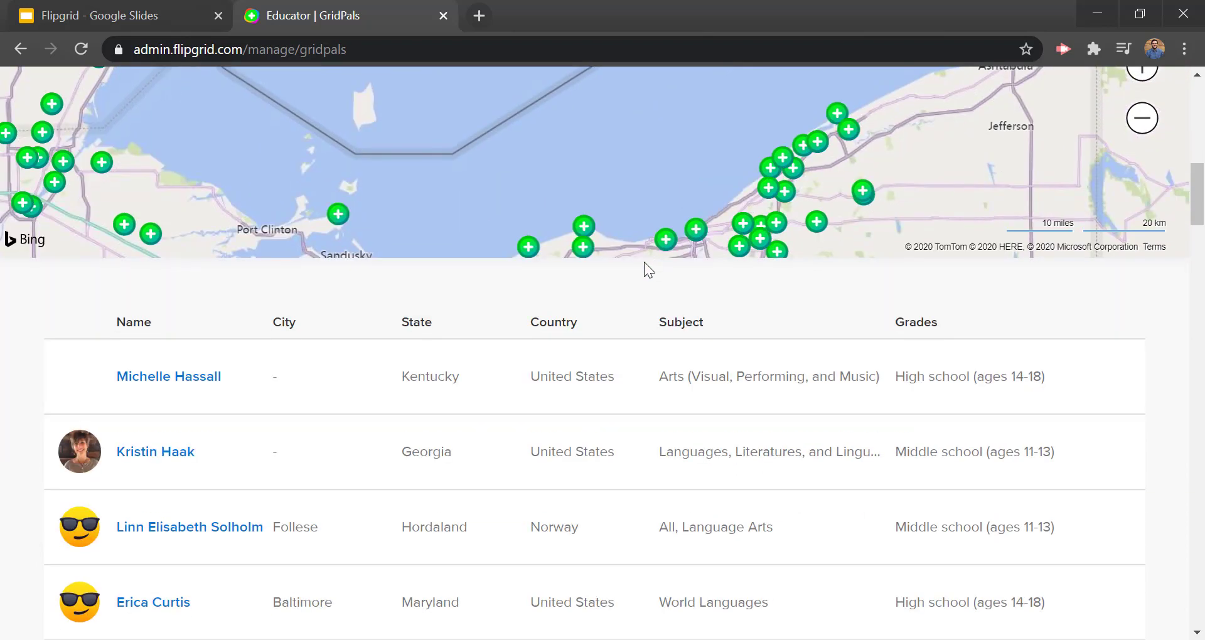